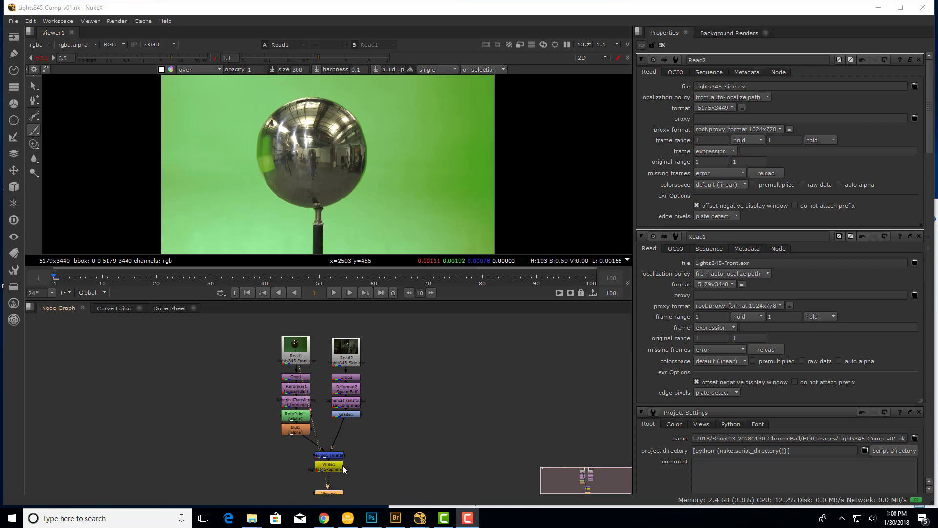
# Compare the Read1 front and Read2 side chrome-ball plates in the viewer.
pyautogui.click(301, 357)
pyautogui.click(345, 357)
pyautogui.press('1')
pyautogui.click(302, 356)
pyautogui.press('1')
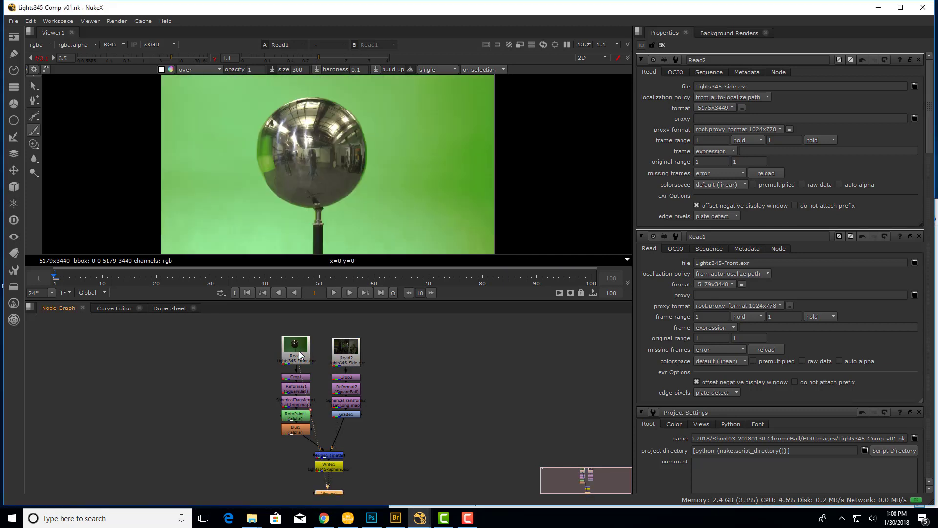
pyautogui.click(346, 356)
pyautogui.press('1')
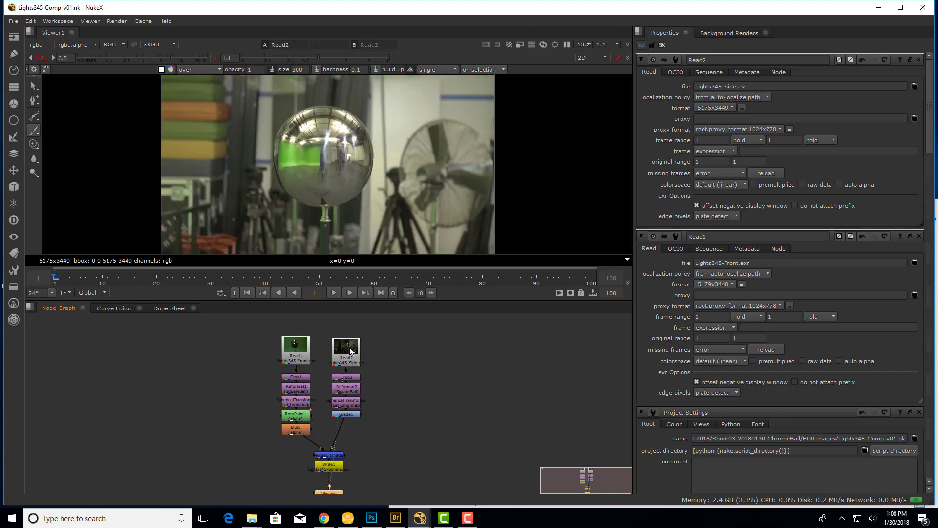
pyautogui.click(291, 351)
pyautogui.press('1')
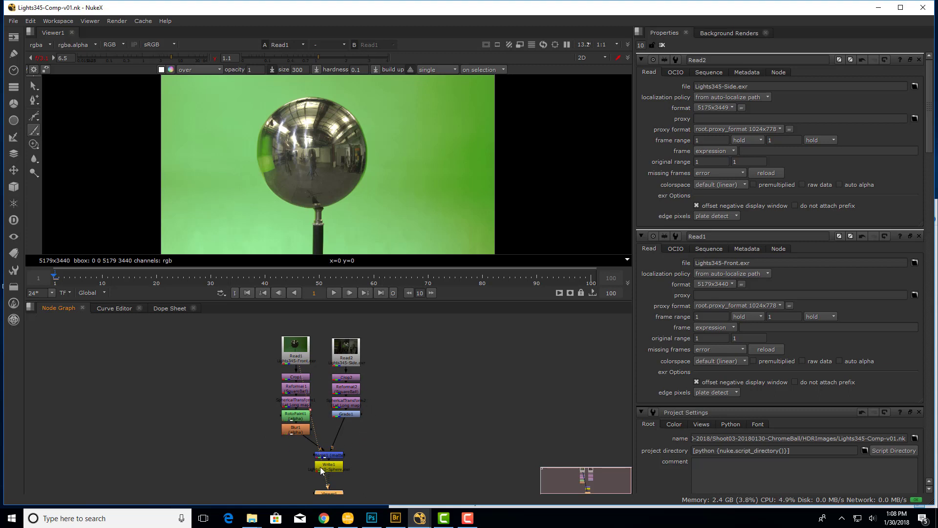
# View the Write1 lat-long output and clear the Properties panel.
pyautogui.click(336, 467)
pyautogui.press('1')
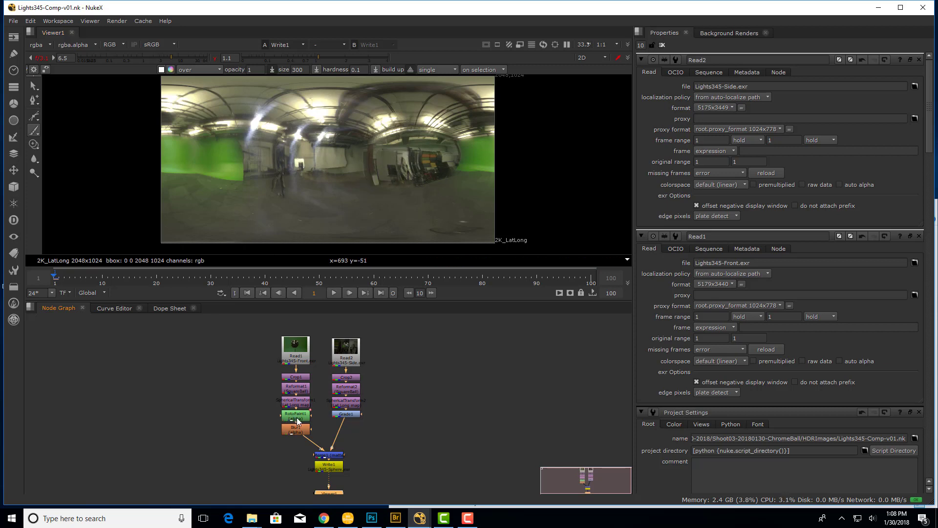
pyautogui.click(662, 45)
# Move the whole existing chrome-ball node tree to the left, then deselect it.
pyautogui.moveTo(241, 478); pyautogui.dragTo(412, 323)
pyautogui.moveTo(334, 349); pyautogui.dragTo(245, 351)
pyautogui.click(389, 359)
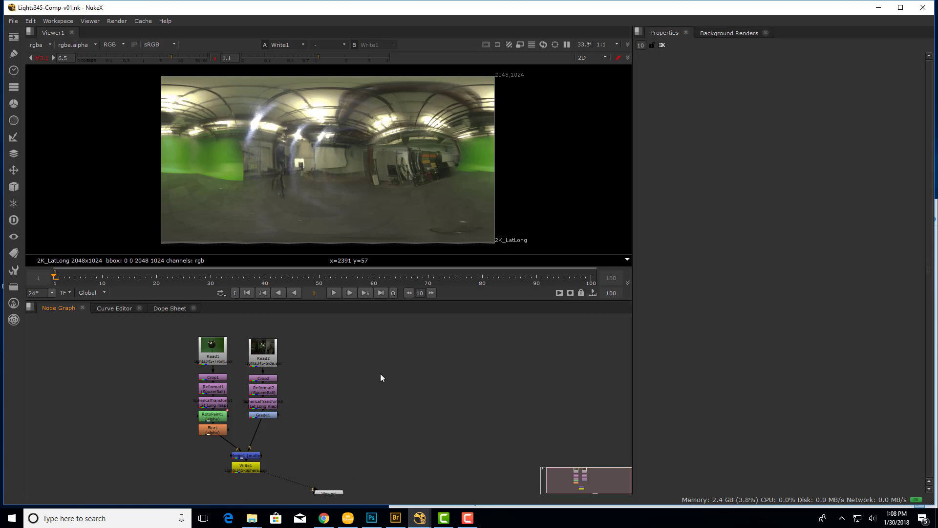
# Browse to the HDRImages folder and select Lights345-Front.exr and Lights345-Side.exr.
pyautogui.press('r')
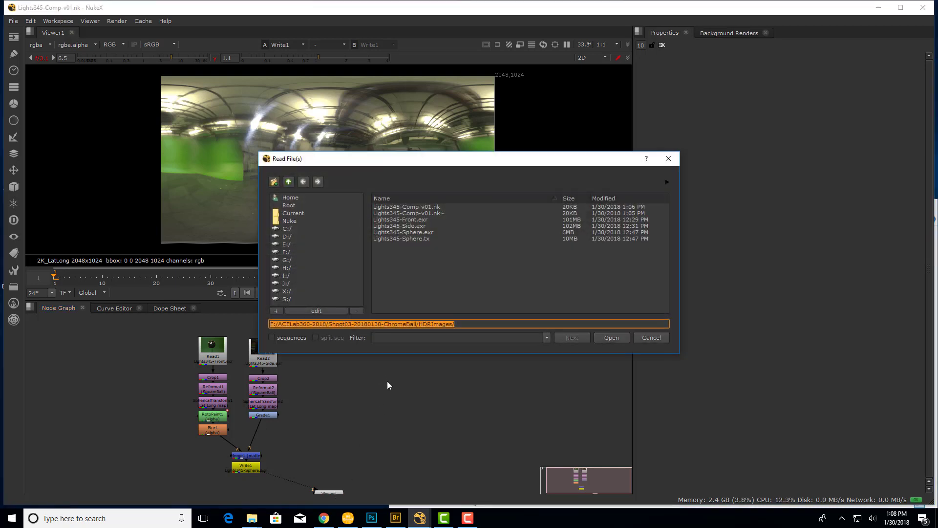
pyautogui.moveTo(459, 165); pyautogui.dragTo(461, 151)
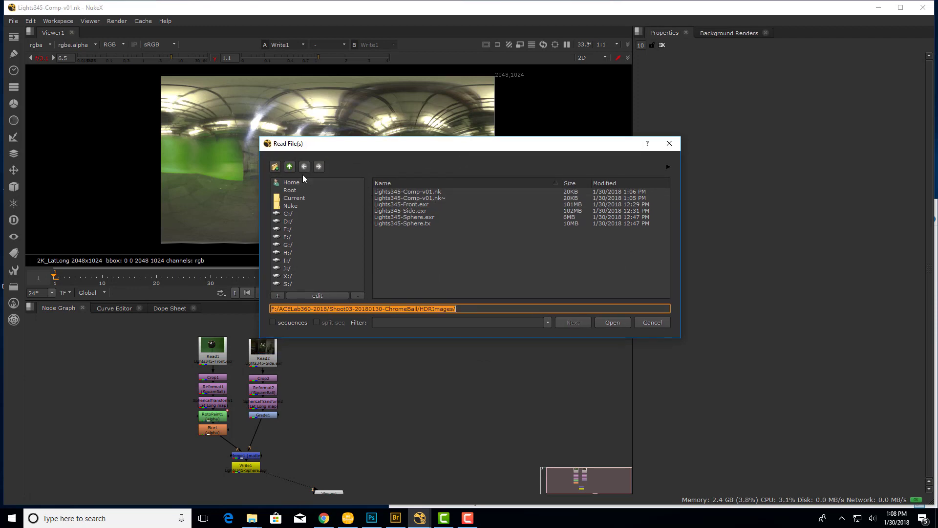
pyautogui.click(289, 166)
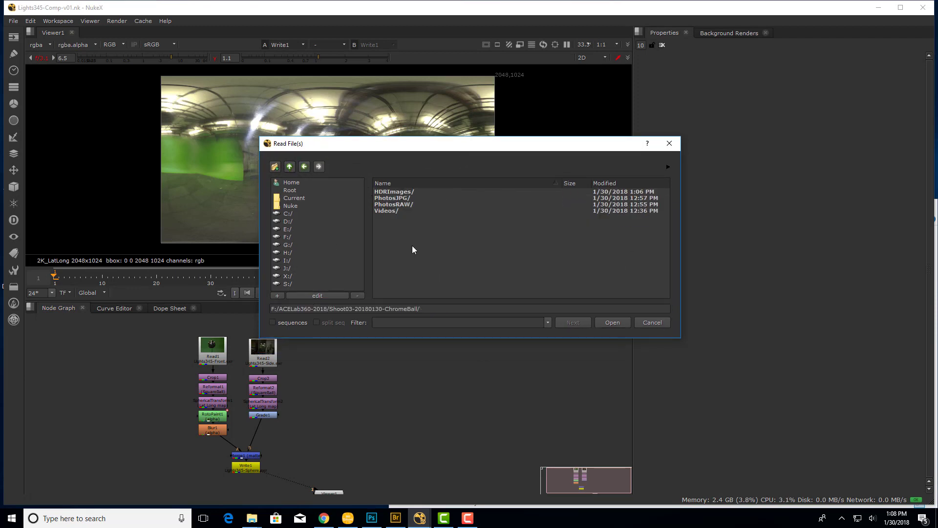
pyautogui.doubleClick(394, 191)
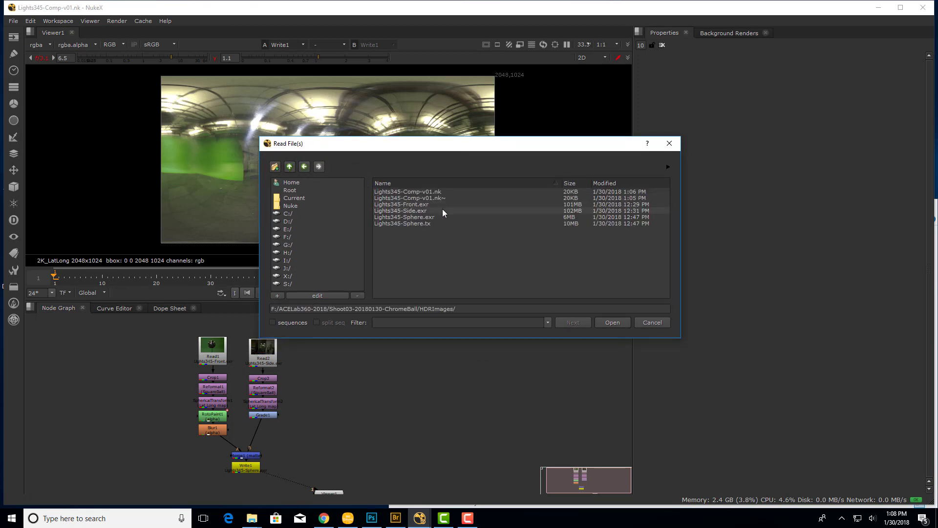
pyautogui.click(286, 324)
pyautogui.click(285, 324)
pyautogui.click(410, 204)
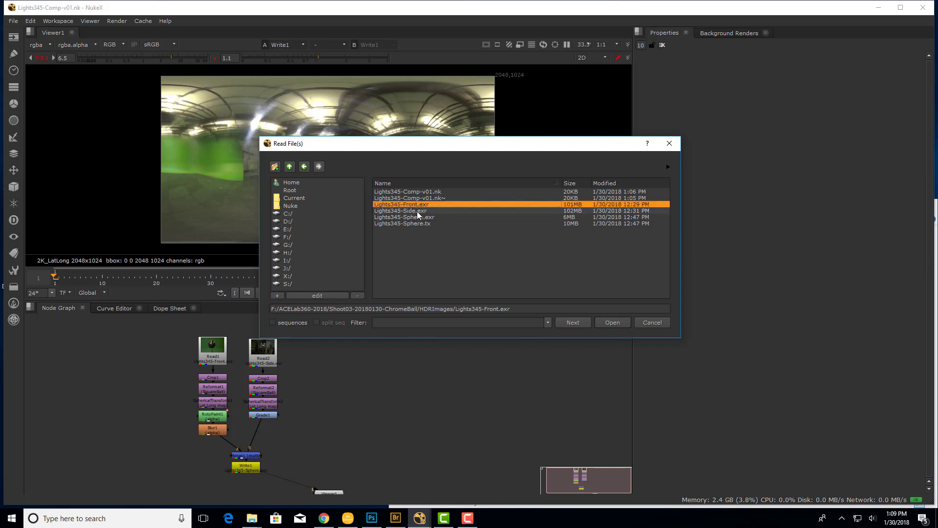
pyautogui.keyDown('ctrl'); pyautogui.click(418, 212); pyautogui.keyUp('ctrl')
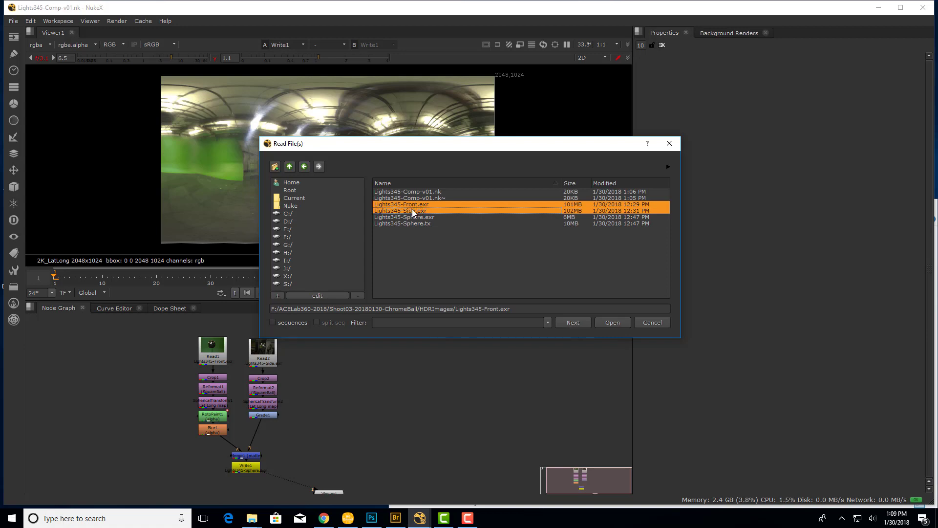
# Load both EXRs as Read3 and Read4, lay them side by side, and place Viewer1 beside Write1.
pyautogui.click(611, 322)
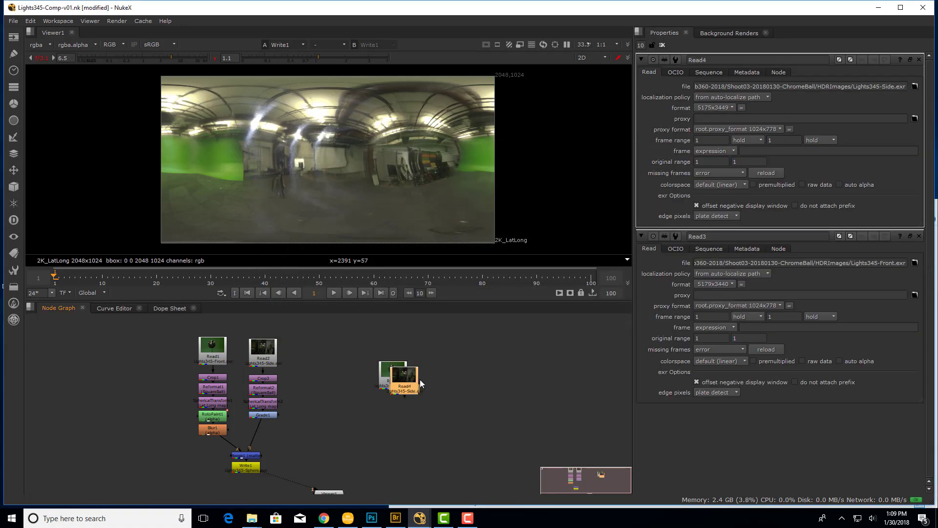
pyautogui.moveTo(405, 377); pyautogui.dragTo(388, 353)
pyautogui.moveTo(436, 370); pyautogui.dragTo(389, 357)
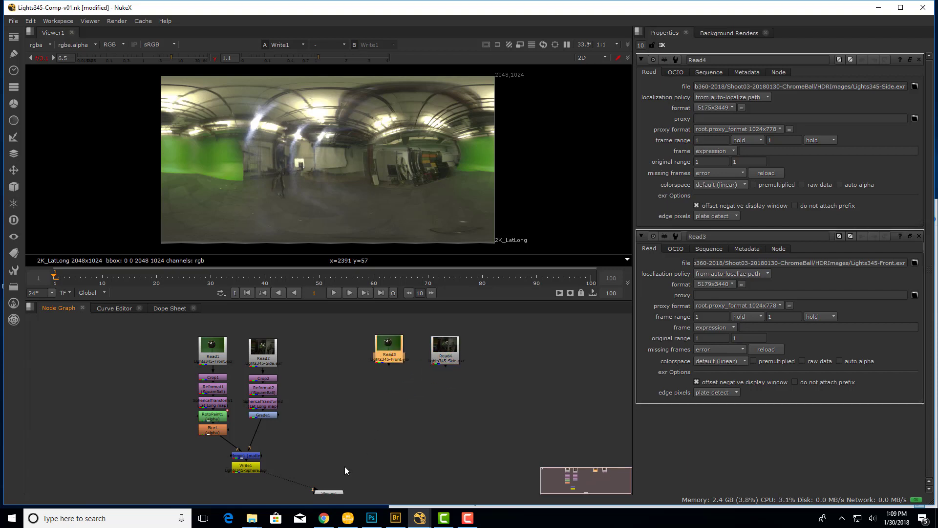
pyautogui.moveTo(331, 494); pyautogui.dragTo(401, 470)
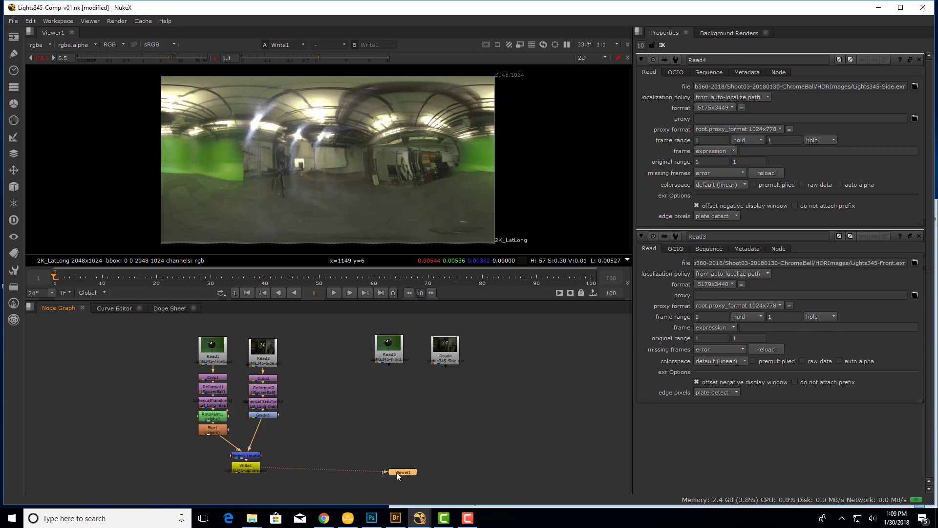
# Preview the Read3 and Read4 plates, tidy their positions, and end on the front plate.
pyautogui.click(387, 358)
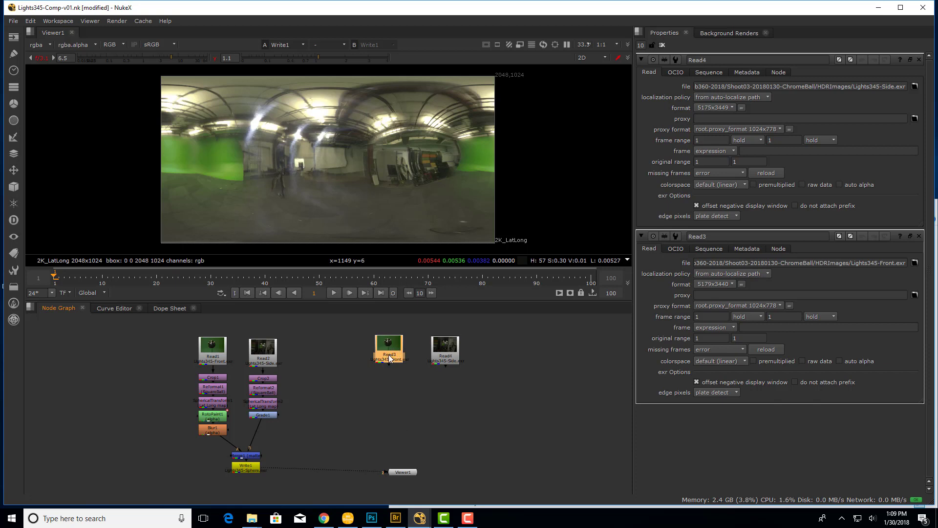
pyautogui.press('1')
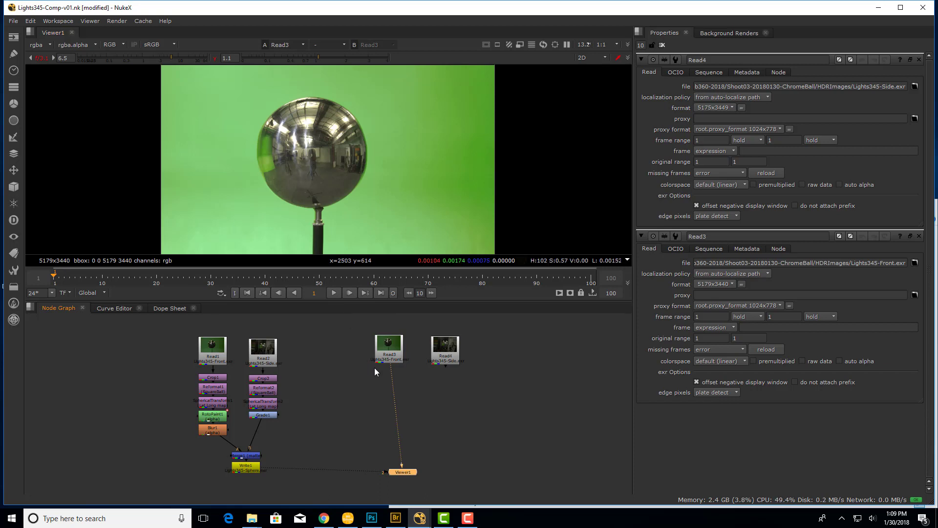
pyautogui.click(450, 354)
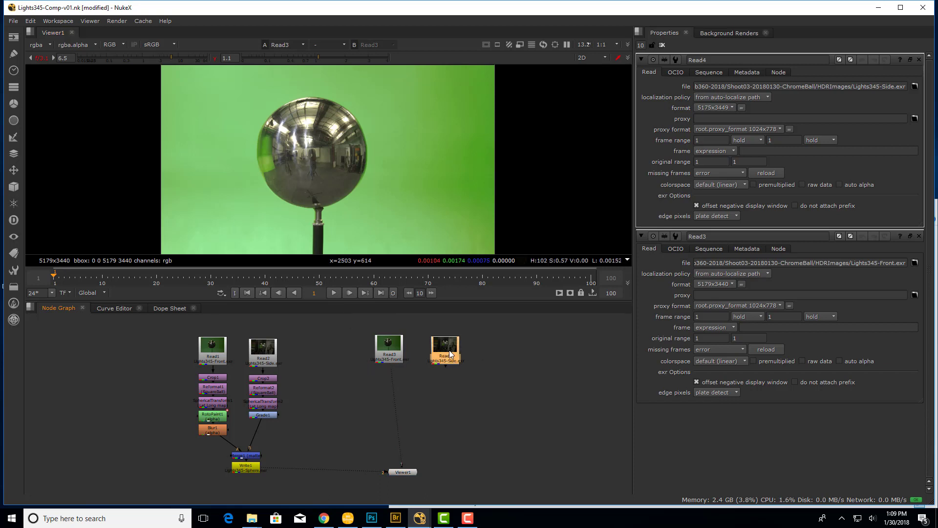
pyautogui.press('1')
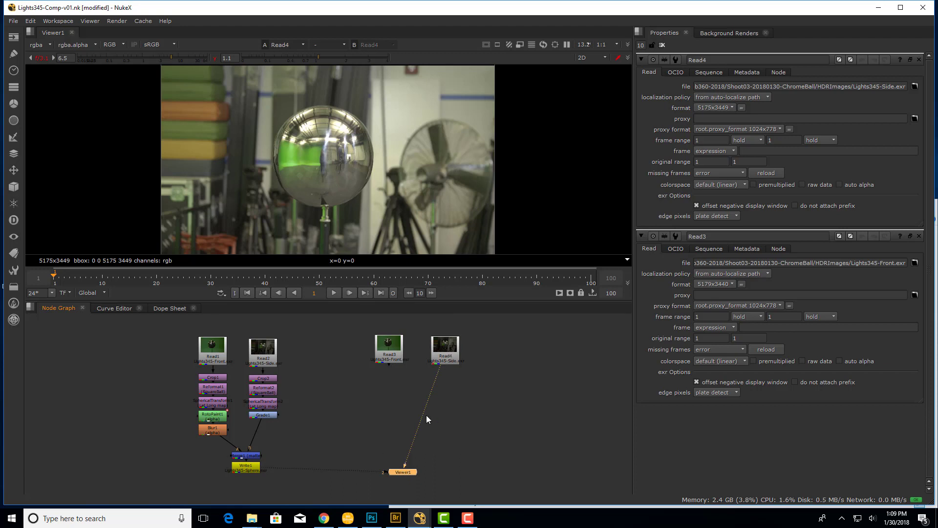
pyautogui.moveTo(390, 353); pyautogui.dragTo(383, 364)
pyautogui.moveTo(439, 348); pyautogui.dragTo(442, 362)
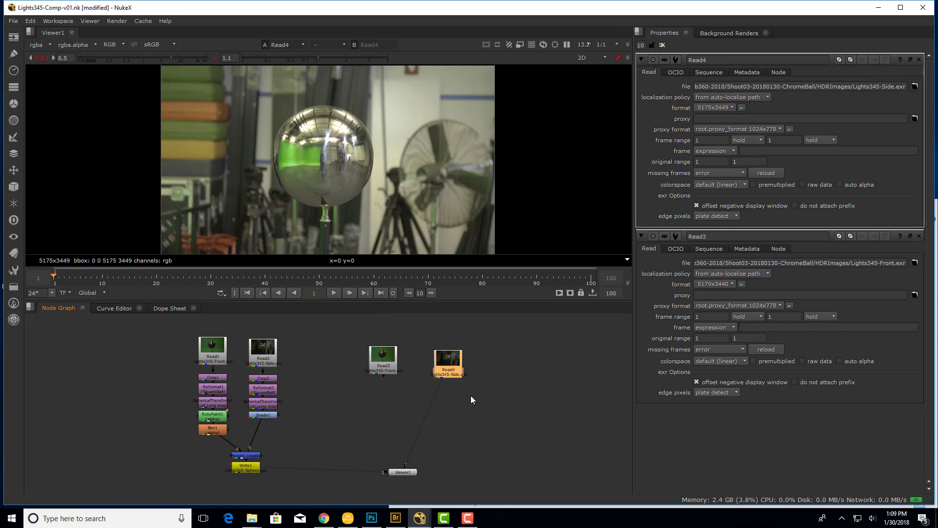
pyautogui.click(390, 363)
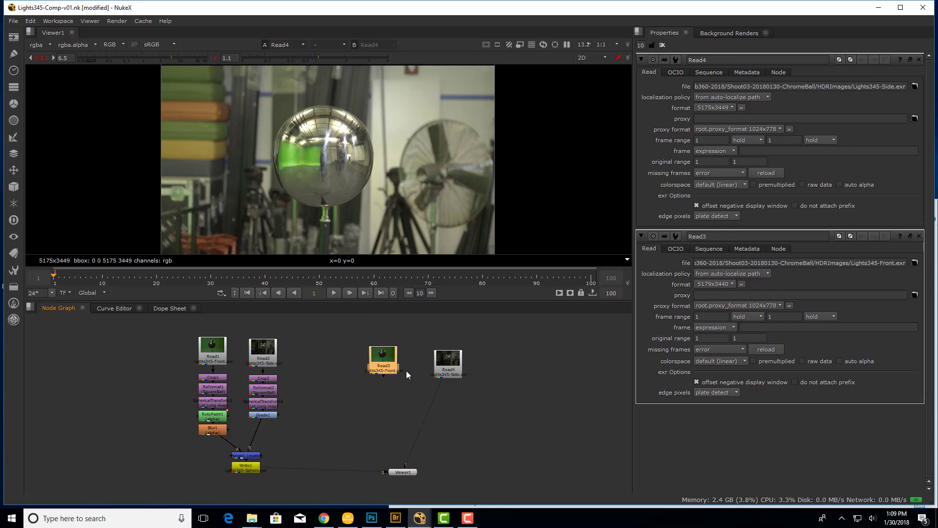
pyautogui.press('1')
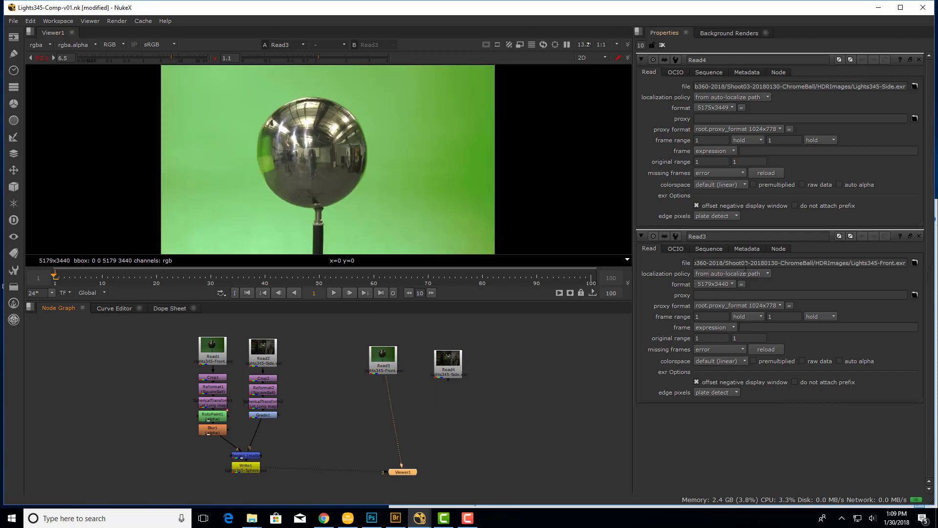
# Open the Read3 and Read4 properties to check their Front and Side EXR paths.
pyautogui.doubleClick(386, 365)
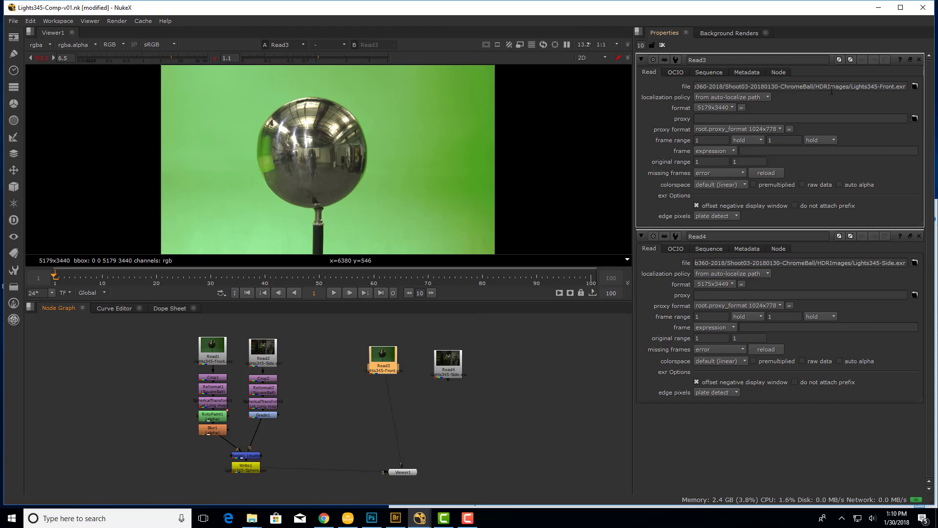
pyautogui.doubleClick(454, 369)
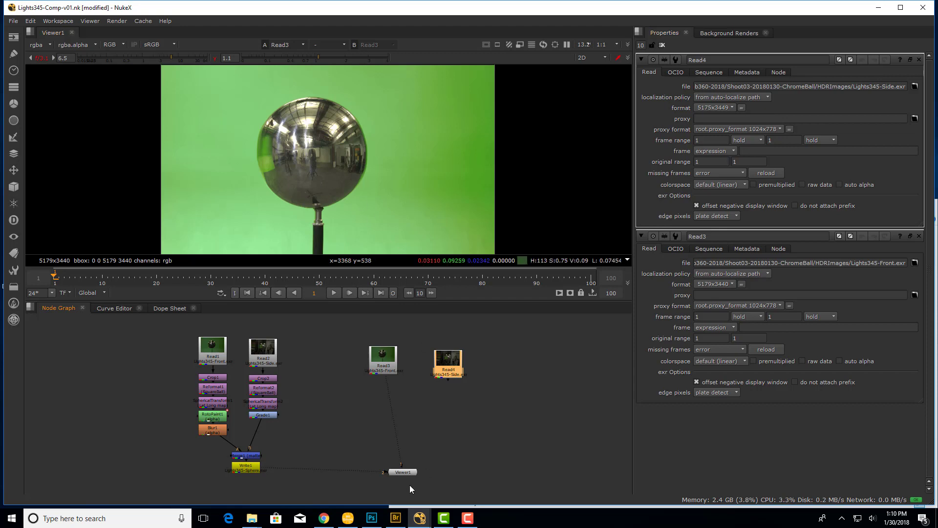
pyautogui.moveTo(399, 472); pyautogui.dragTo(408, 474)
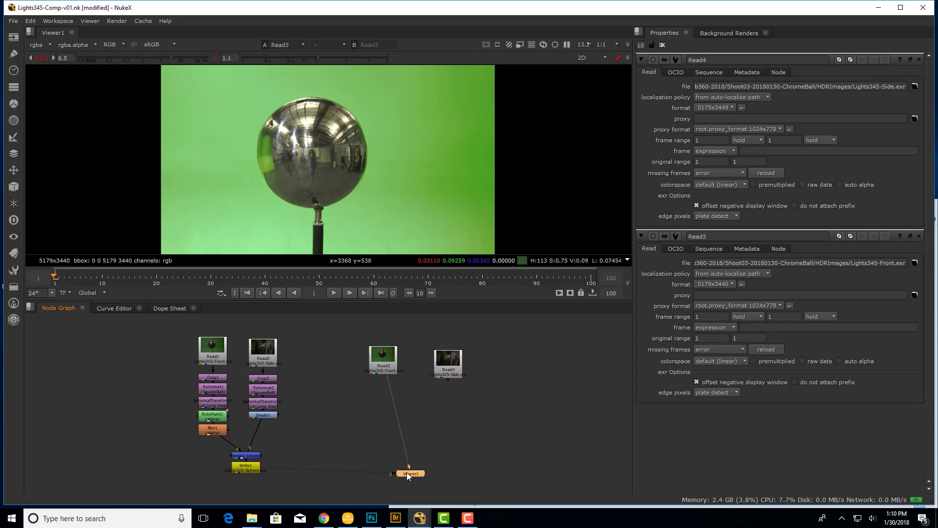
# Wire Read3 and Read4 into viewer inputs 1 and 2, and view Read4's side plate.
pyautogui.click(447, 372)
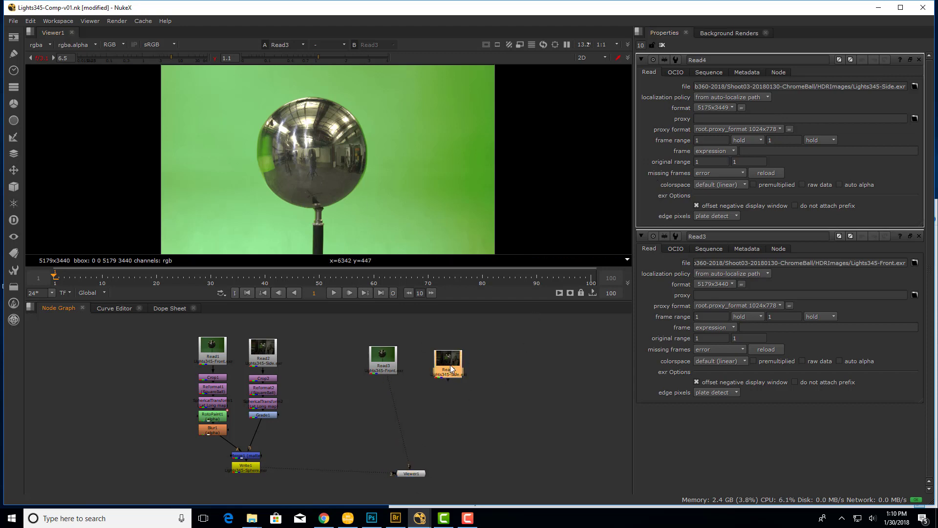
pyautogui.press('1')
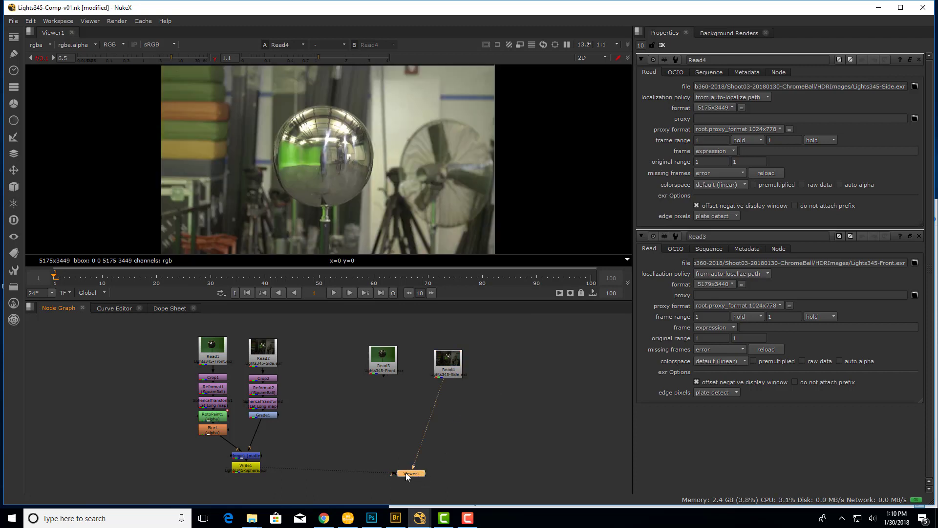
pyautogui.click(386, 366)
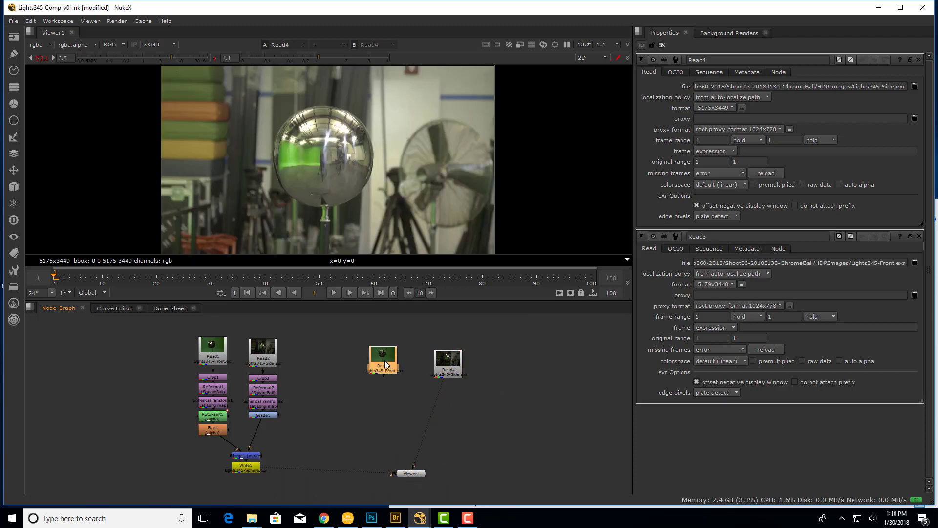
pyautogui.press('1')
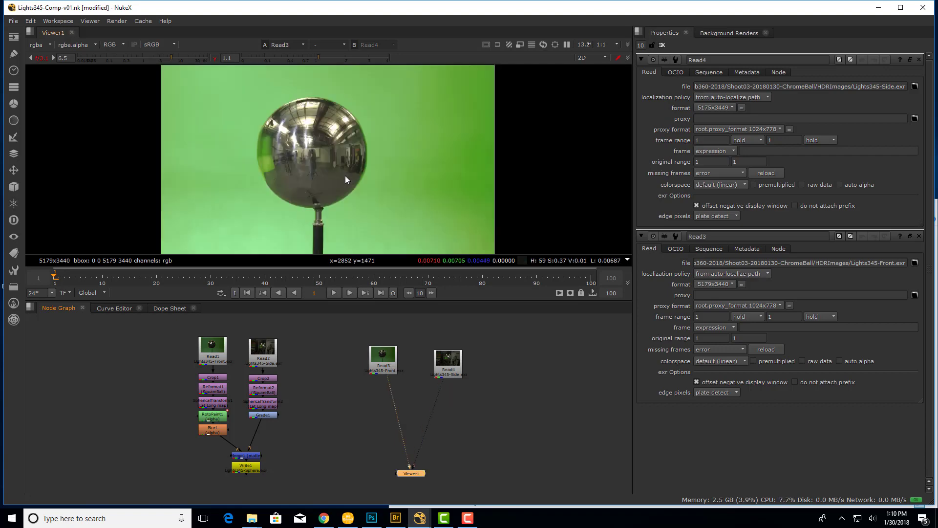
pyautogui.press('2')
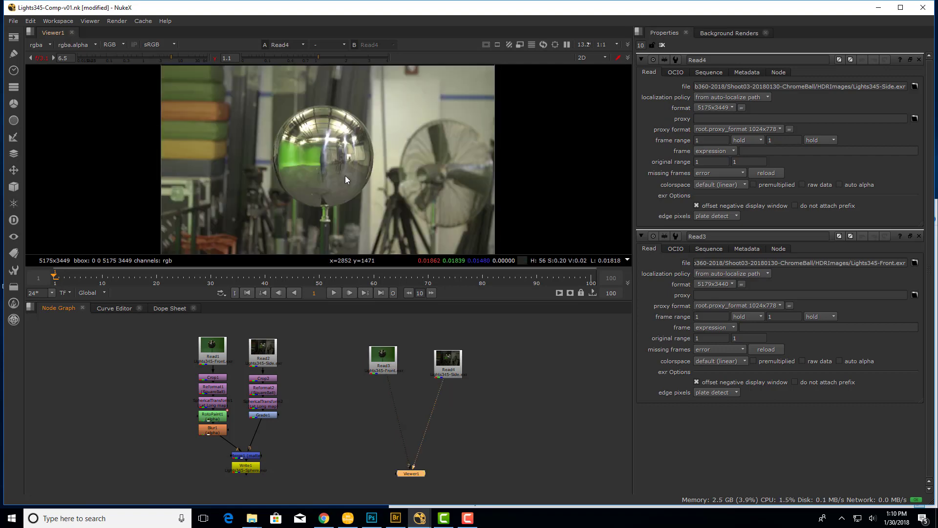
pyautogui.moveTo(449, 362); pyautogui.dragTo(447, 352)
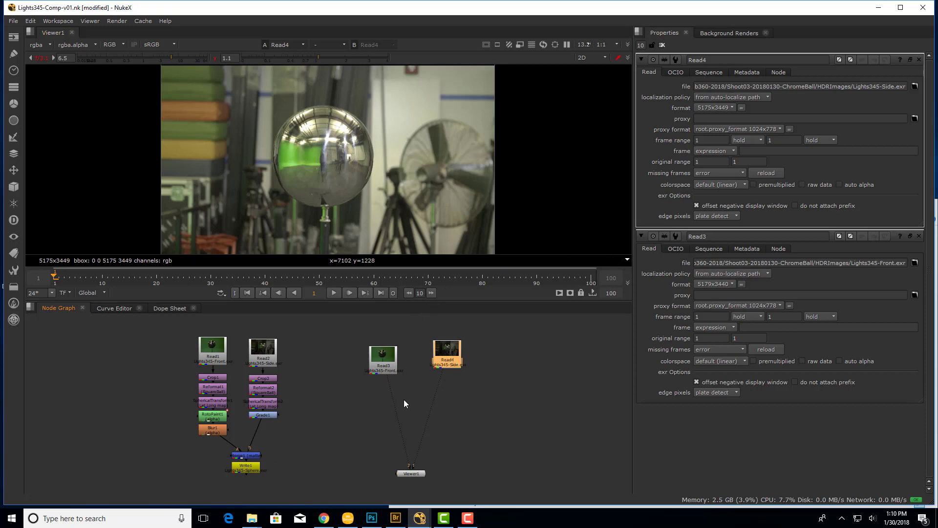
pyautogui.moveTo(389, 365); pyautogui.dragTo(396, 363)
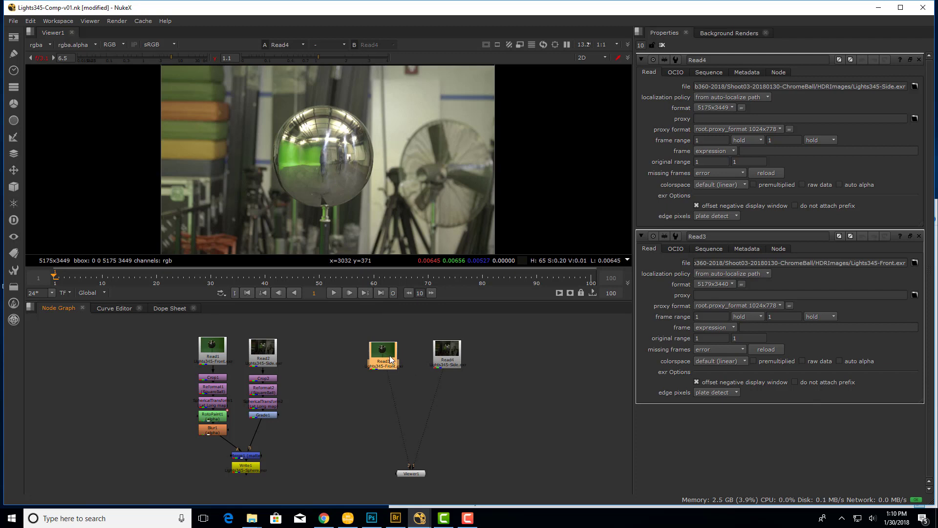
# View the Read3 front plate and add a Crop3 node beneath it.
pyautogui.press('1')
pyautogui.moveTo(378, 364); pyautogui.dragTo(376, 364)
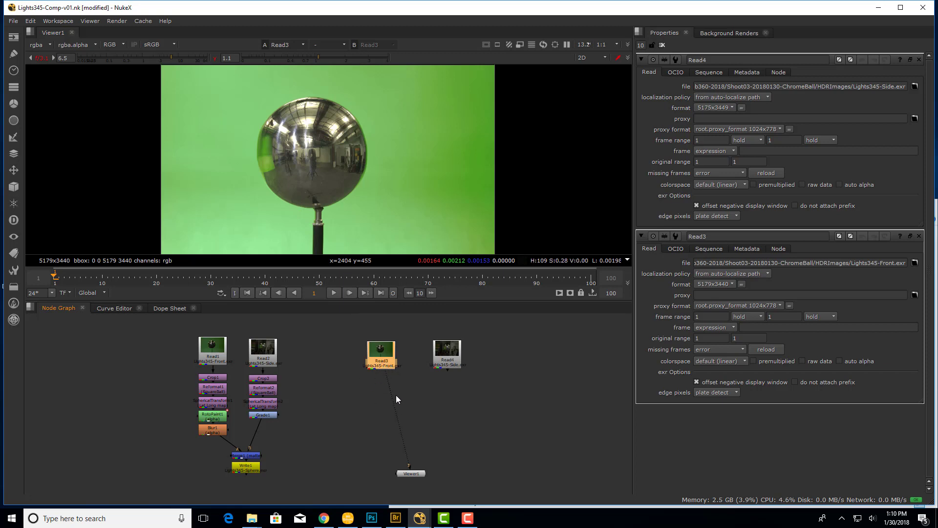
pyautogui.press('Tab')
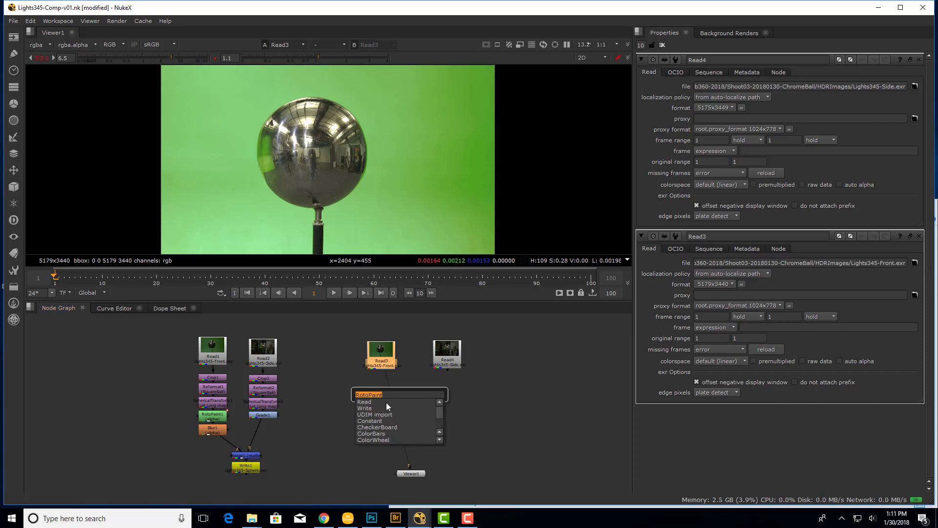
pyautogui.write('Crop')
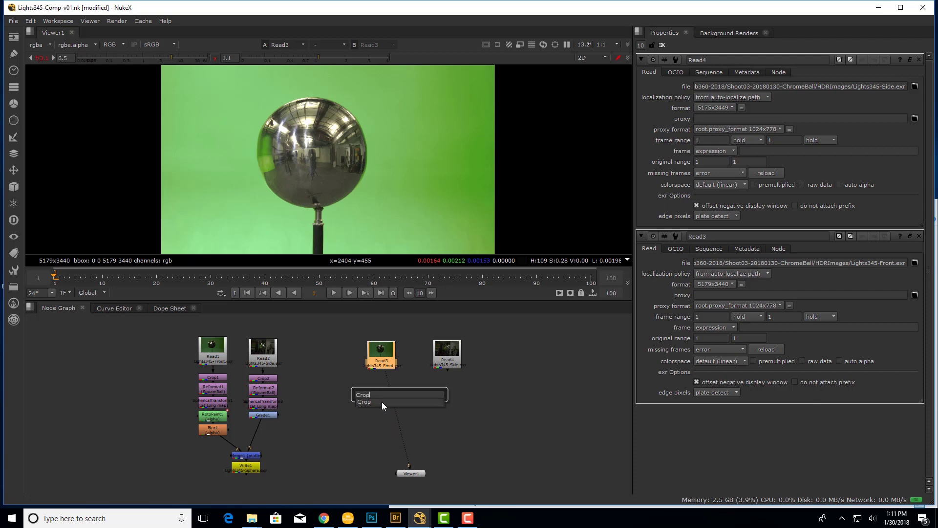
pyautogui.click(382, 402)
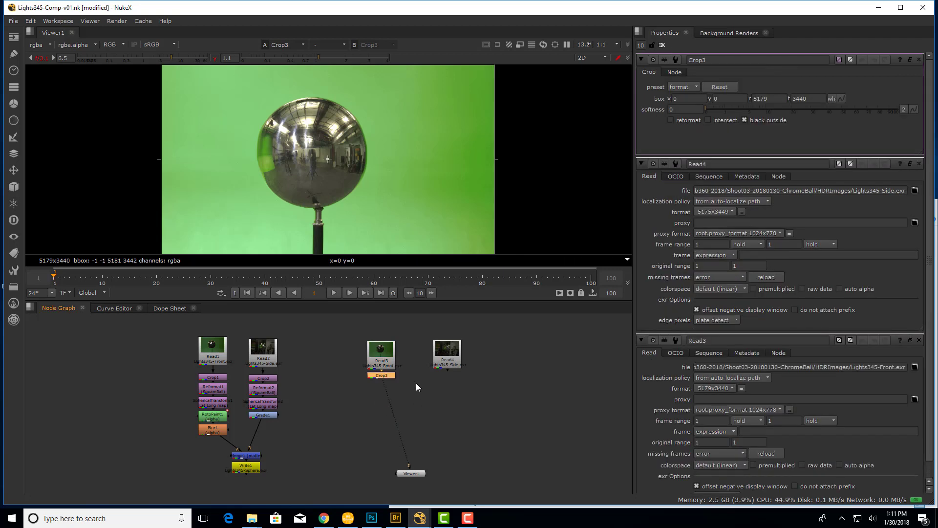
pyautogui.moveTo(386, 376); pyautogui.dragTo(385, 387)
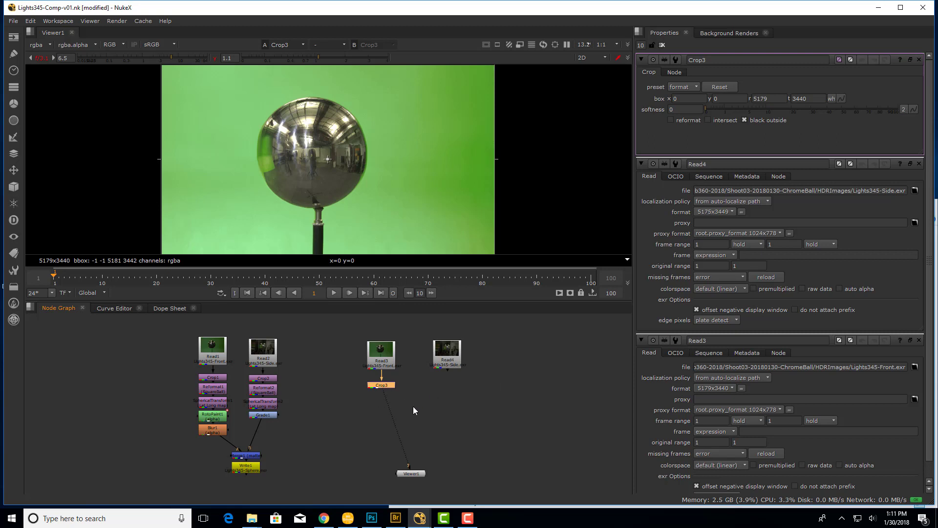
# Add a Crop4 node below Read4.
pyautogui.click(449, 366)
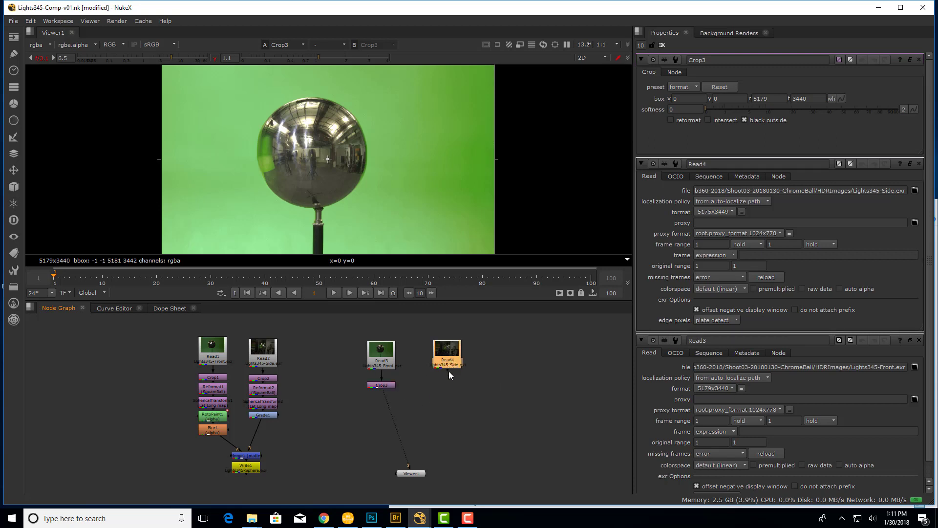
pyautogui.press('Tab')
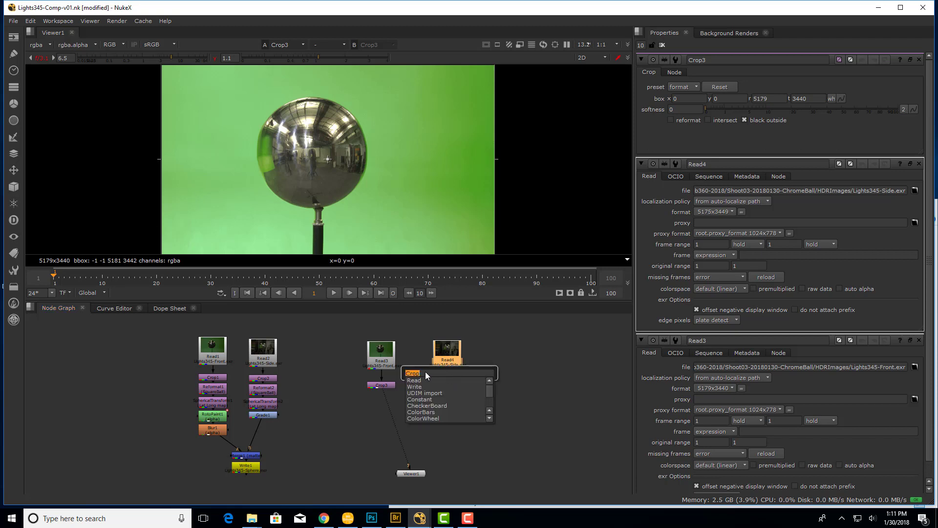
pyautogui.press('Return')
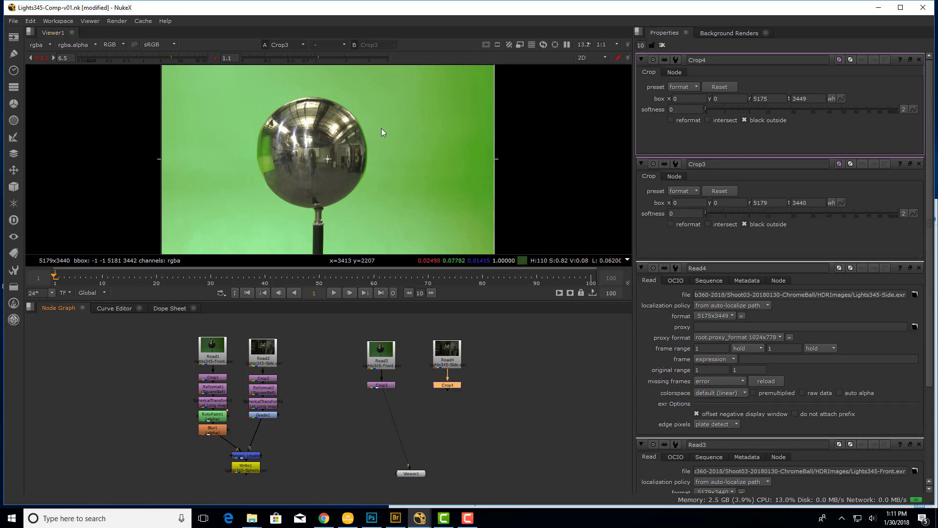
# Toggle the viewer to 3D and back to 2D, then open Crop3's properties.
pyautogui.press('Tab')
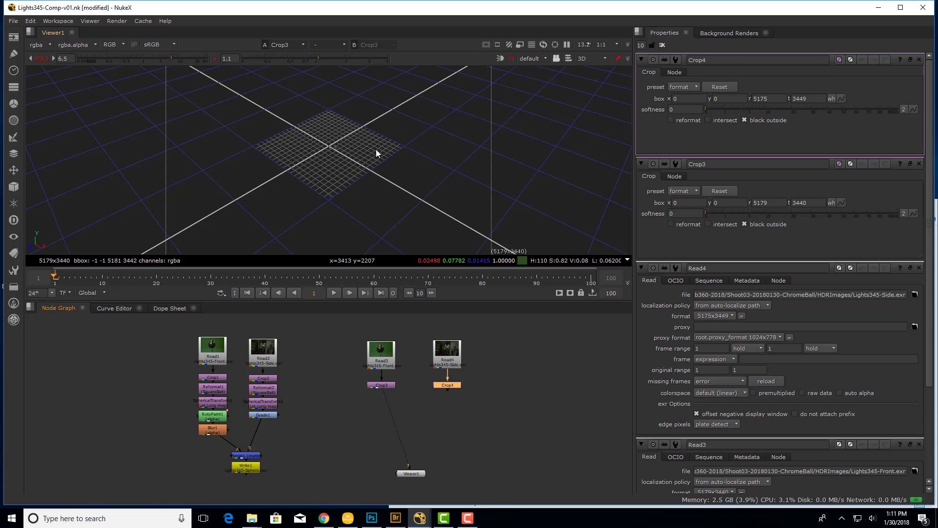
pyautogui.press('Tab')
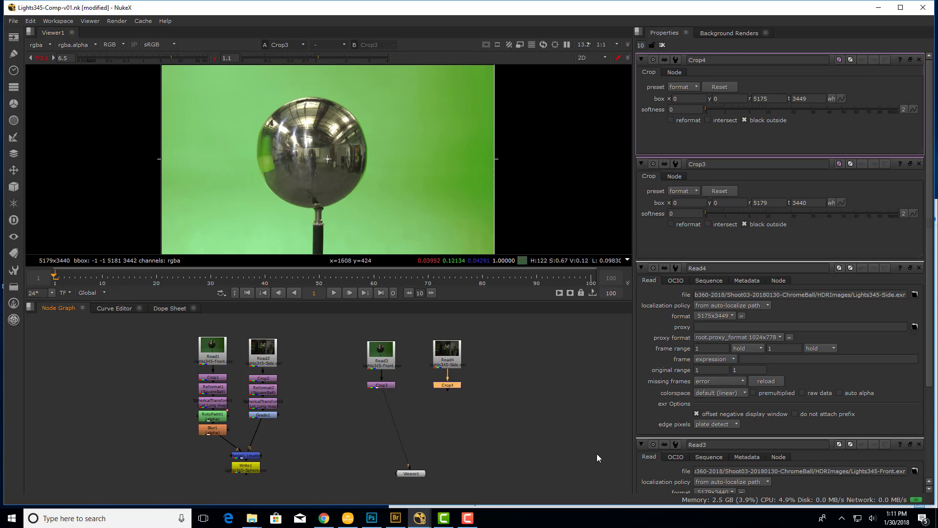
pyautogui.click(488, 400)
pyautogui.doubleClick(387, 386)
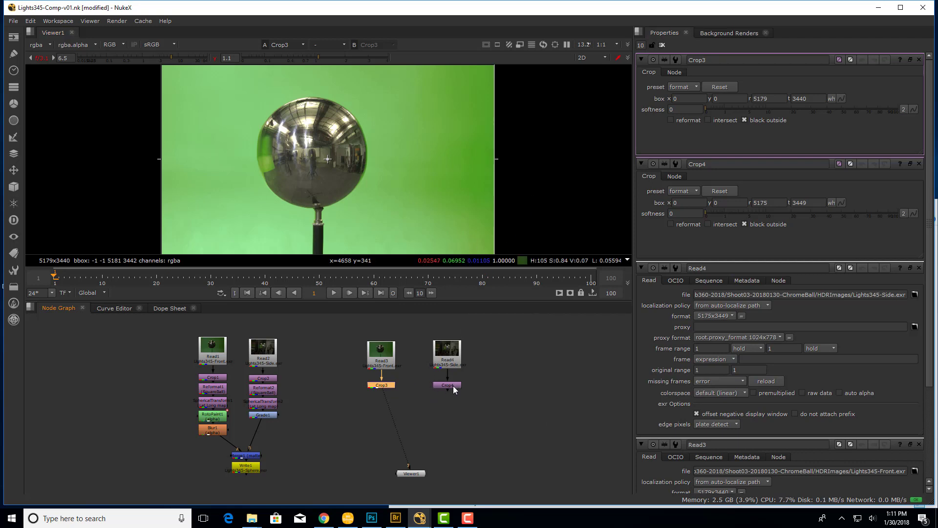
pyautogui.click(662, 45)
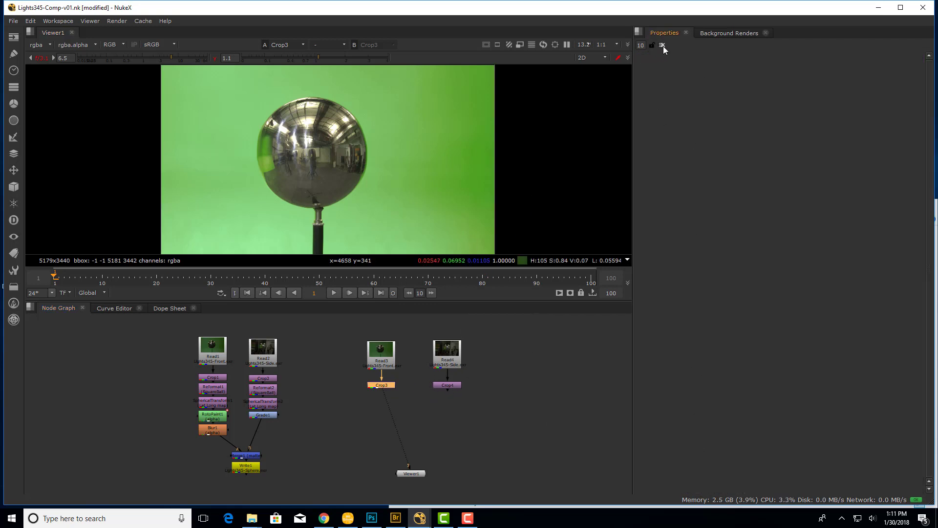
pyautogui.doubleClick(387, 386)
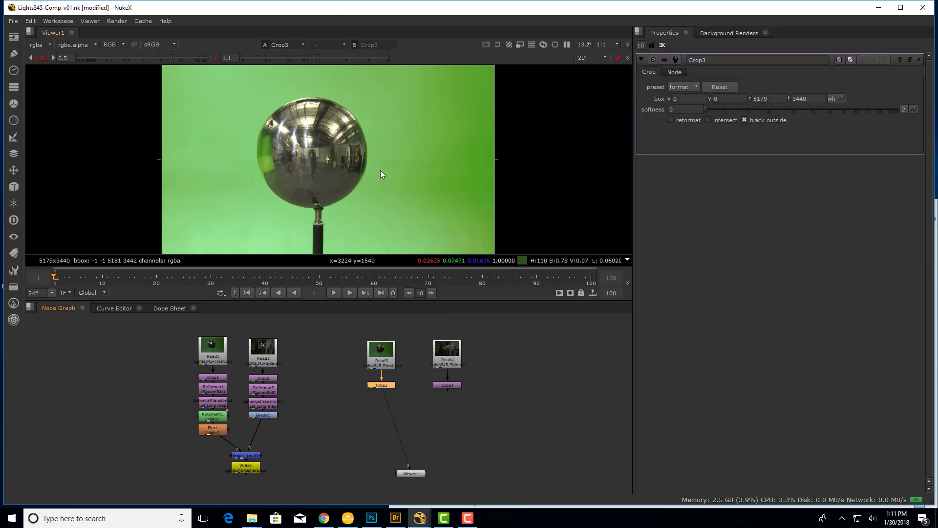
pyautogui.scroll(-2, 373, 172)
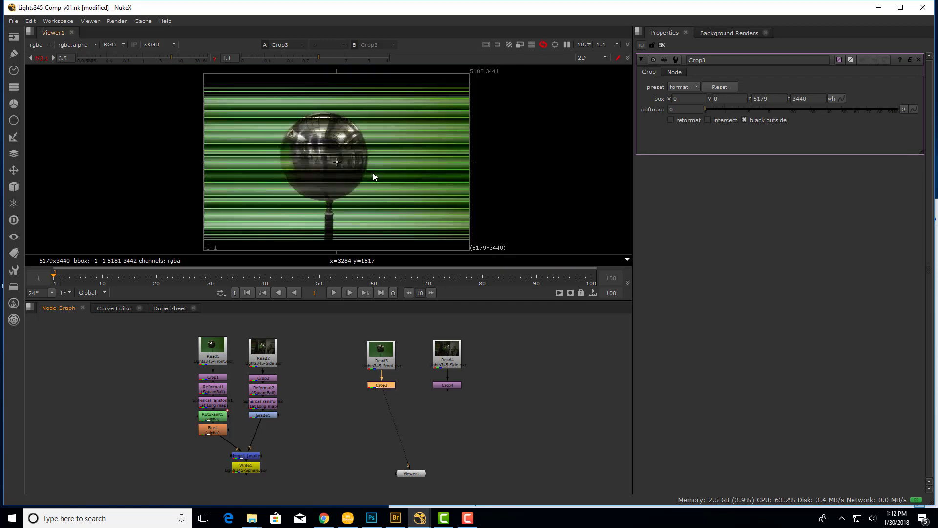
pyautogui.scroll(-1, 373, 172)
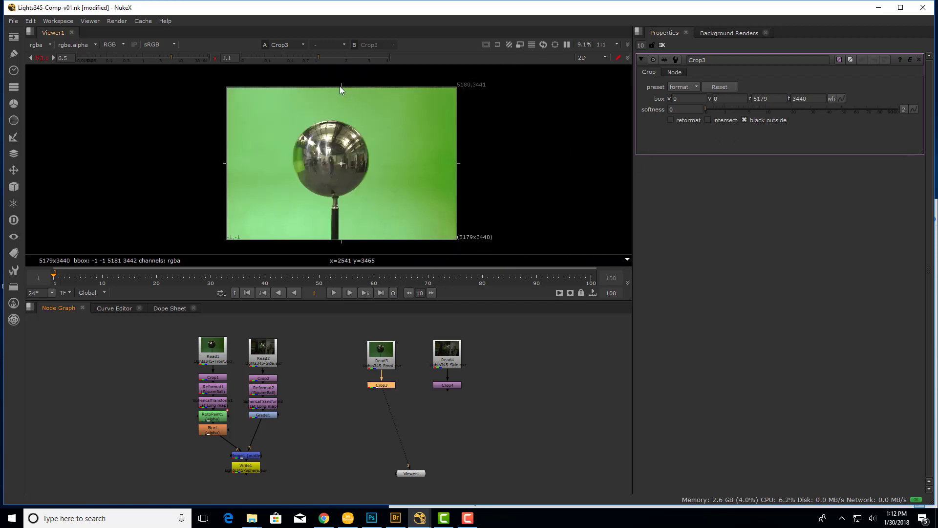
pyautogui.moveTo(341, 87); pyautogui.dragTo(341, 118)
pyautogui.moveTo(227, 180); pyautogui.dragTo(291, 181)
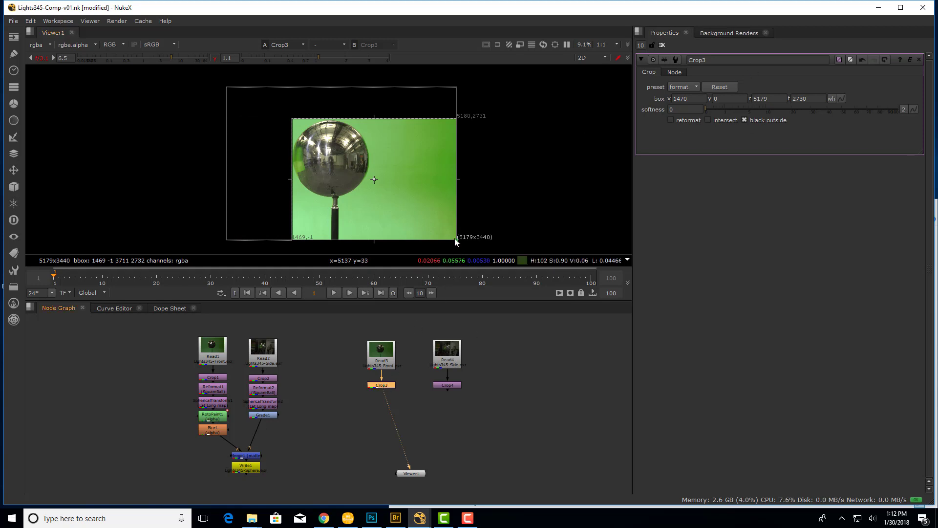
pyautogui.moveTo(447, 236); pyautogui.dragTo(368, 195)
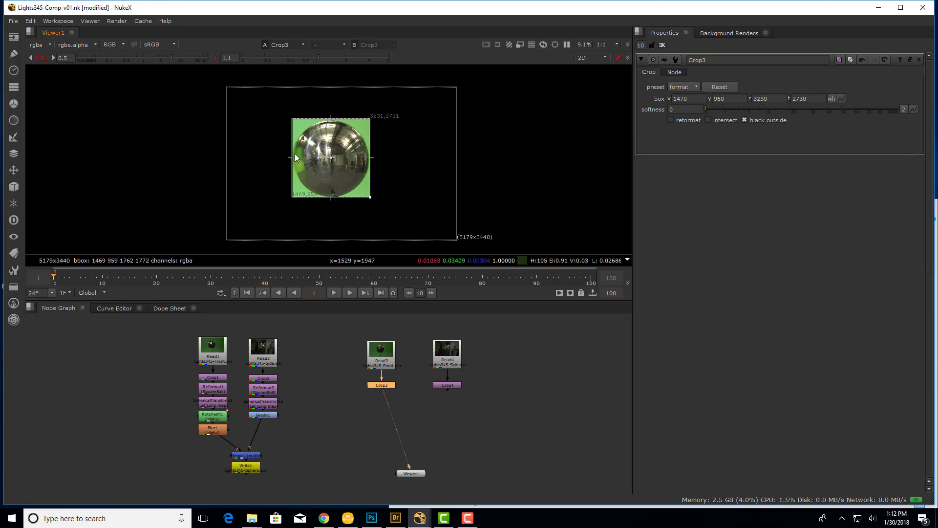
# Zoom in and snug Crop3's left edge against the sphere at x 1478.
pyautogui.scroll(3, 293, 155)
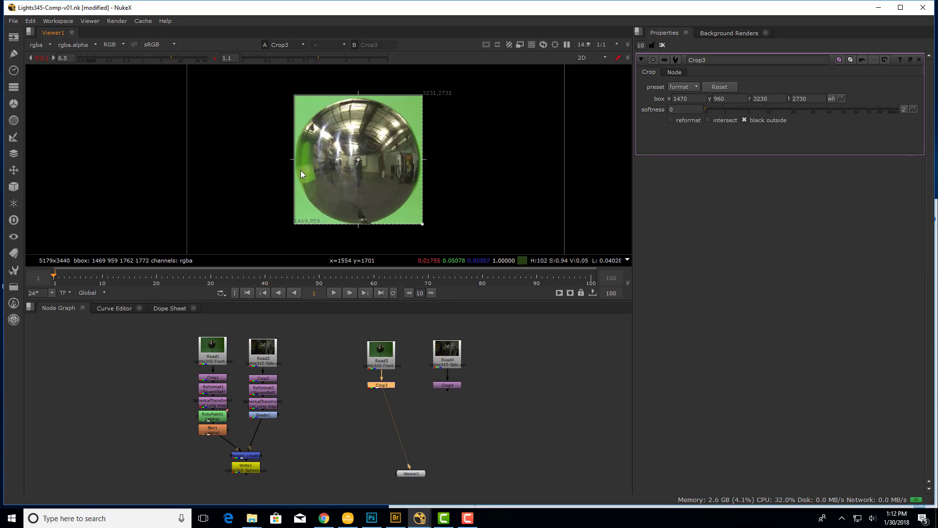
pyautogui.moveTo(295, 164); pyautogui.dragTo(328, 169, button='middle')
pyautogui.scroll(5, 327, 169)
pyautogui.scroll(7, 315, 156)
pyautogui.scroll(3, 314, 175)
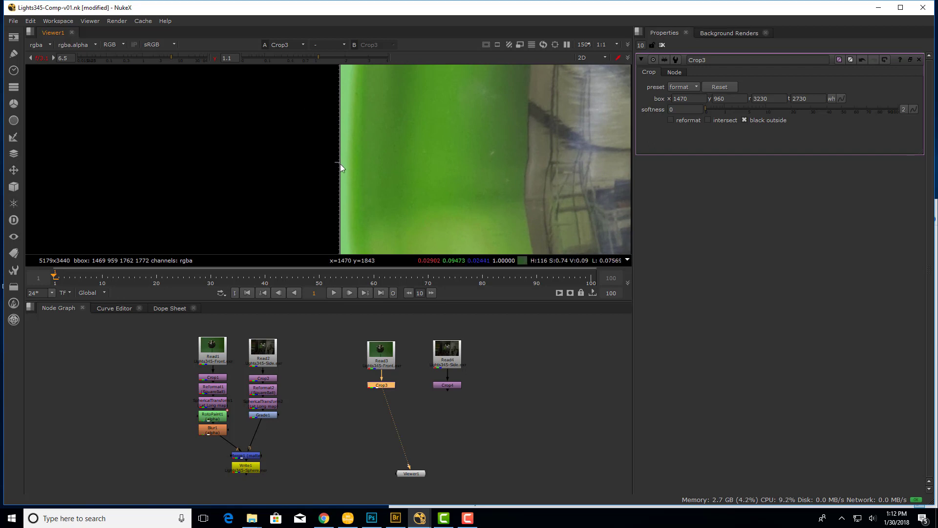
pyautogui.moveTo(340, 163); pyautogui.dragTo(346, 162)
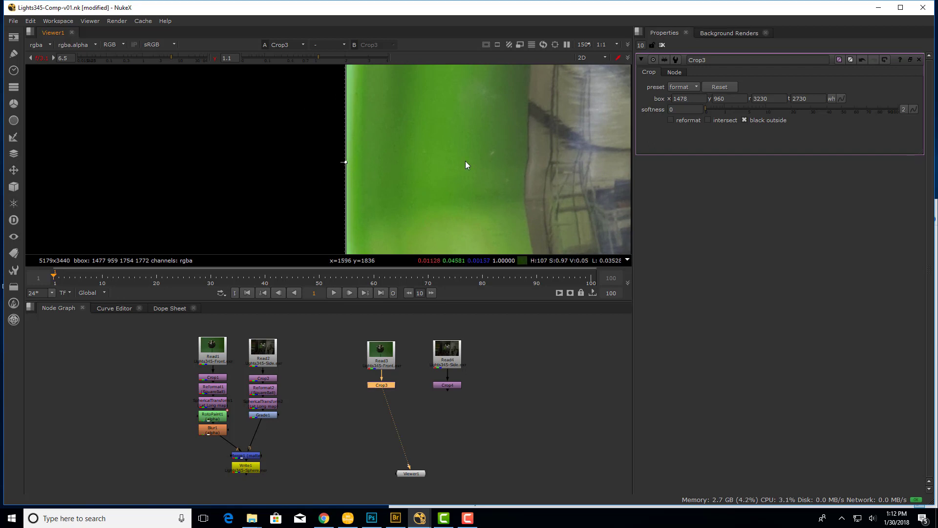
# Tighten Crop3's top, right and bottom edges to t 2694, r 3201.5, y 963.5.
pyautogui.moveTo(546, 104); pyautogui.dragTo(392, 138, button='middle')
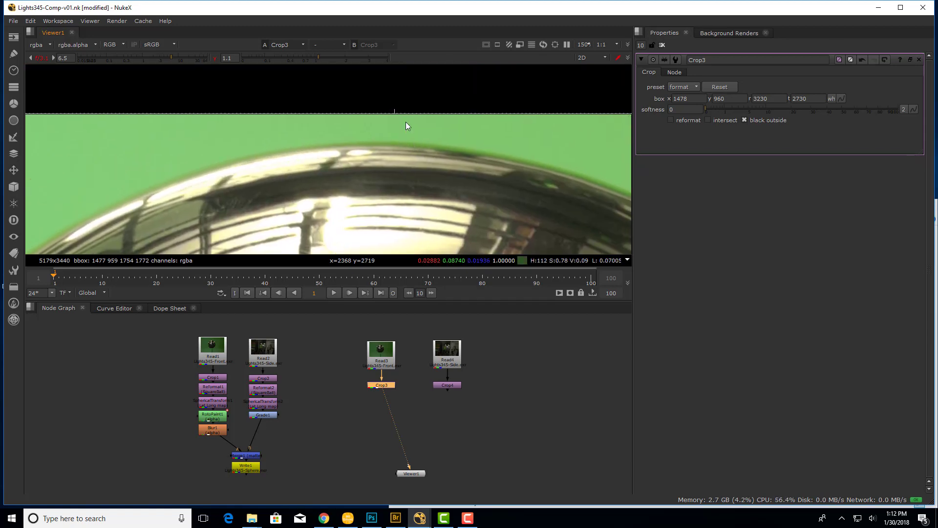
pyautogui.moveTo(394, 116); pyautogui.dragTo(391, 139)
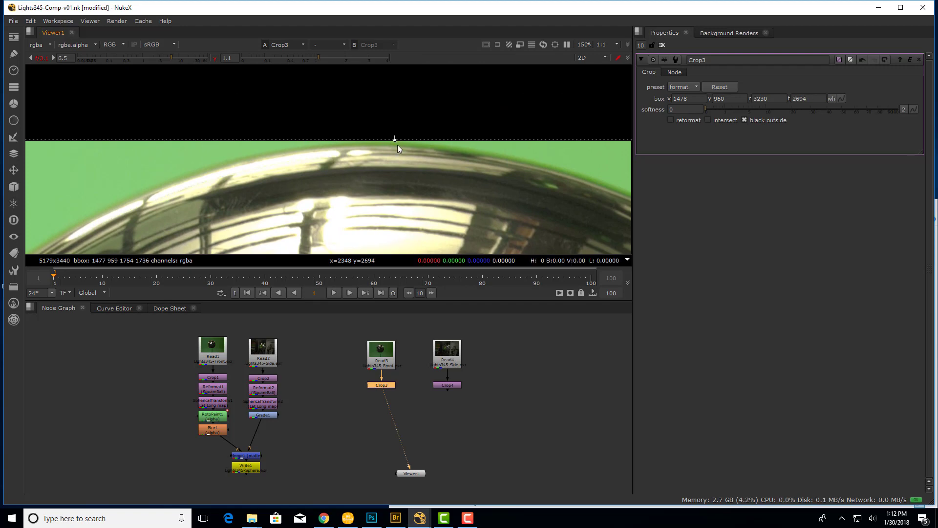
pyautogui.moveTo(555, 209); pyautogui.dragTo(355, 169, button='middle')
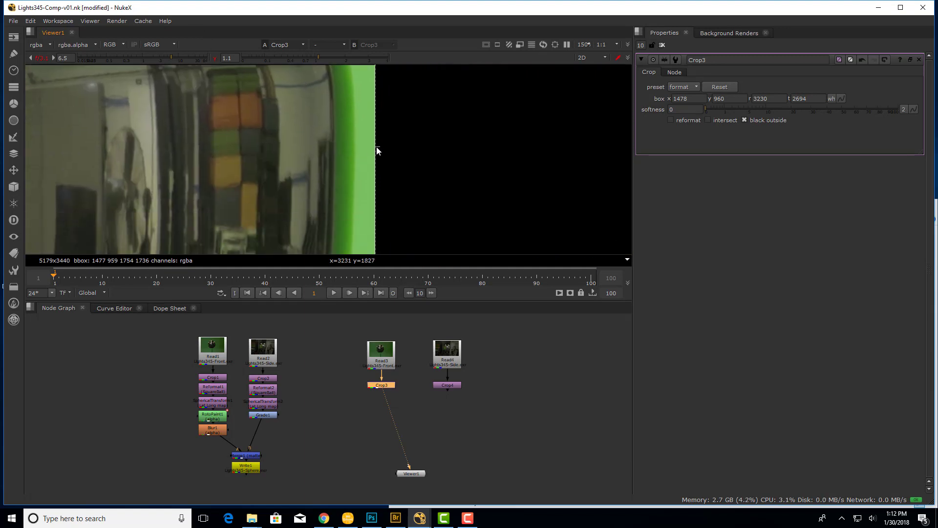
pyautogui.moveTo(374, 147); pyautogui.dragTo(355, 151)
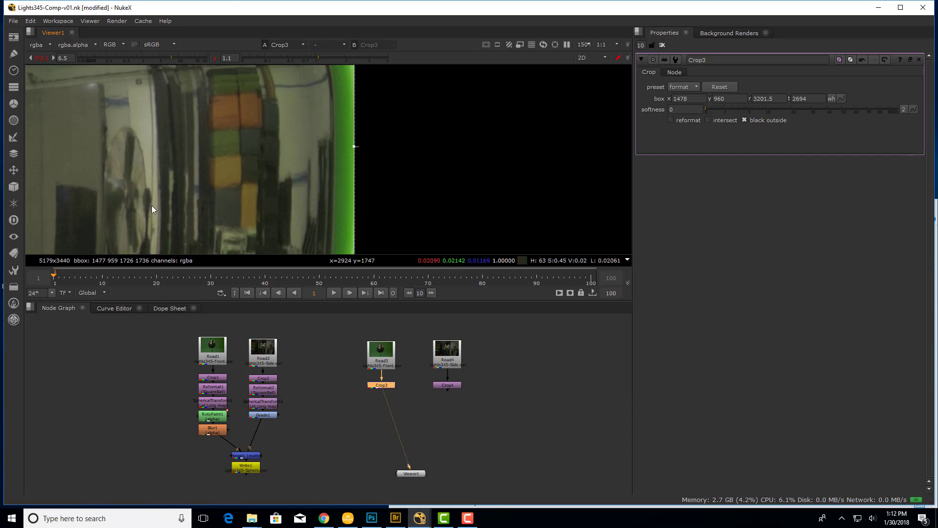
pyautogui.moveTo(177, 185); pyautogui.dragTo(346, 173, button='middle')
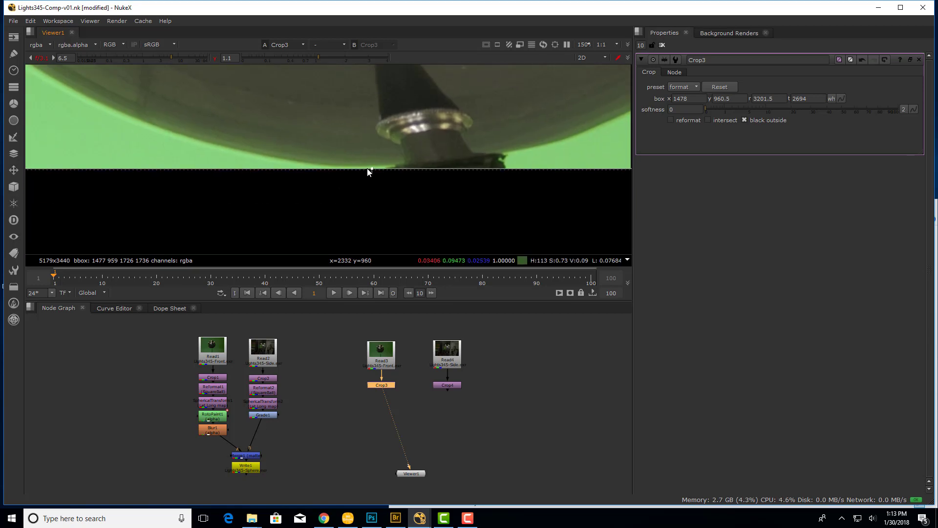
pyautogui.moveTo(367, 170); pyautogui.dragTo(368, 166)
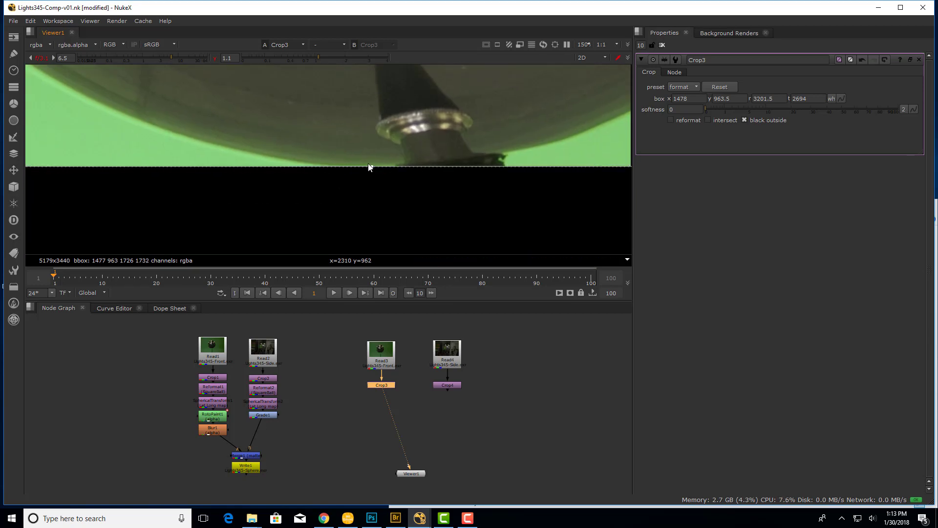
pyautogui.scroll(-7, 367, 110)
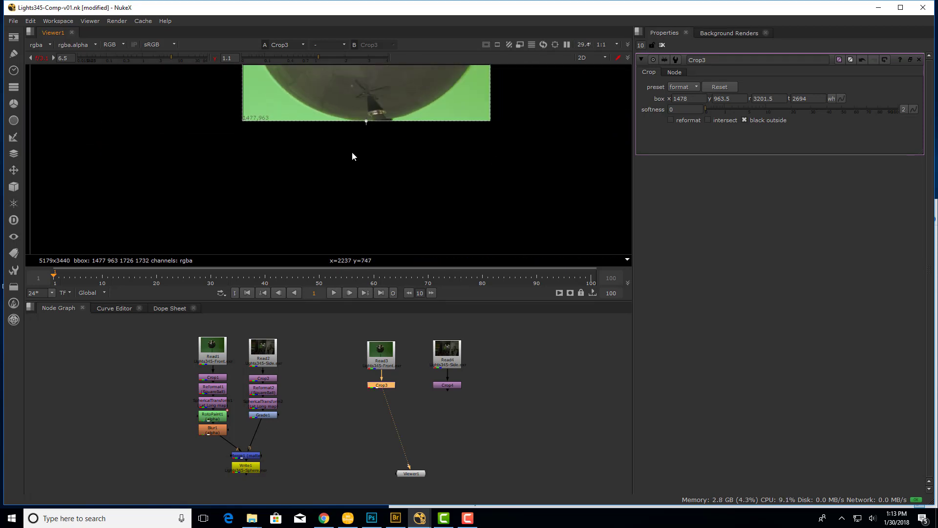
# Fit the viewer and enable reformat on Crop3 for a 1724x1730 chrome-ball image.
pyautogui.press('f')
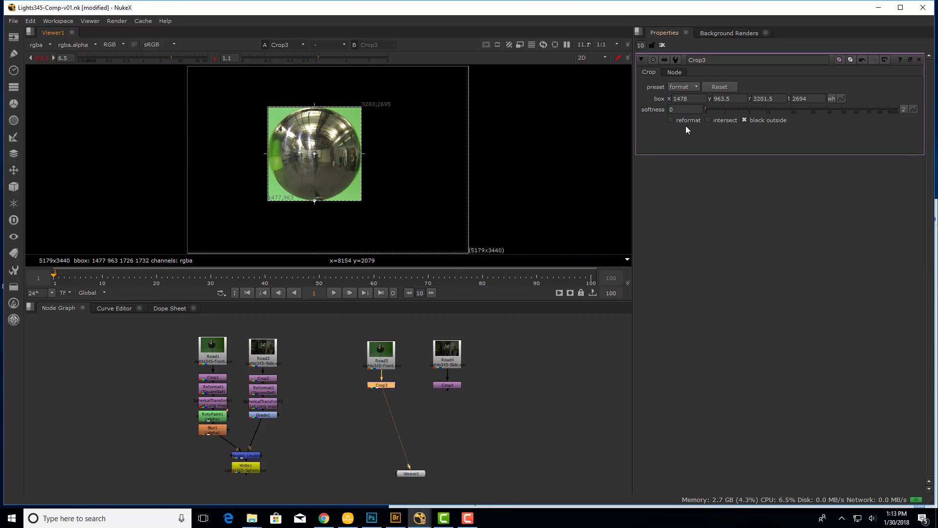
pyautogui.click(671, 120)
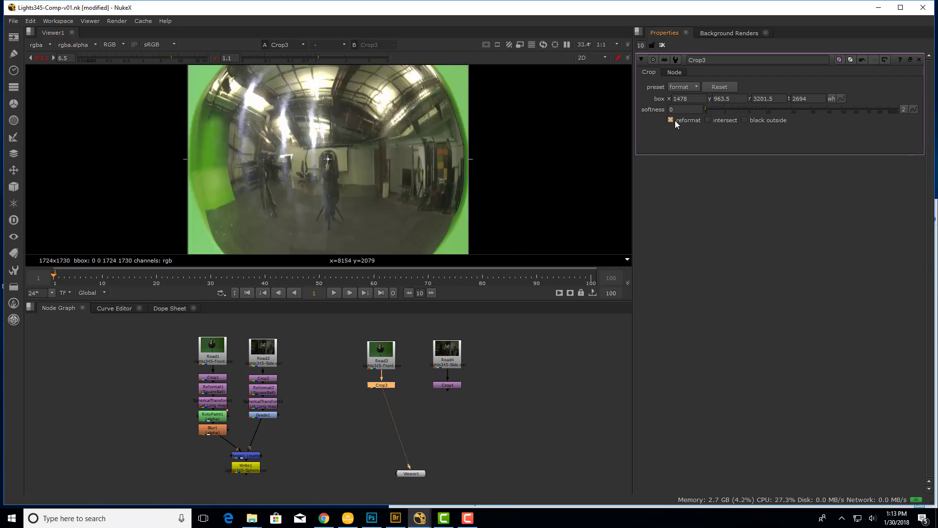
pyautogui.scroll(-3, 476, 142)
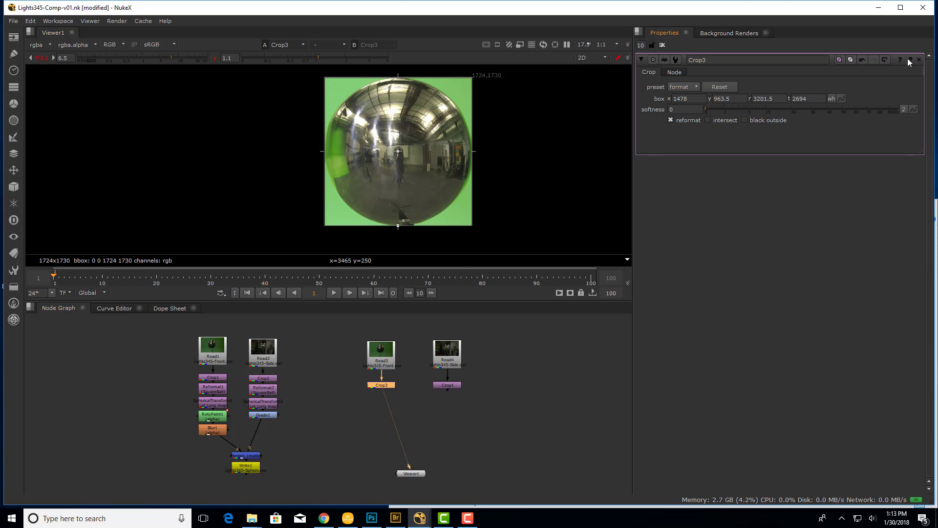
# View Crop4 and drag its box edges around the chrome ball (1730, 980, 3290, 2590).
pyautogui.click(663, 45)
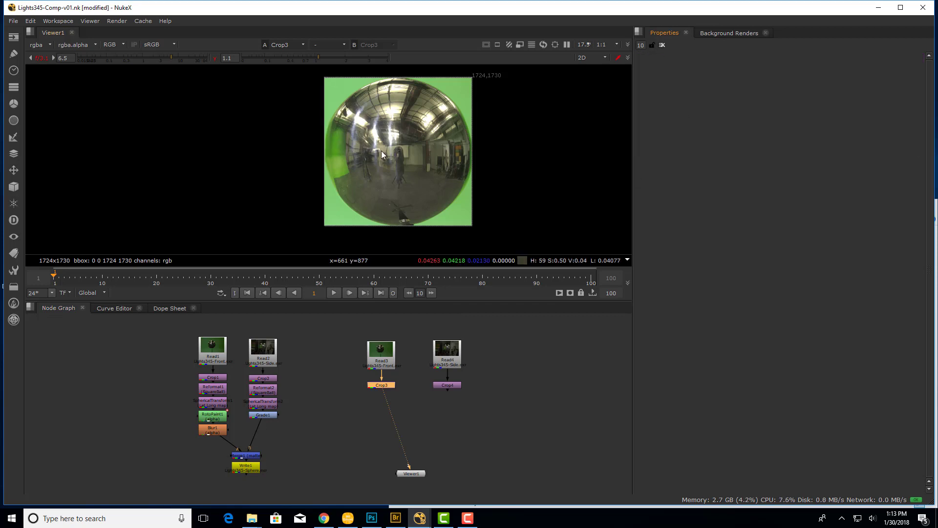
pyautogui.doubleClick(449, 385)
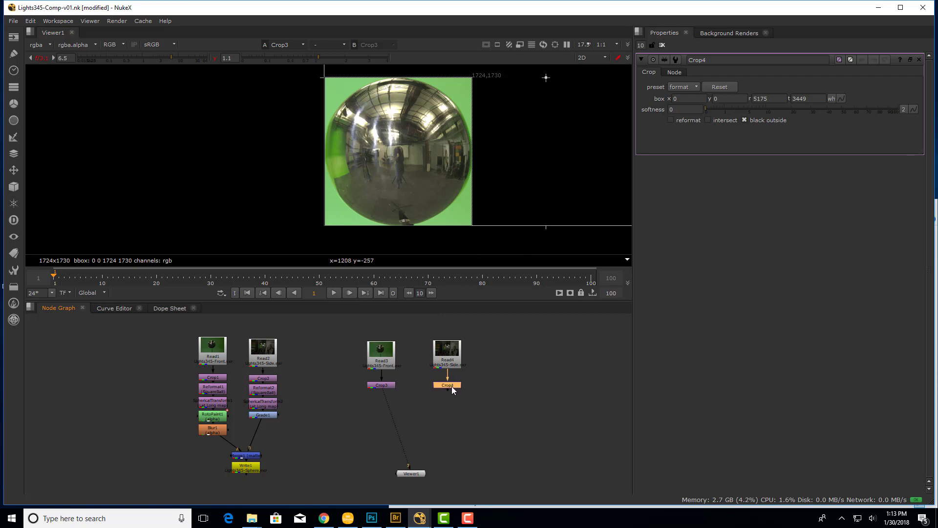
pyautogui.press('1')
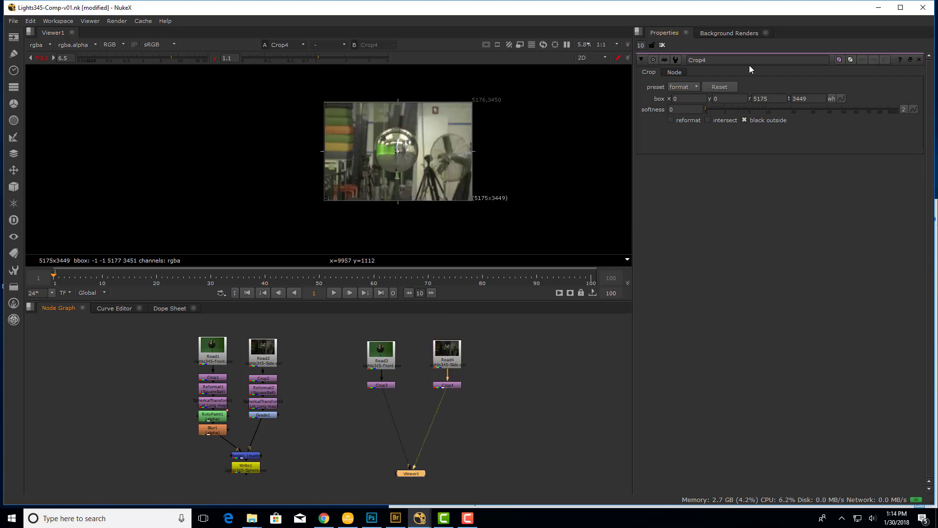
pyautogui.moveTo(398, 101); pyautogui.dragTo(399, 126)
pyautogui.moveTo(326, 164); pyautogui.dragTo(374, 163)
pyautogui.moveTo(472, 165); pyautogui.dragTo(417, 164)
pyautogui.moveTo(396, 201); pyautogui.dragTo(396, 172)
pyautogui.scroll(7, 389, 142)
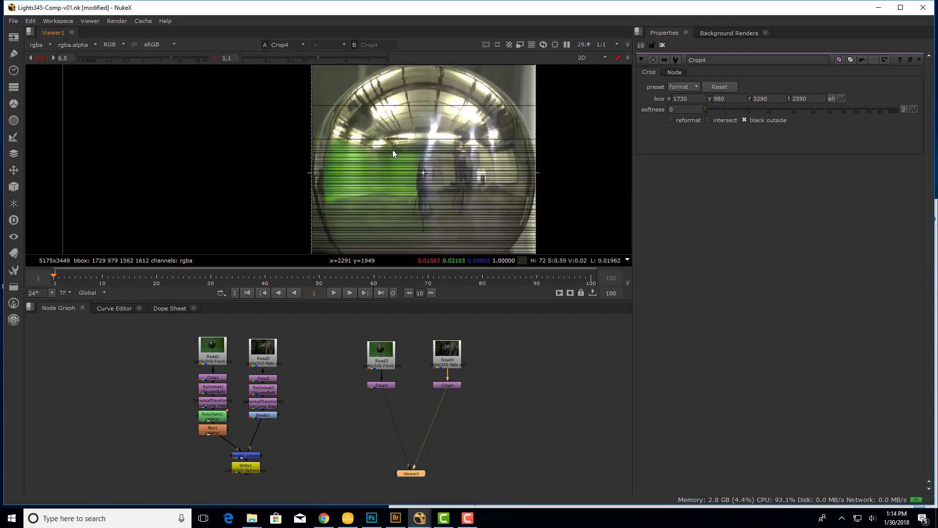
# Tighten Crop4's left and top edges precisely onto the sphere's outline.
pyautogui.moveTo(311, 173); pyautogui.dragTo(330, 142)
pyautogui.scroll(3, 306, 179)
pyautogui.scroll(5, 307, 179)
pyautogui.scroll(-8, 468, 125)
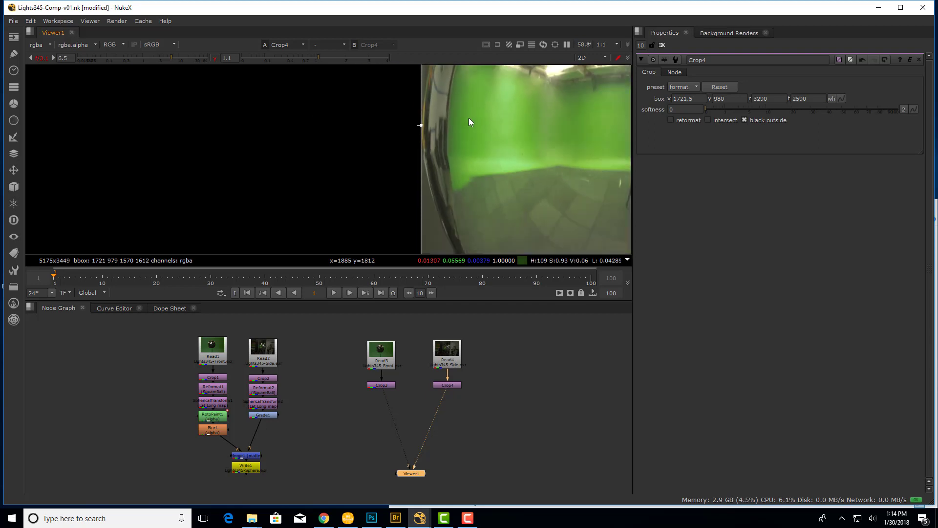
pyautogui.moveTo(555, 105); pyautogui.dragTo(373, 233, button='middle')
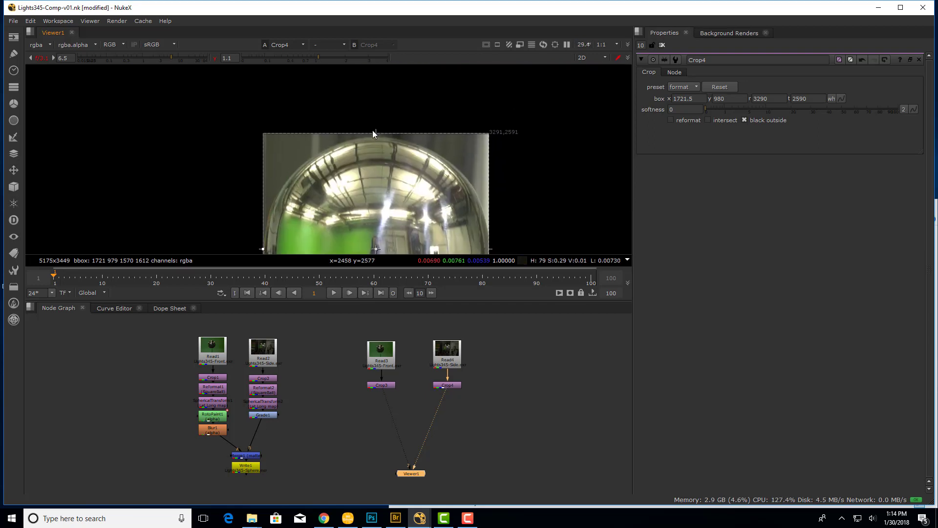
pyautogui.moveTo(376, 131); pyautogui.dragTo(377, 144)
pyautogui.scroll(8, 375, 145)
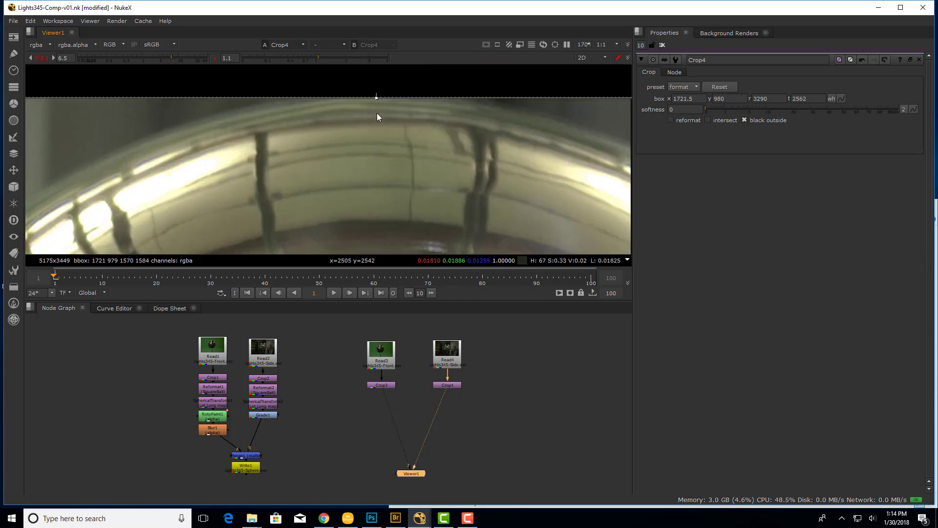
pyautogui.moveTo(377, 98); pyautogui.dragTo(376, 95)
# Set Crop4's bottom edge at the sphere base, giving a 1721.5 978.5 3297 2564 box.
pyautogui.scroll(-7, 410, 130)
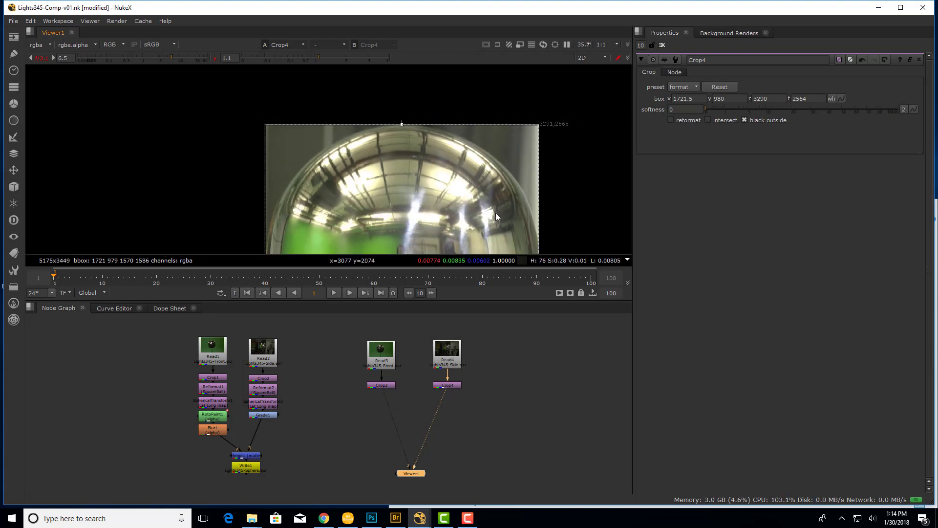
pyautogui.scroll(8, 421, 164)
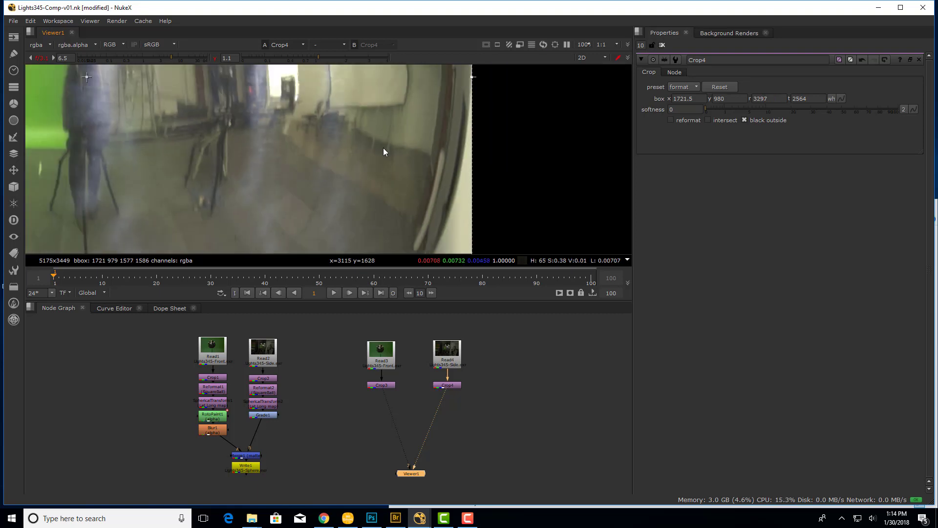
pyautogui.moveTo(383, 152); pyautogui.dragTo(388, 186, button='middle')
pyautogui.scroll(1, 386, 209)
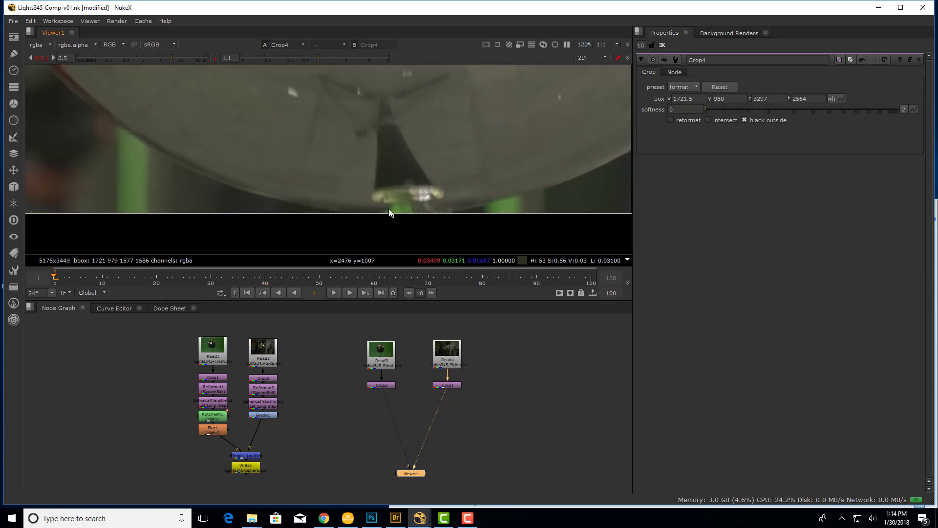
pyautogui.moveTo(389, 210)
pyautogui.mouseDown()
pyautogui.moveTo(392, 221)
pyautogui.moveTo(396, 214)
pyautogui.mouseUp()
pyautogui.scroll(-4, 400, 168)
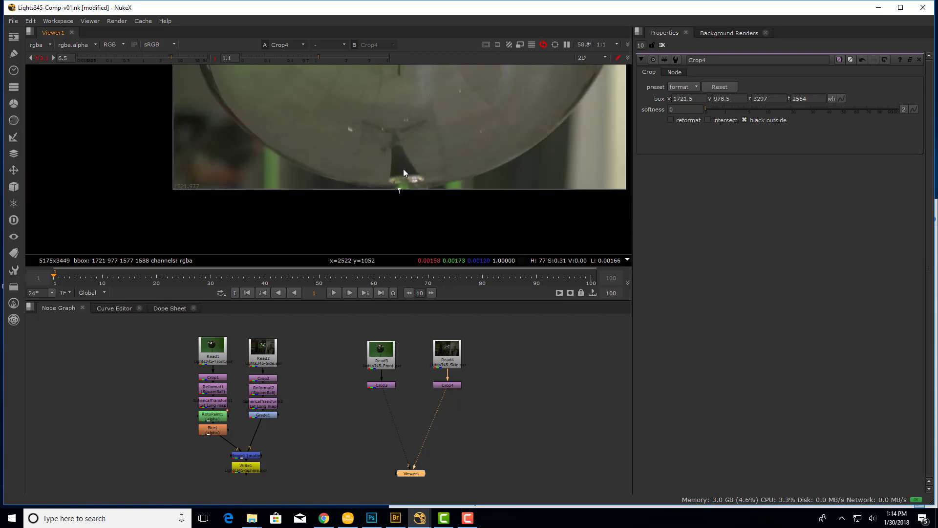
pyautogui.scroll(-6, 401, 165)
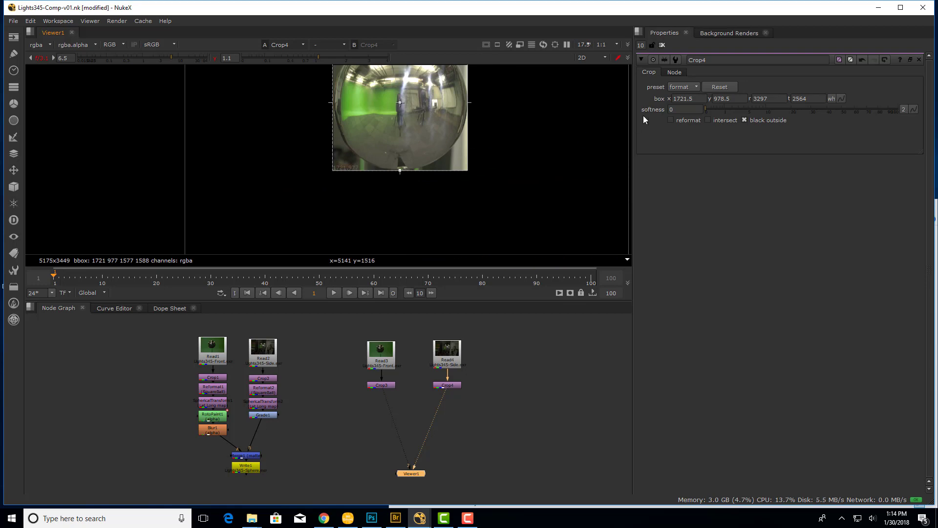
# Enable reformat on Crop4 so it outputs a 1575×1586 chrome-ball frame.
pyautogui.click(674, 120)
pyautogui.scroll(-4, 421, 160)
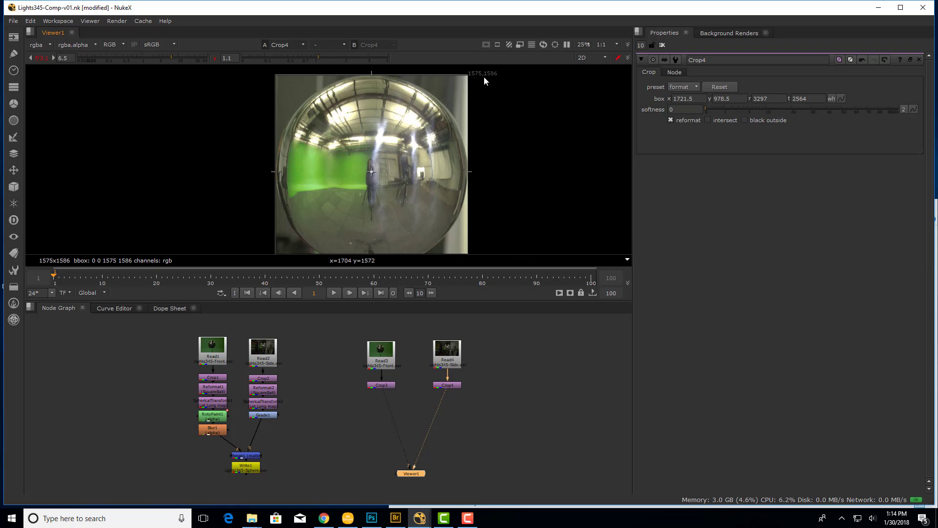
pyautogui.click(472, 419)
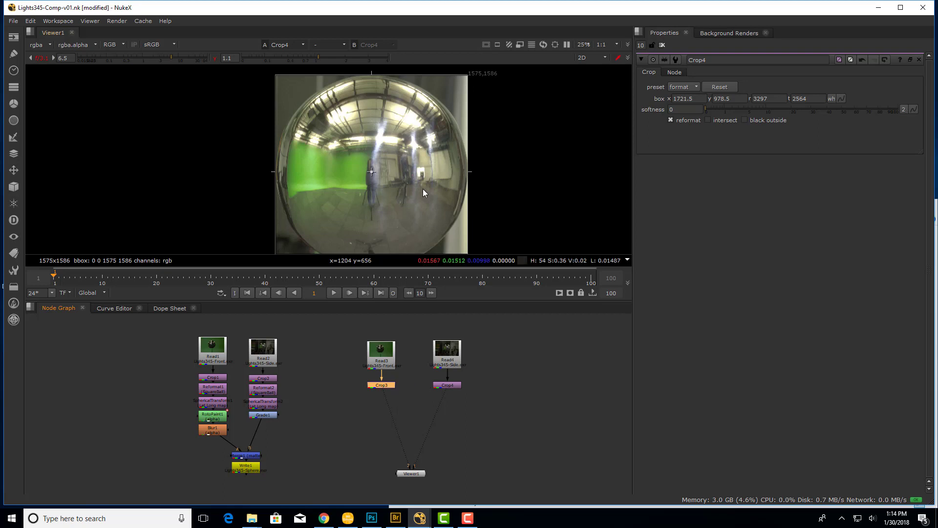
pyautogui.moveTo(379, 387); pyautogui.dragTo(379, 386)
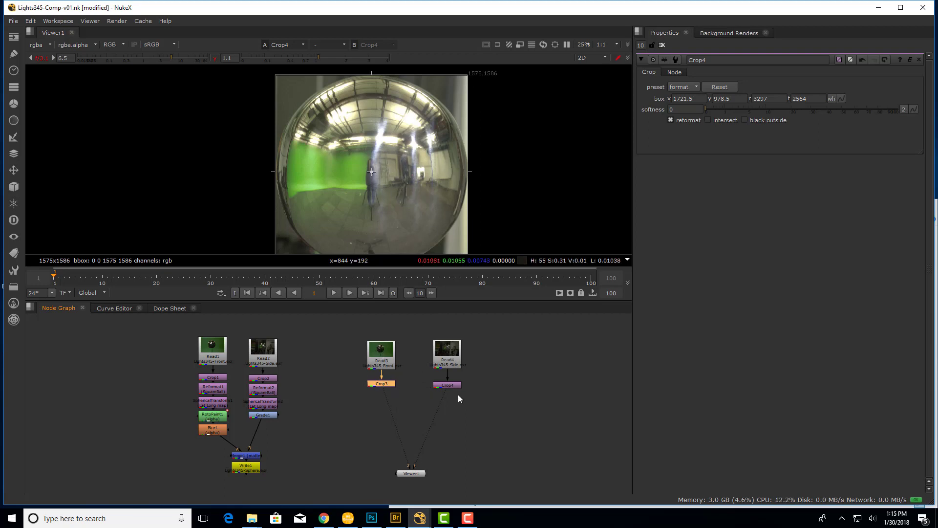
pyautogui.click(446, 386)
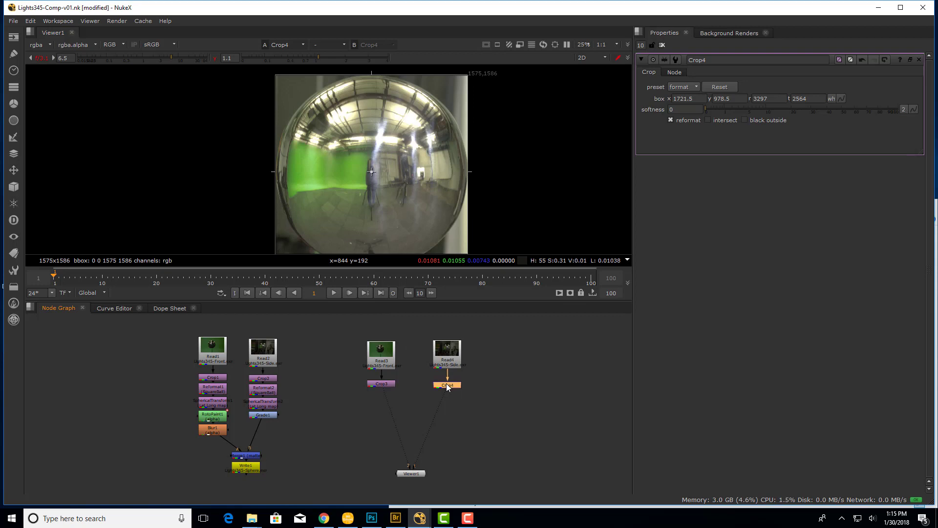
pyautogui.click(384, 385)
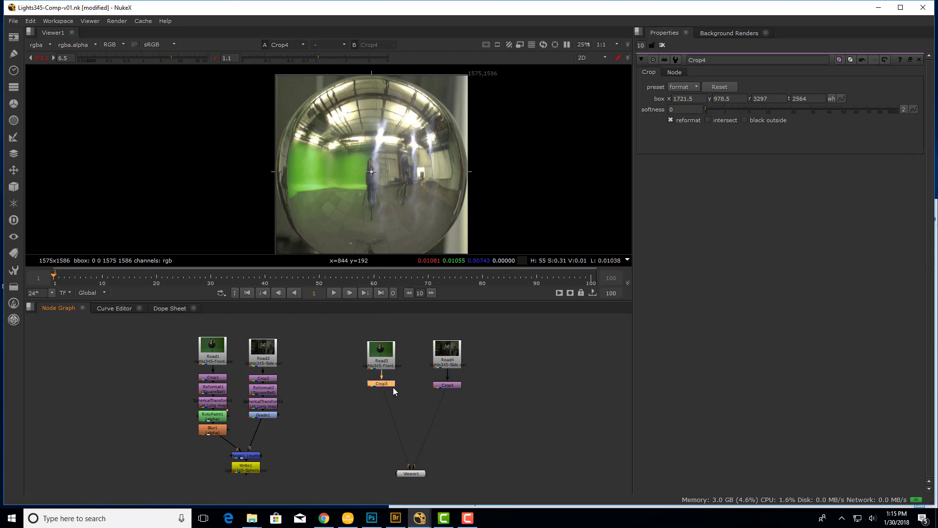
# Add a Reformat3 node below Crop3 and place it in a clear spot.
pyautogui.press('Tab')
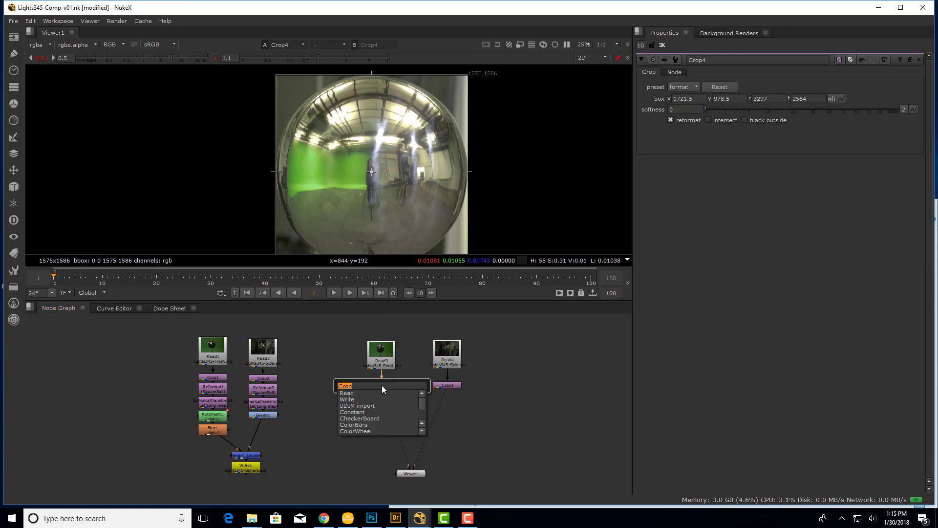
pyautogui.write('Rem')
pyautogui.write('o')
pyautogui.press('BackSpace')
pyautogui.press('BackSpace')
pyautogui.write('format')
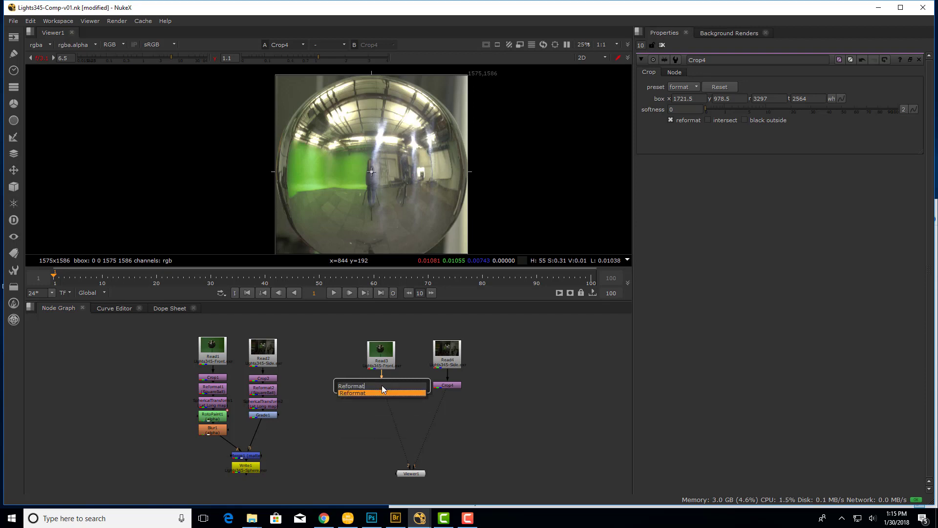
pyautogui.press('Return')
pyautogui.moveTo(383, 389); pyautogui.dragTo(383, 395)
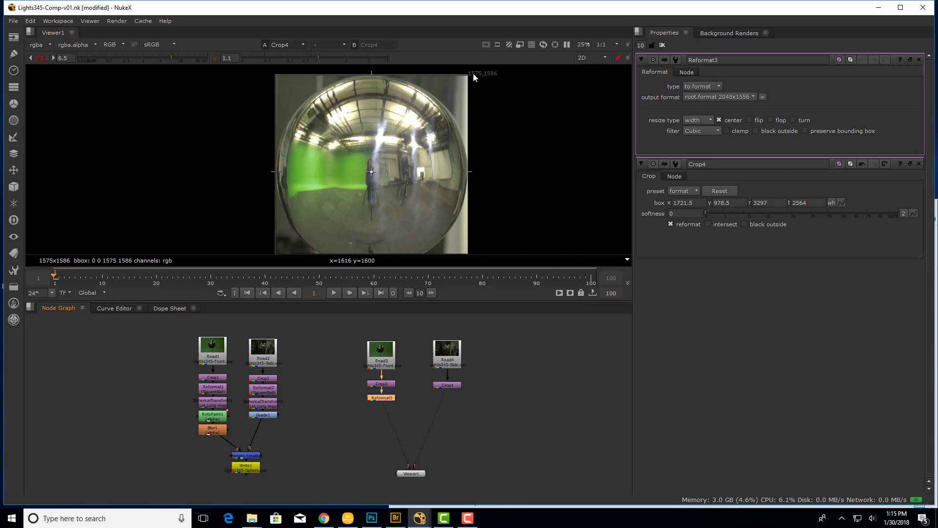
# View Reformat3's 2048×1556 output and list its output format choices.
pyautogui.click(448, 386)
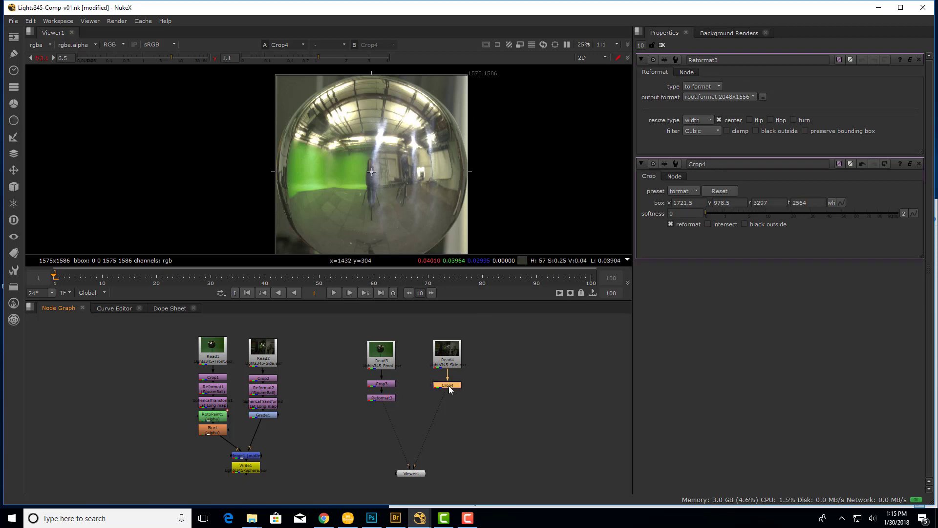
pyautogui.click(446, 405)
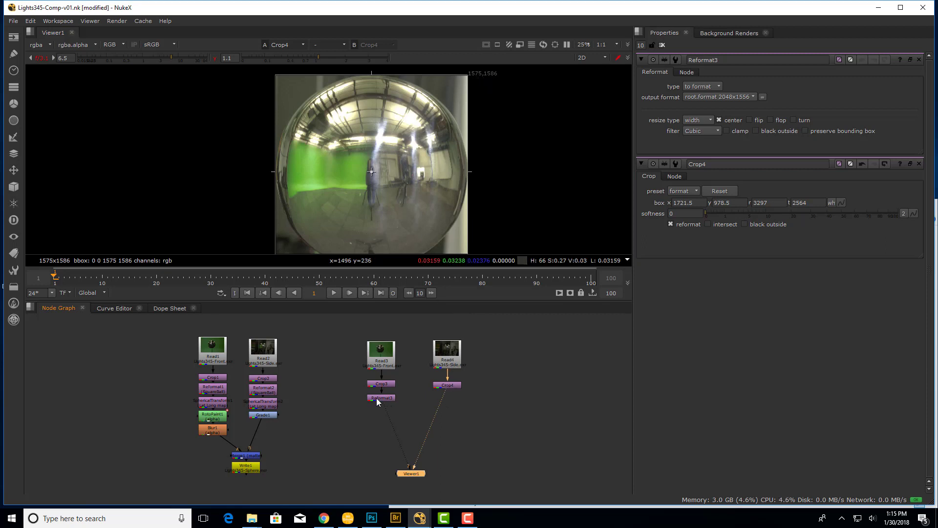
pyautogui.click(385, 385)
pyautogui.press('1')
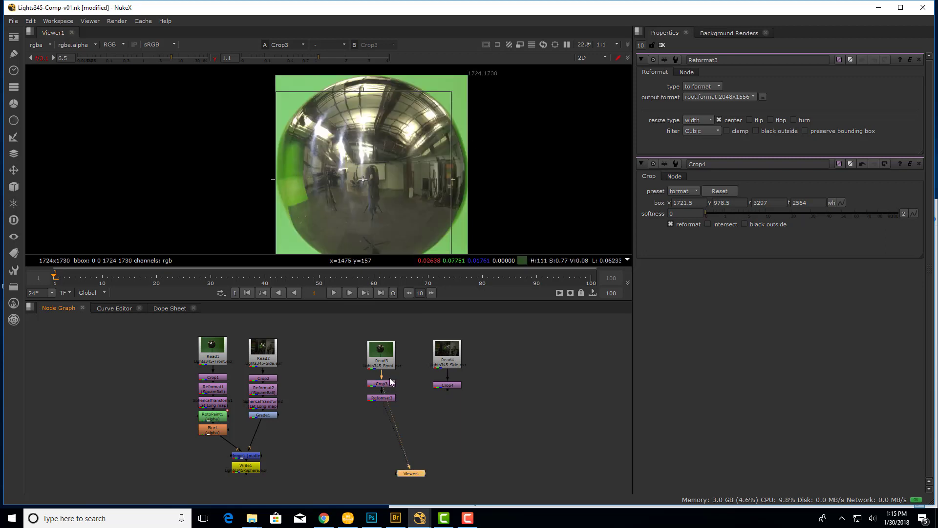
pyautogui.click(384, 384)
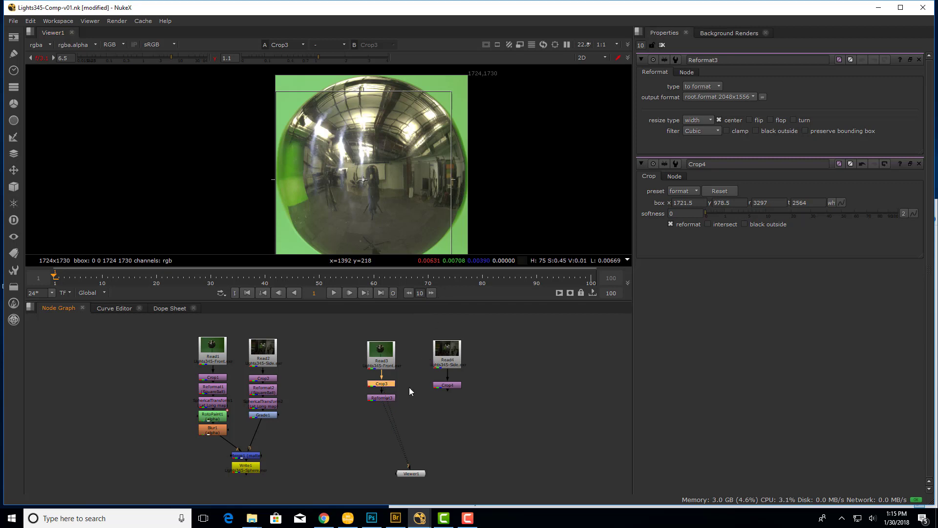
pyautogui.click(382, 398)
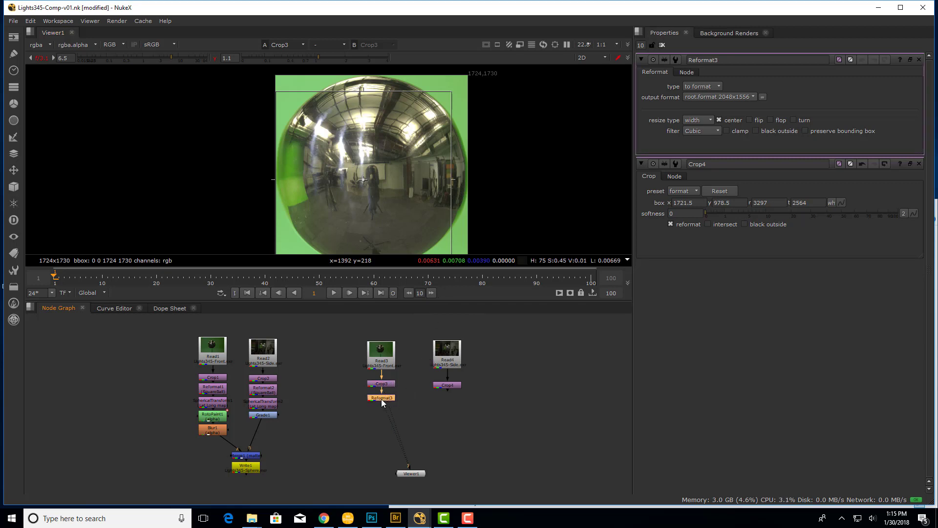
pyautogui.press('1')
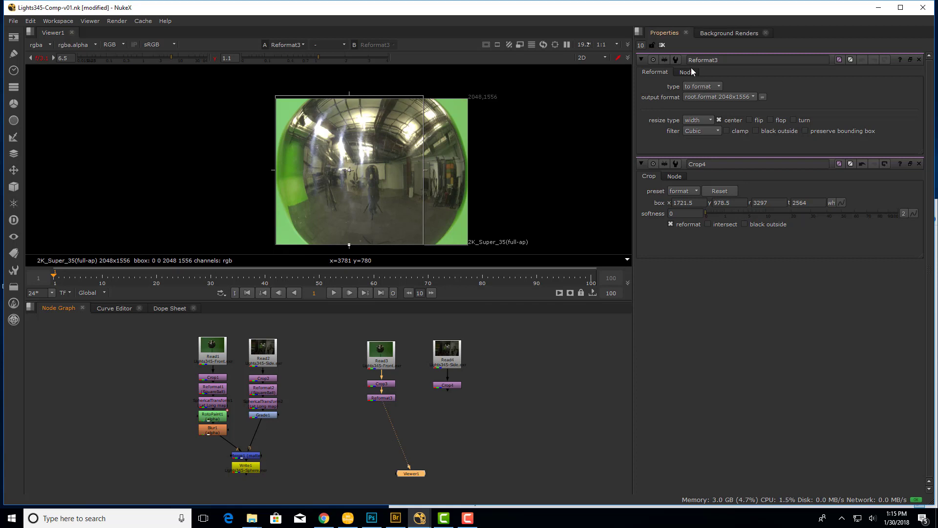
pyautogui.click(381, 397)
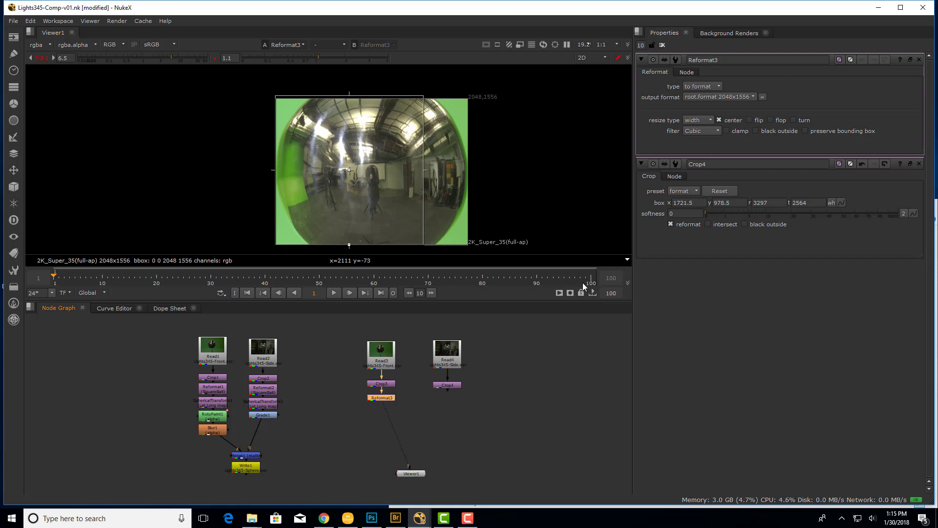
pyautogui.click(696, 97)
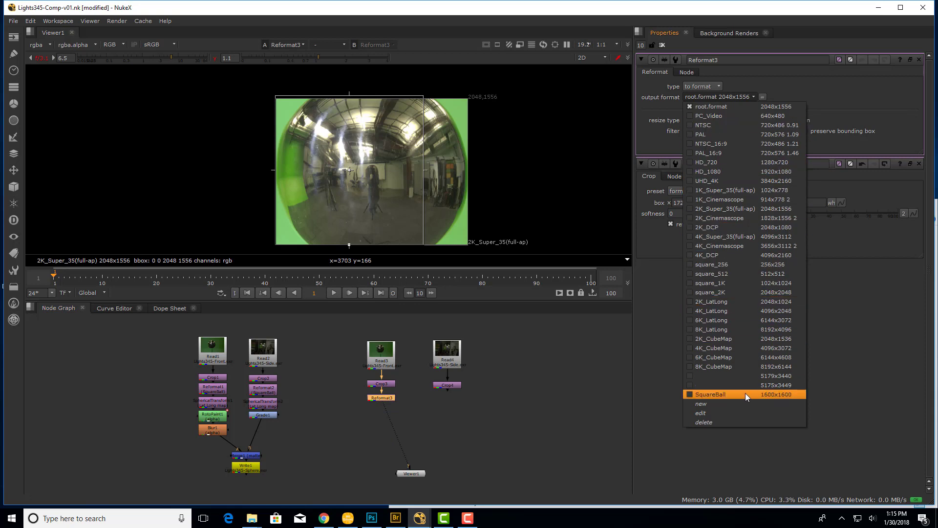
# Create a new Square1650 format at 1650×1650 as Reformat3's output format.
pyautogui.click(713, 403)
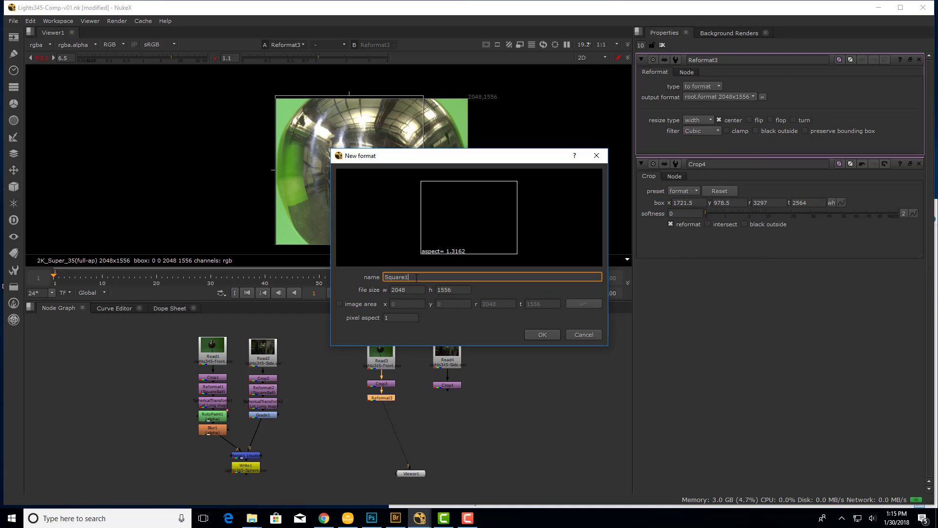
pyautogui.write('Square1650')
pyautogui.click(410, 290)
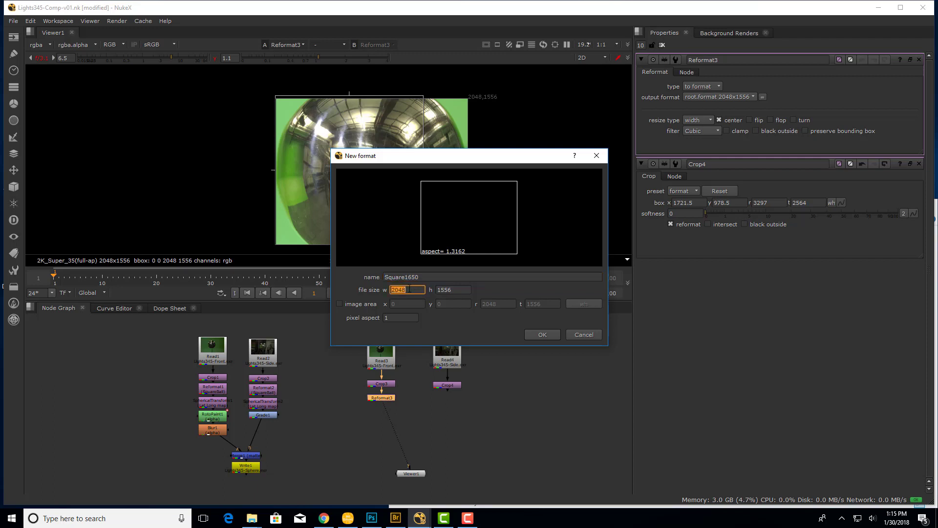
pyautogui.write('1650')
pyautogui.press('Tab')
pyautogui.write('1')
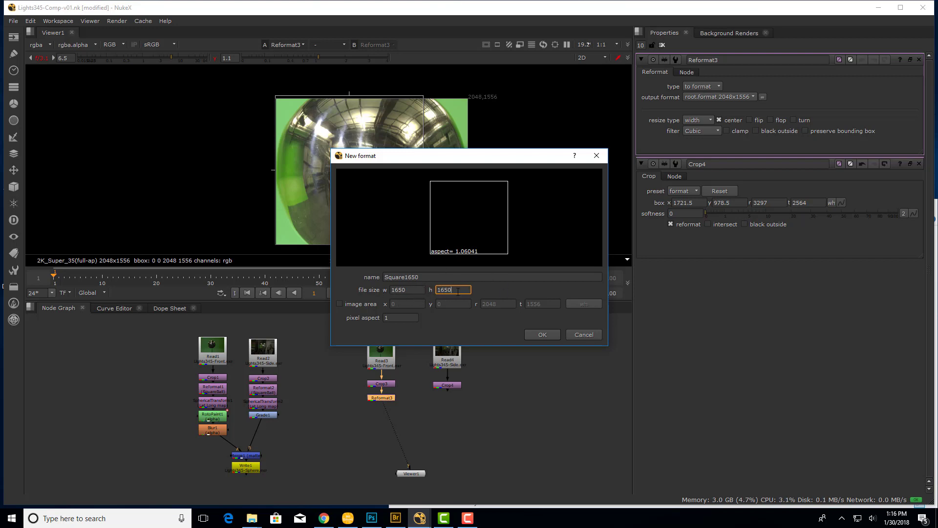
pyautogui.press('Tab')
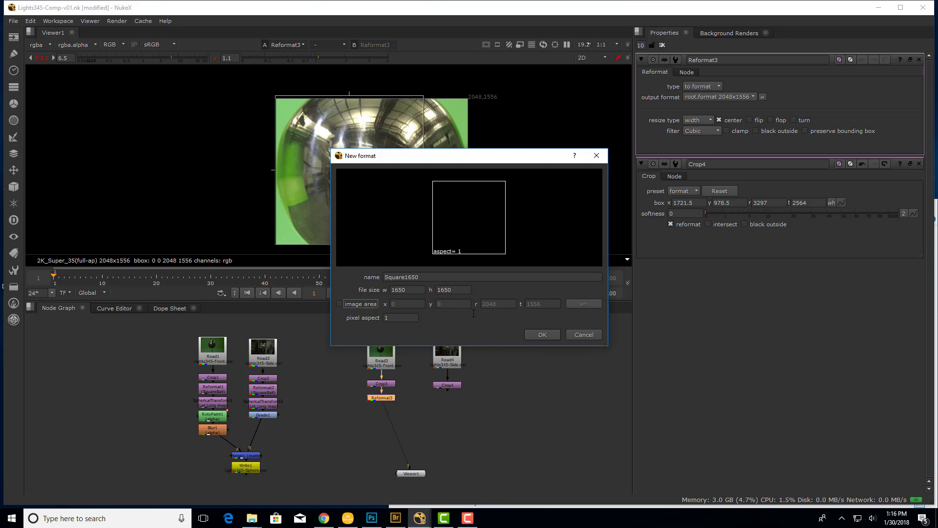
pyautogui.click(542, 335)
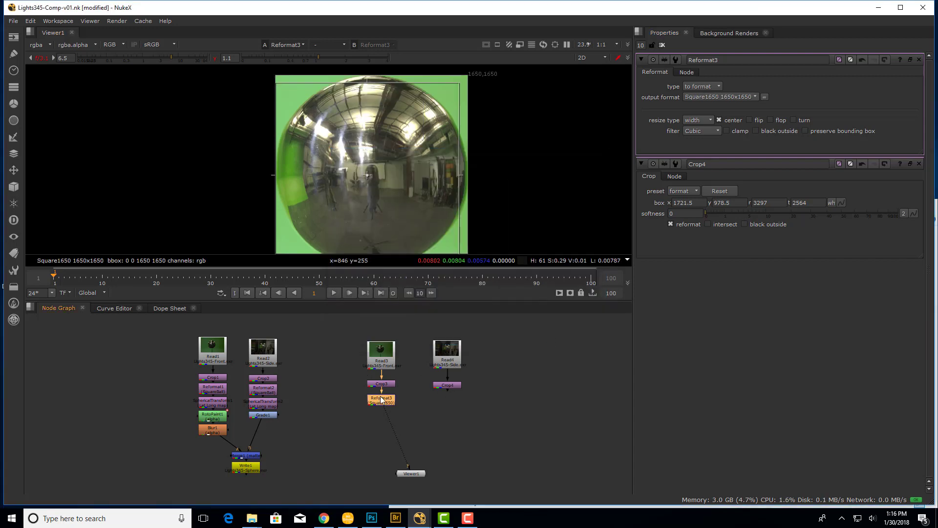
# Close Crop4's properties and set Reformat3's resize type to distort.
pyautogui.click(411, 473)
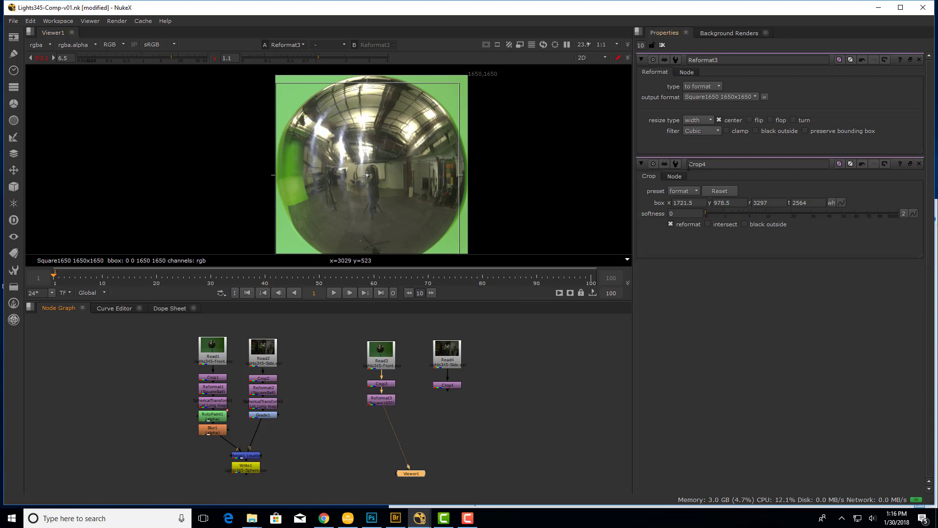
pyautogui.click(919, 164)
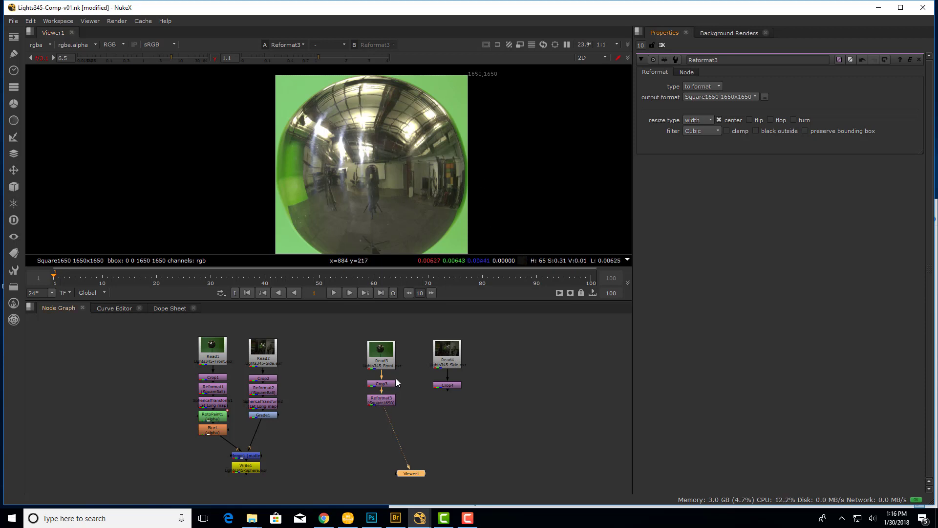
pyautogui.click(696, 121)
pyautogui.click(691, 159)
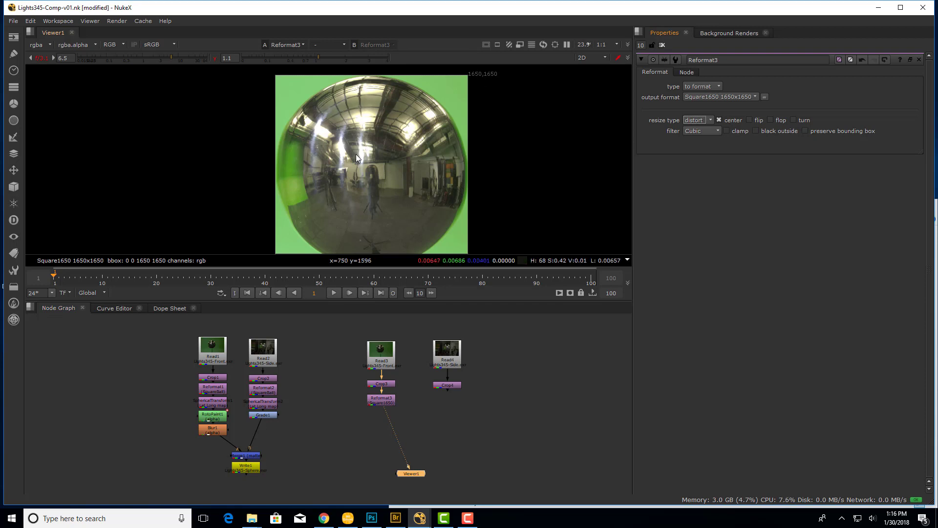
pyautogui.click(389, 400)
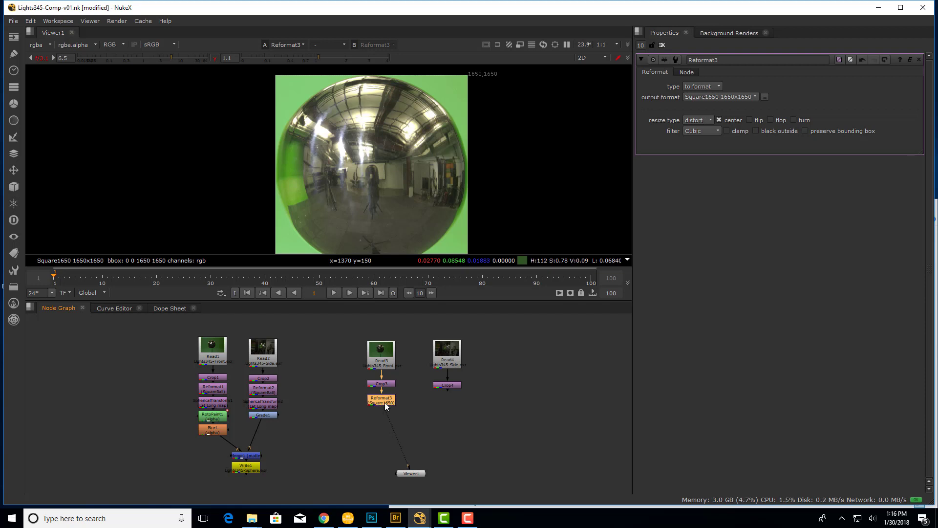
# Paste a copy of Reformat3 under Crop4 as Reformat4 with the Square1650 format.
pyautogui.click(446, 386)
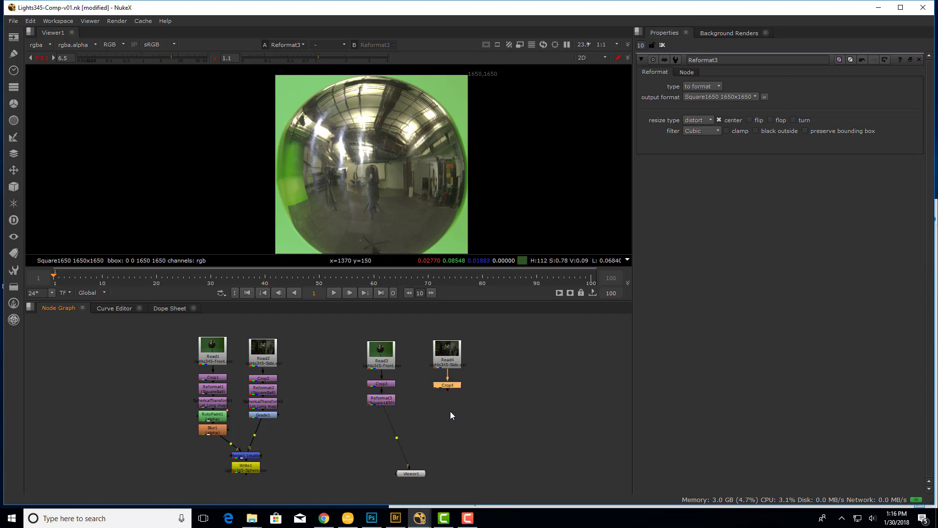
pyautogui.click(391, 399)
pyautogui.moveTo(443, 404); pyautogui.dragTo(444, 401)
pyautogui.press('1')
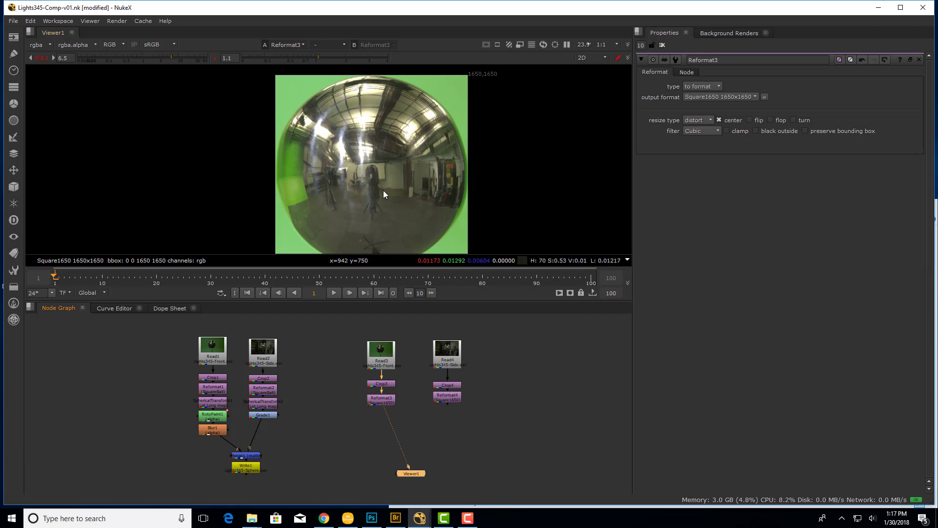
pyautogui.click(446, 399)
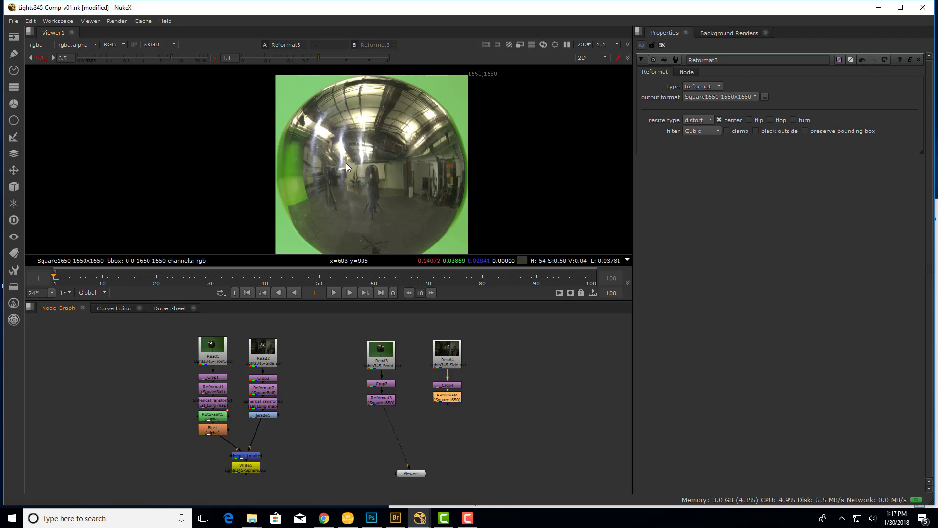
# Add SphericalTransform3 after Reformat3 with a 2K_LatLong 2048×1024 output format.
pyautogui.click(377, 401)
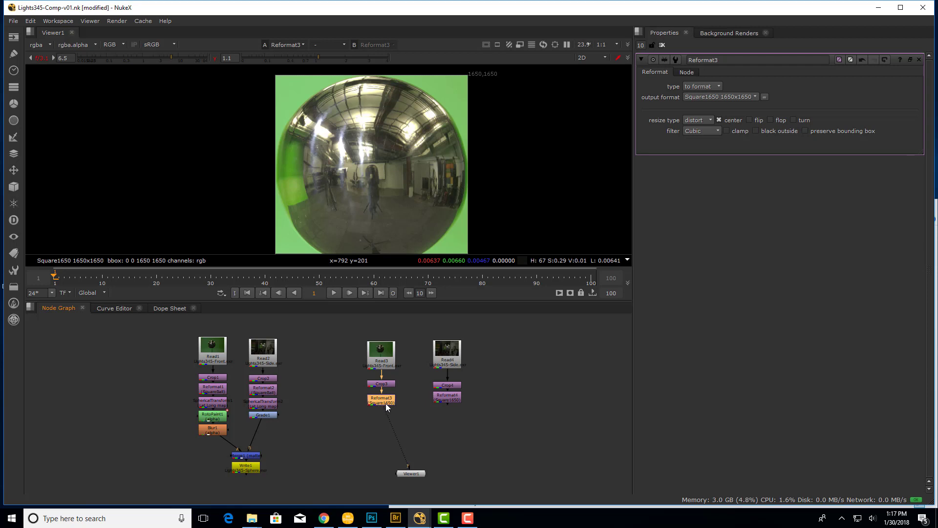
pyautogui.press('Tab')
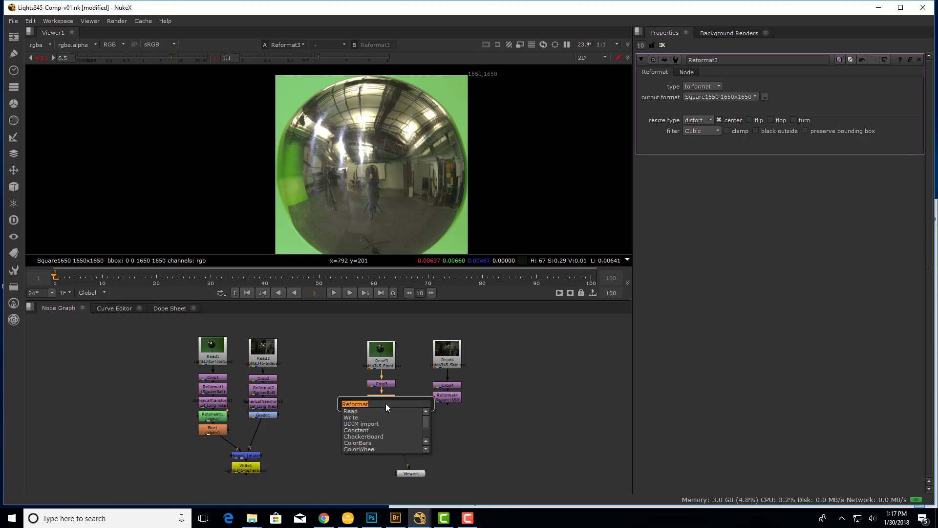
pyautogui.write('Sphe')
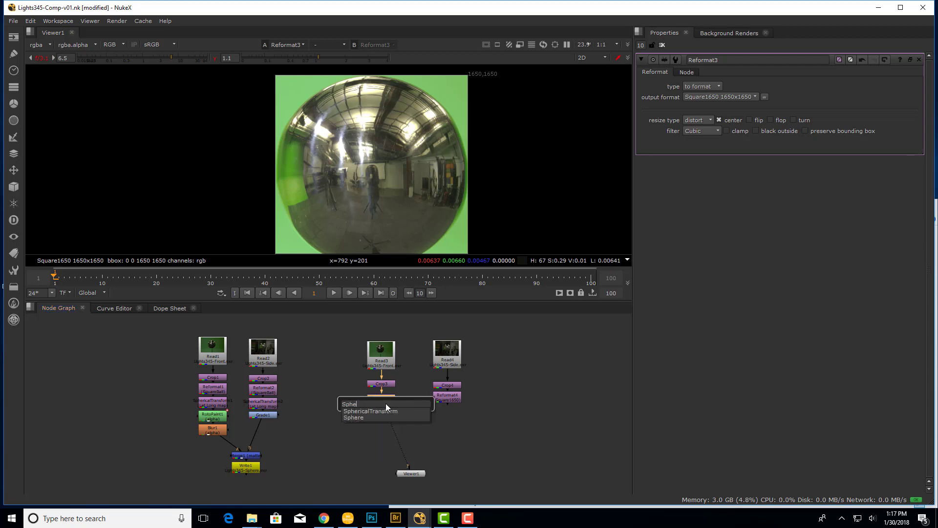
pyautogui.click(362, 413)
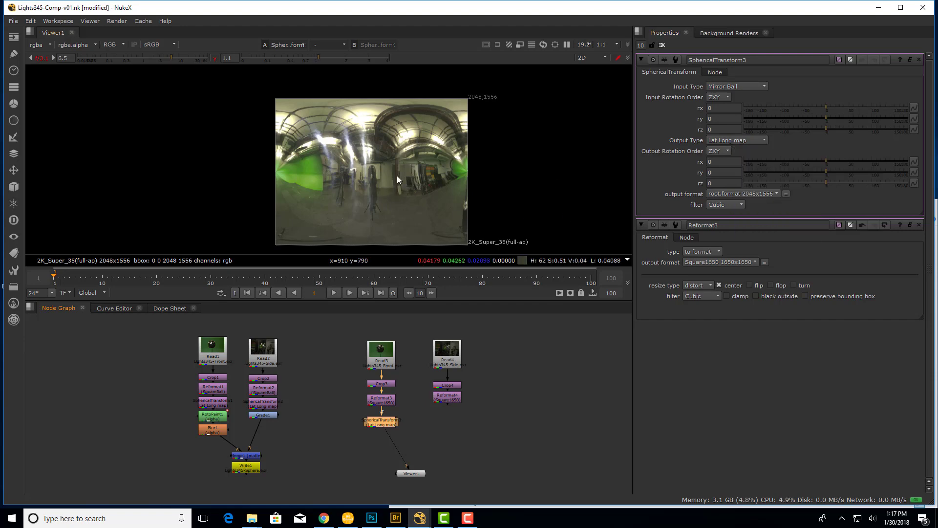
pyautogui.click(775, 194)
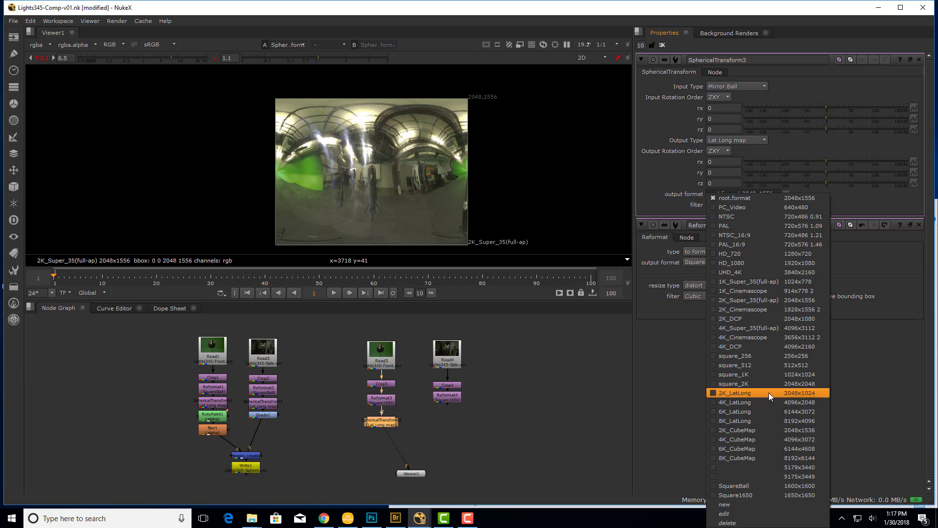
pyautogui.click(789, 394)
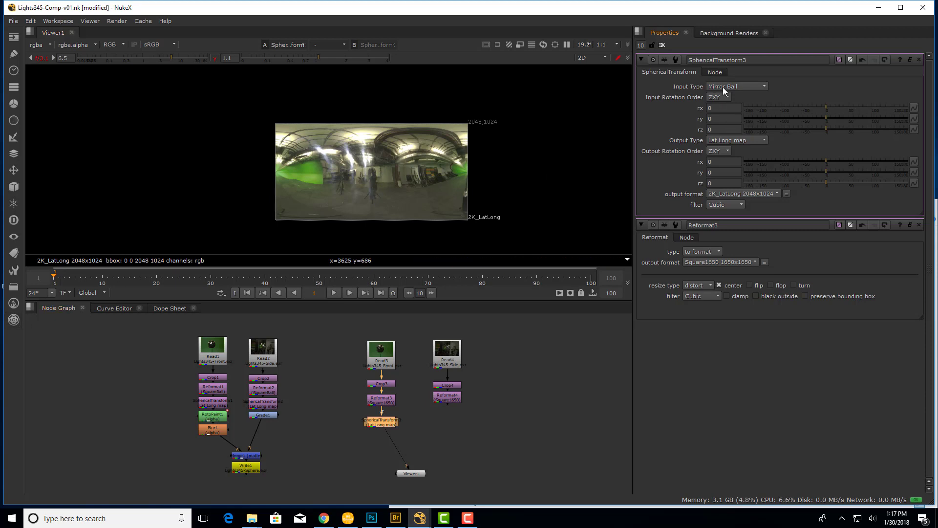
pyautogui.click(716, 195)
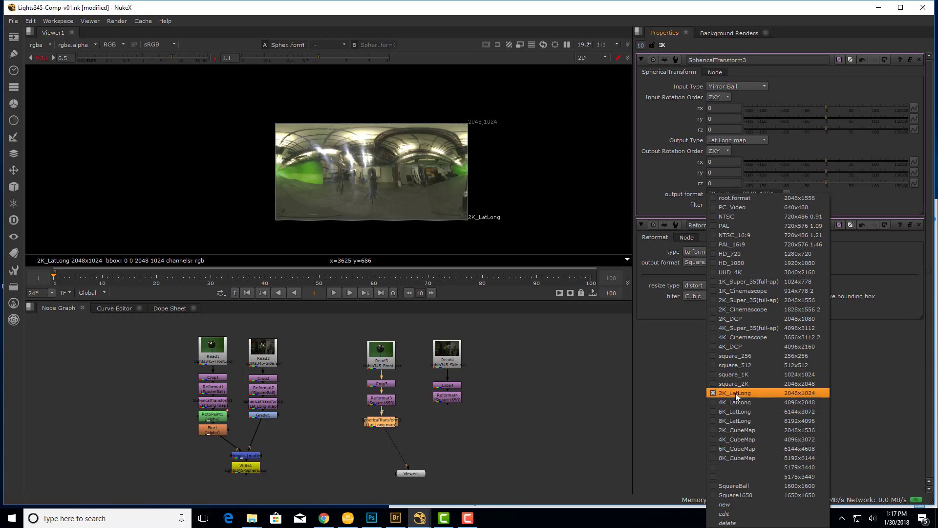
# Define a new MyLatLong 2048×1024 output format for SphericalTransform3.
pyautogui.click(725, 508)
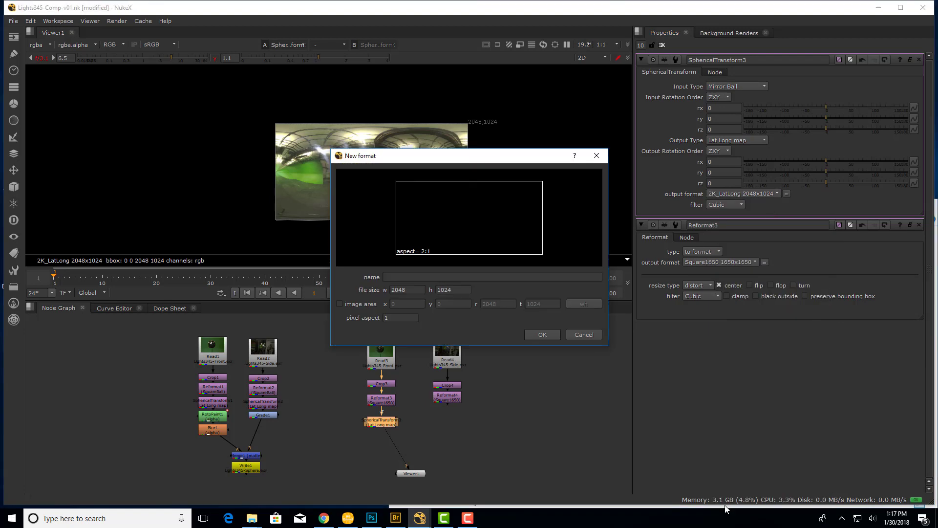
pyautogui.click(421, 276)
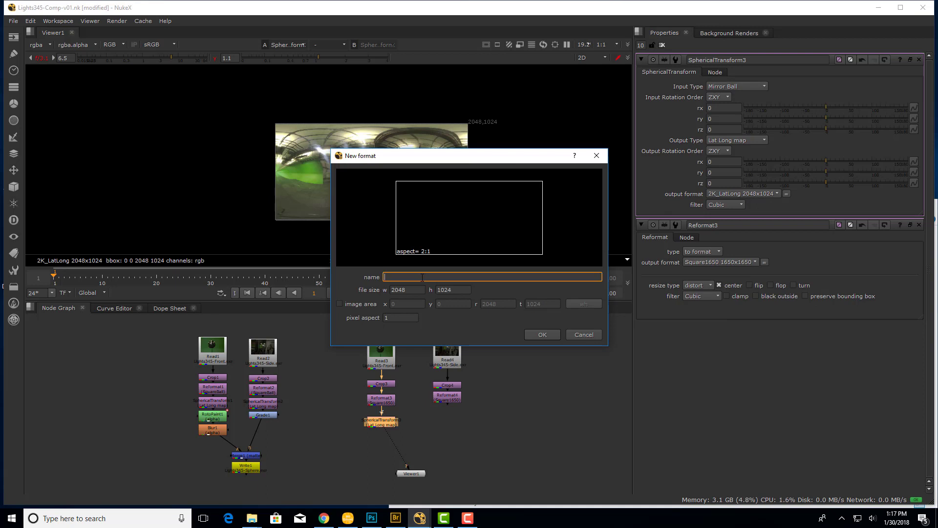
pyautogui.write('MyLatLong')
pyautogui.doubleClick(408, 290)
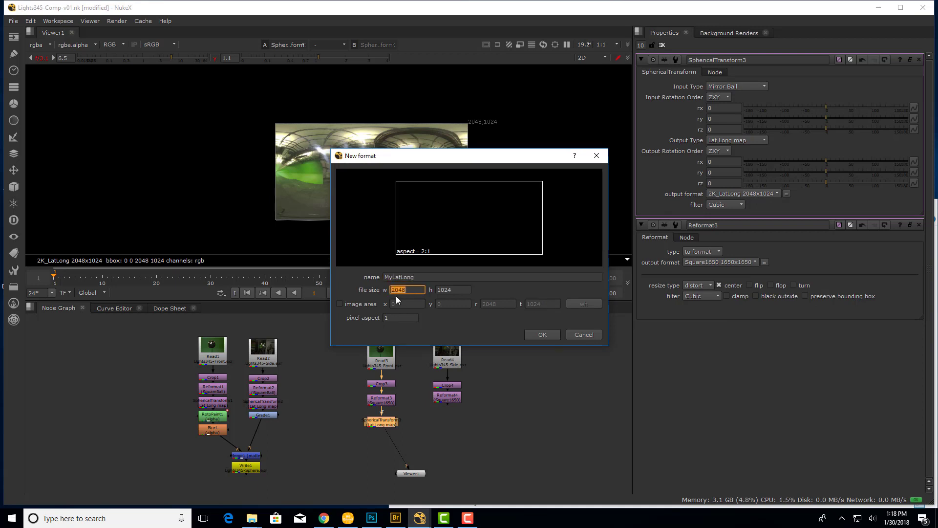
pyautogui.click(453, 292)
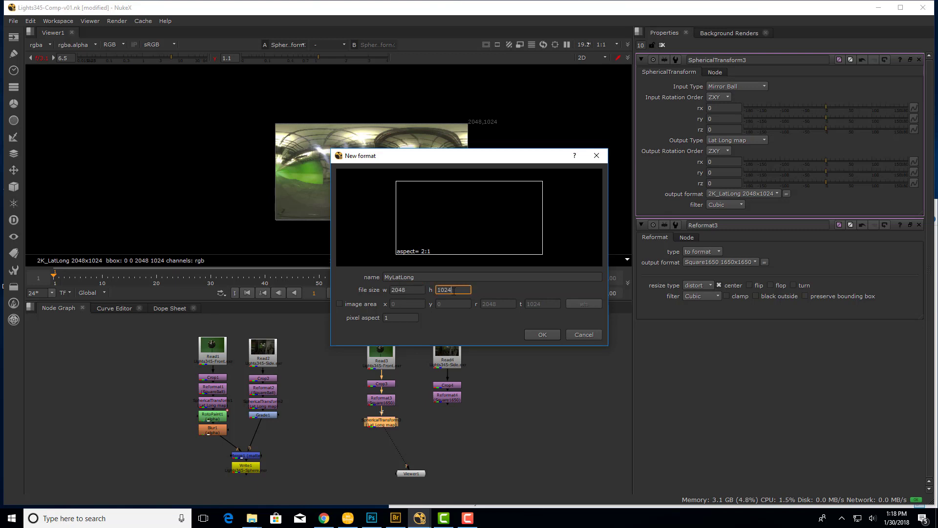
pyautogui.click(541, 336)
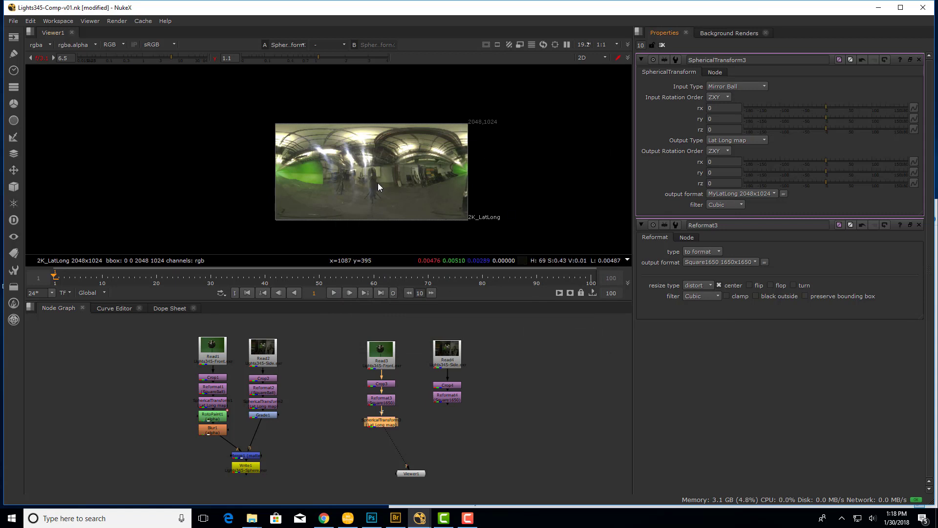
pyautogui.scroll(3, 377, 185)
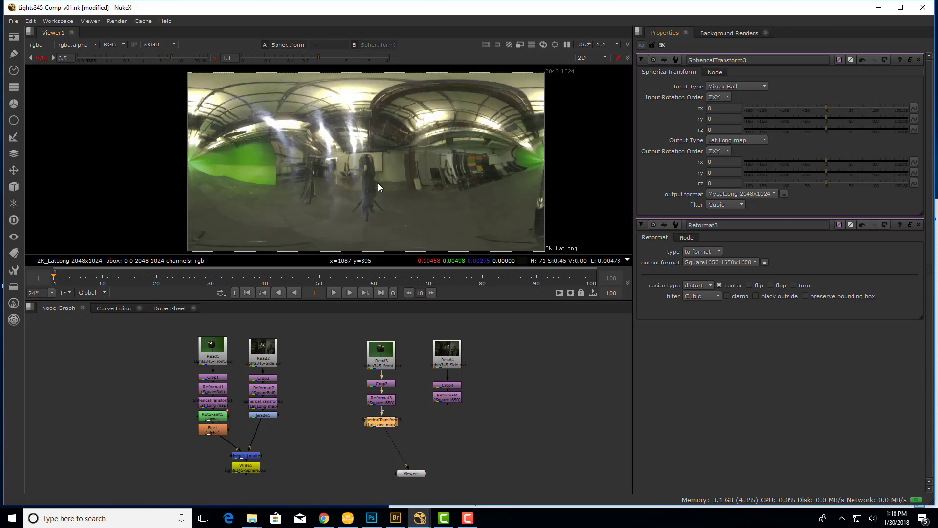
pyautogui.scroll(-1, 423, 165)
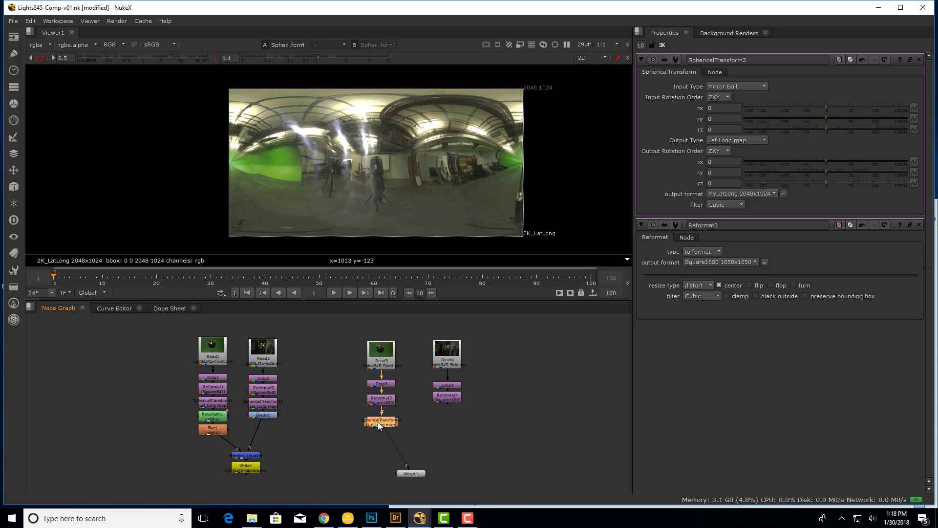
# Paste SphericalTransform4 under Reformat4 and wire both transforms to Viewer1 inputs 1 and 2.
pyautogui.moveTo(464, 399); pyautogui.dragTo(437, 410)
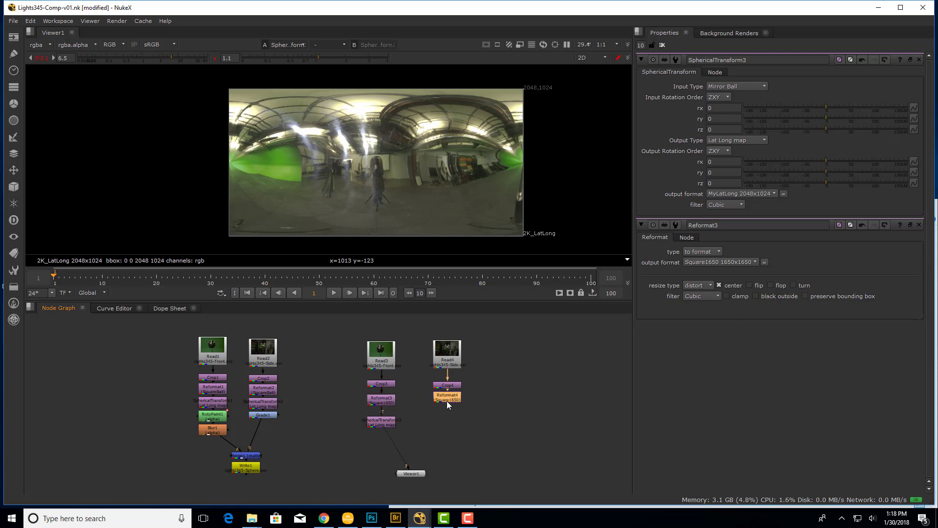
pyautogui.hotkey('ctrl', 'v')
pyautogui.press('1')
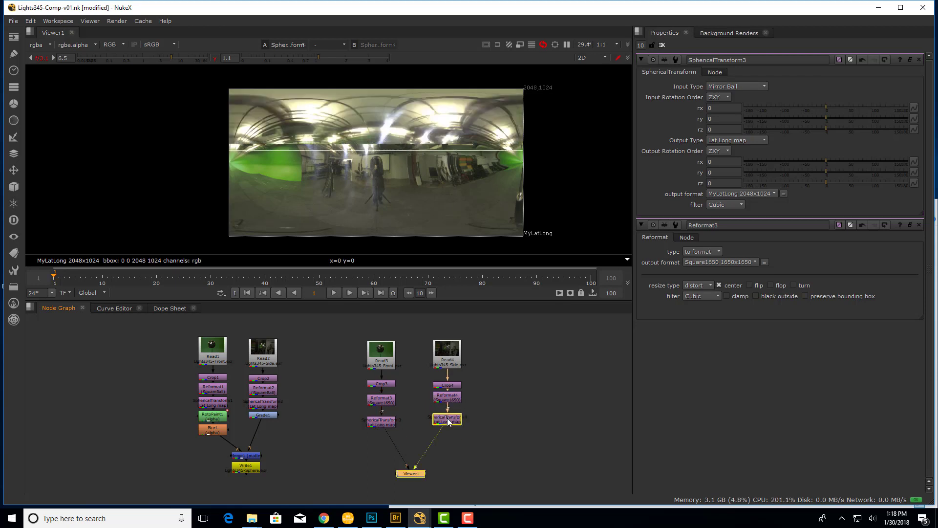
pyautogui.click(382, 424)
pyautogui.press('1')
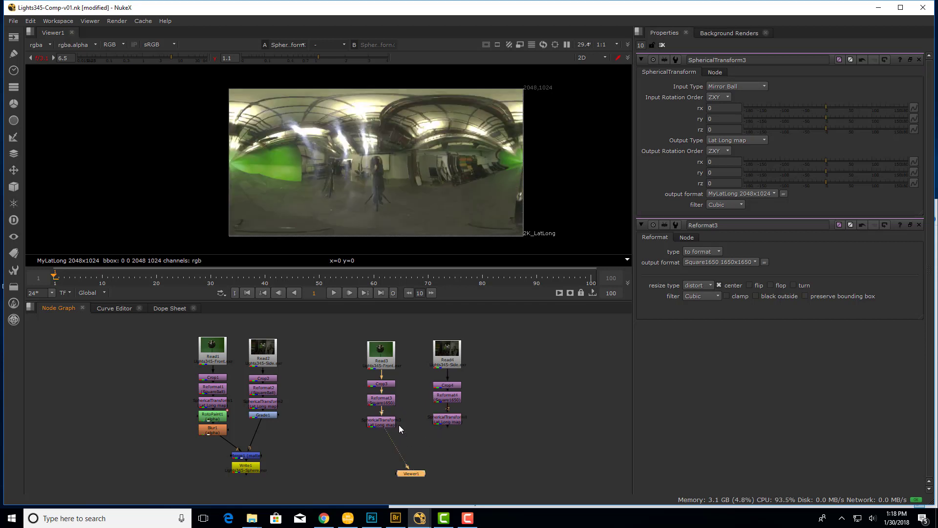
pyautogui.click(451, 421)
pyautogui.press('2')
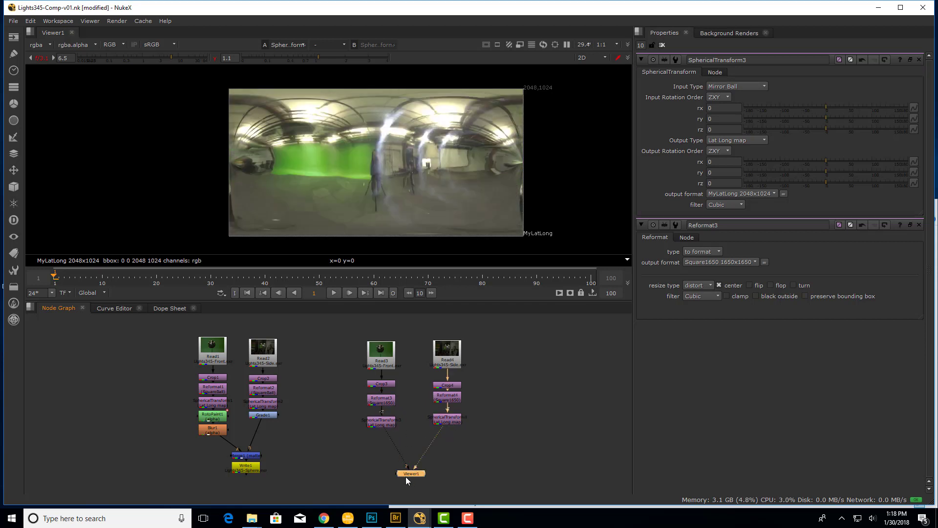
# Move Viewer1 down slightly and marquee-select both SphericalTransform nodes.
pyautogui.moveTo(406, 477); pyautogui.dragTo(406, 488)
pyautogui.click(384, 423)
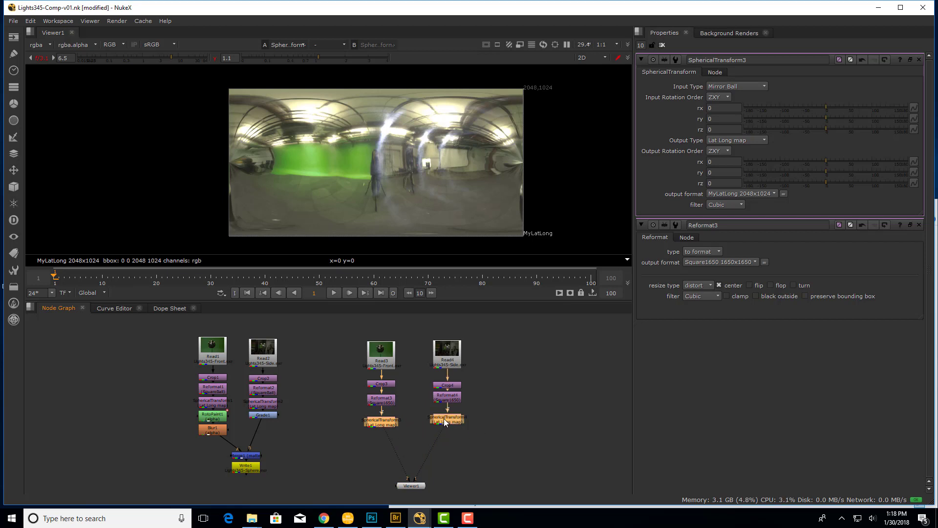
pyautogui.click(351, 444)
pyautogui.click(393, 424)
pyautogui.moveTo(333, 456); pyautogui.dragTo(449, 424)
# Combine both SphericalTransform lat-long conversions with a new Merge2 node placed between them.
pyautogui.press('Tab')
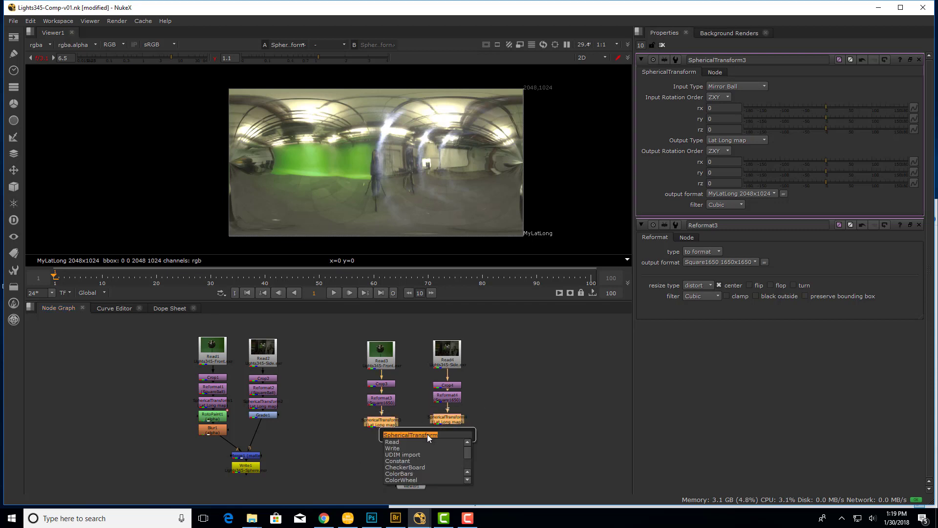
pyautogui.write('Mer')
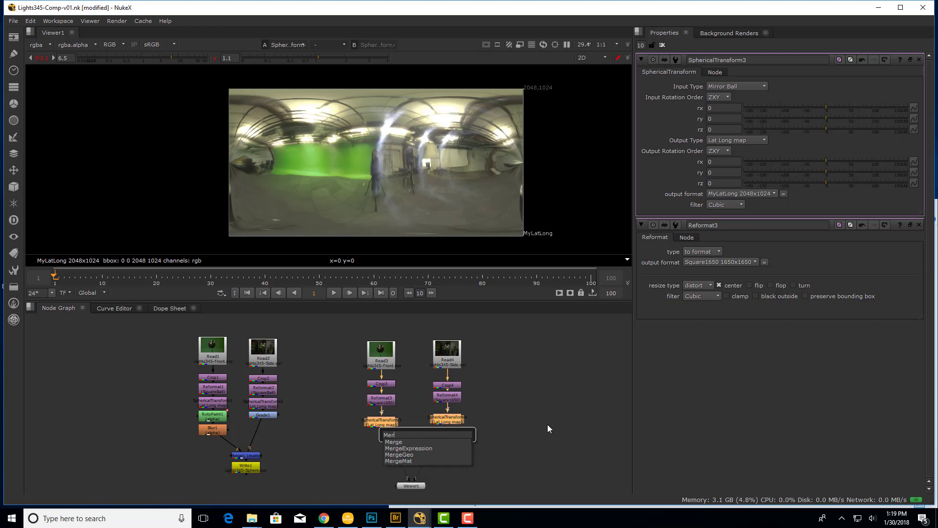
pyautogui.click(528, 438)
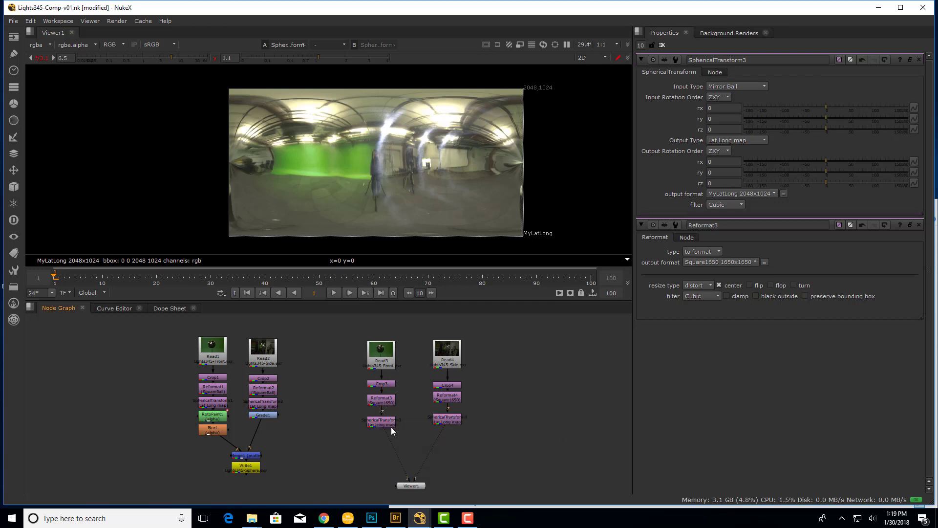
pyautogui.moveTo(339, 445); pyautogui.dragTo(488, 409)
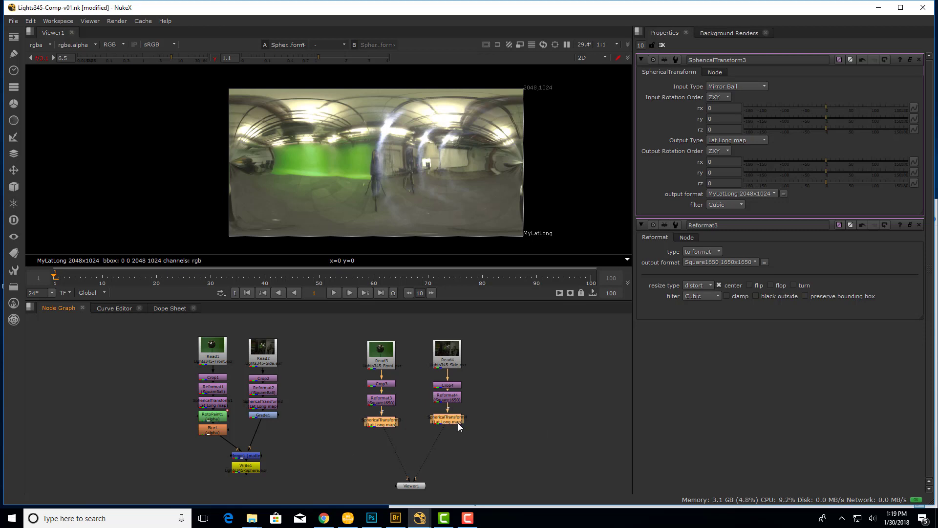
pyautogui.press('m')
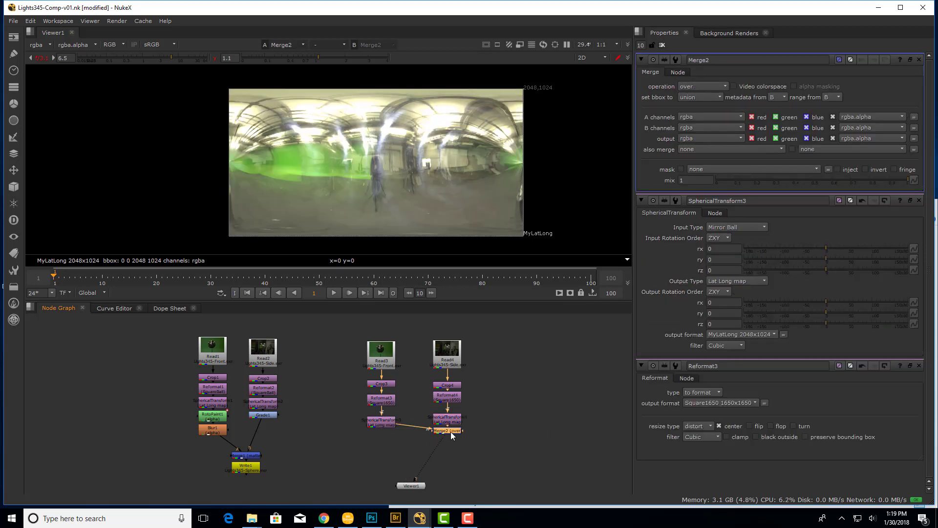
pyautogui.moveTo(450, 432); pyautogui.dragTo(422, 455)
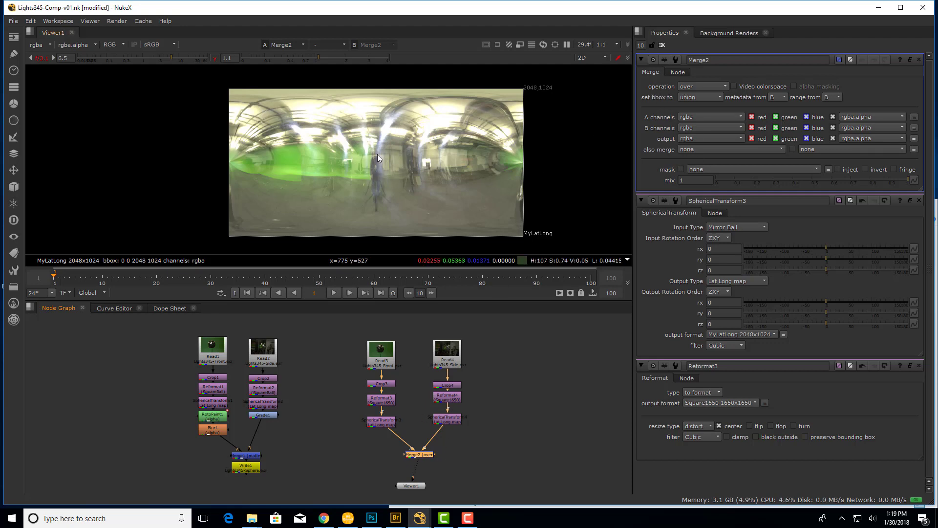
# Switch Merge2's operation from over to average and nudge the node slightly left.
pyautogui.click(686, 87)
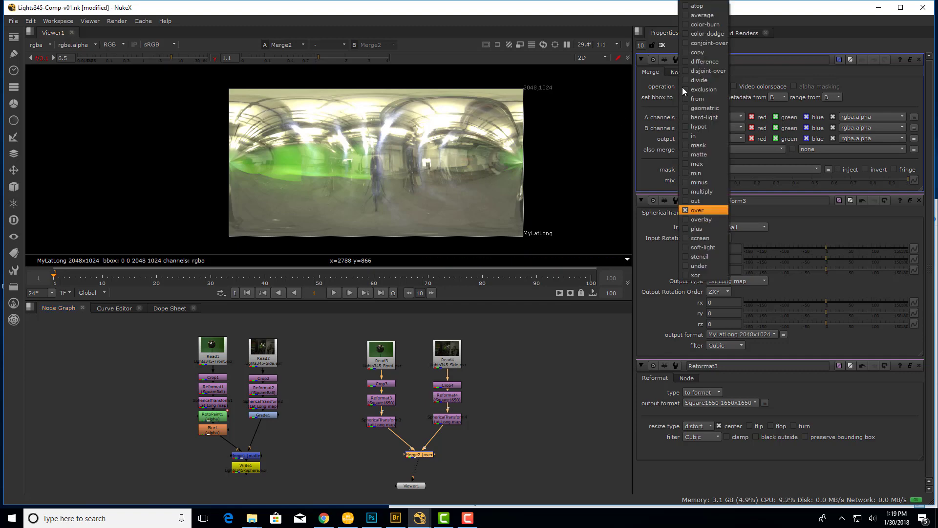
pyautogui.click(695, 16)
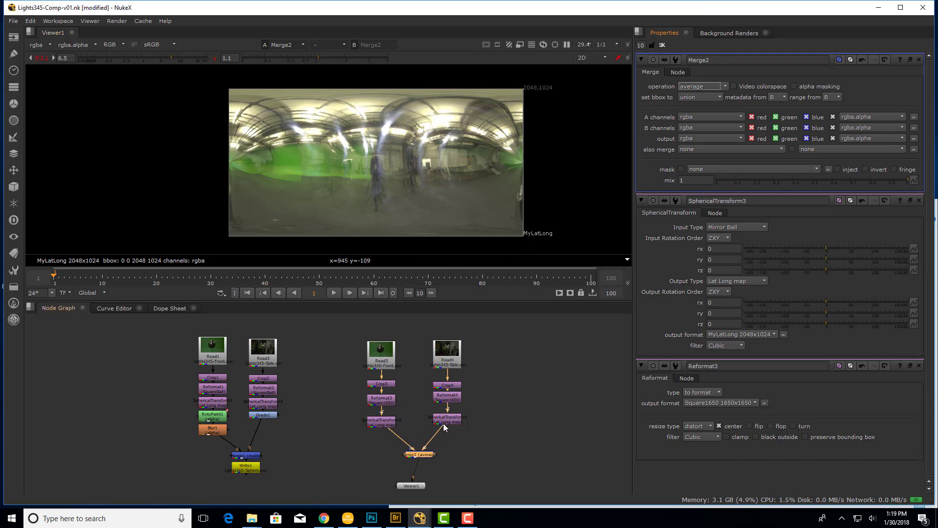
pyautogui.moveTo(420, 458); pyautogui.dragTo(408, 461)
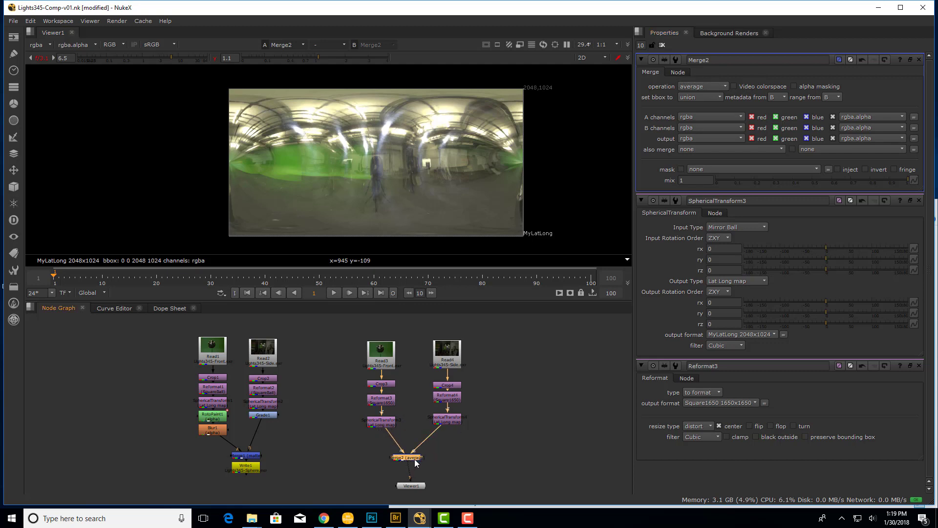
pyautogui.scroll(6, 408, 456)
pyautogui.scroll(2, 402, 450)
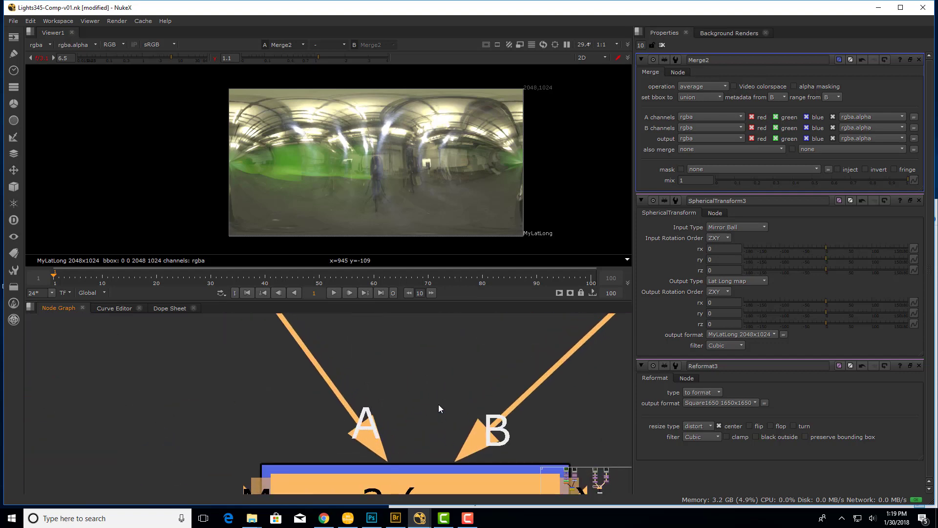
# Set SphericalTransform4's output Y rotation (ry) to -90.
pyautogui.scroll(-8, 438, 414)
pyautogui.click(499, 374)
pyautogui.doubleClick(500, 374)
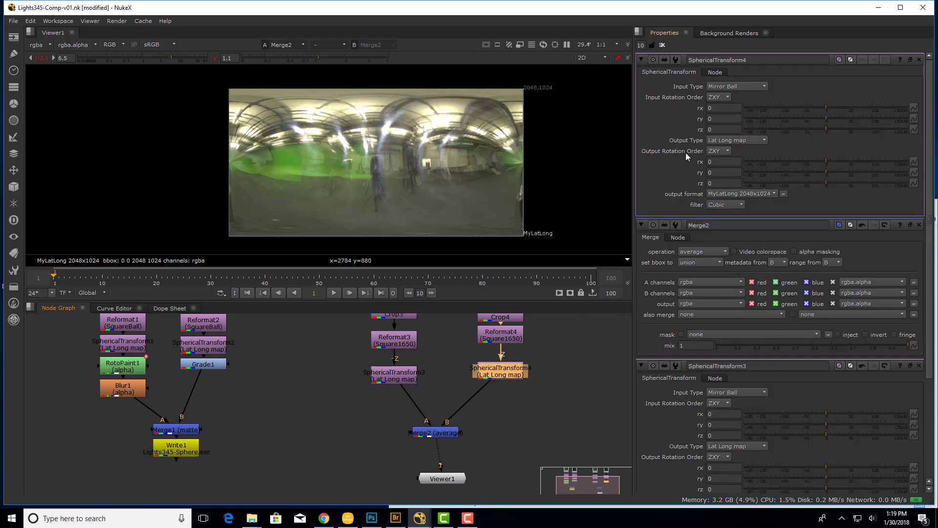
pyautogui.click(717, 173)
pyautogui.write('-90')
pyautogui.press('Return')
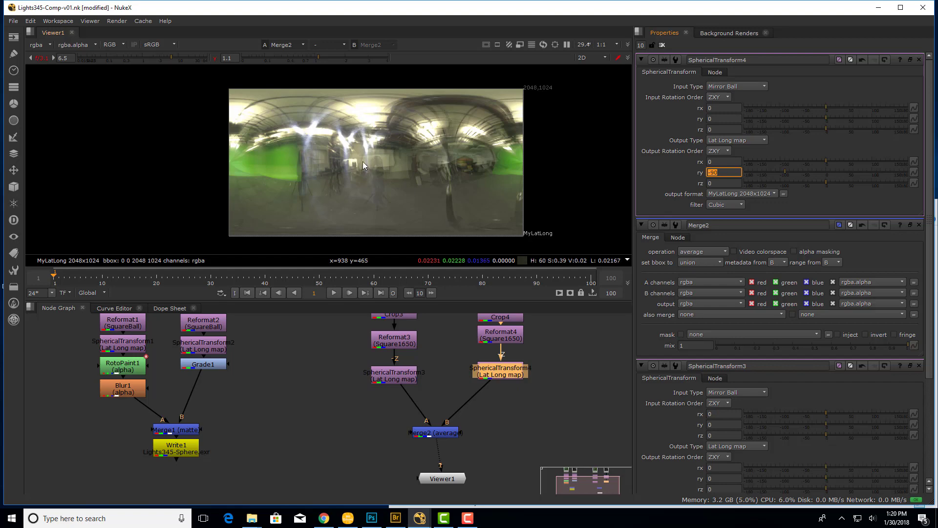
pyautogui.scroll(2, 372, 162)
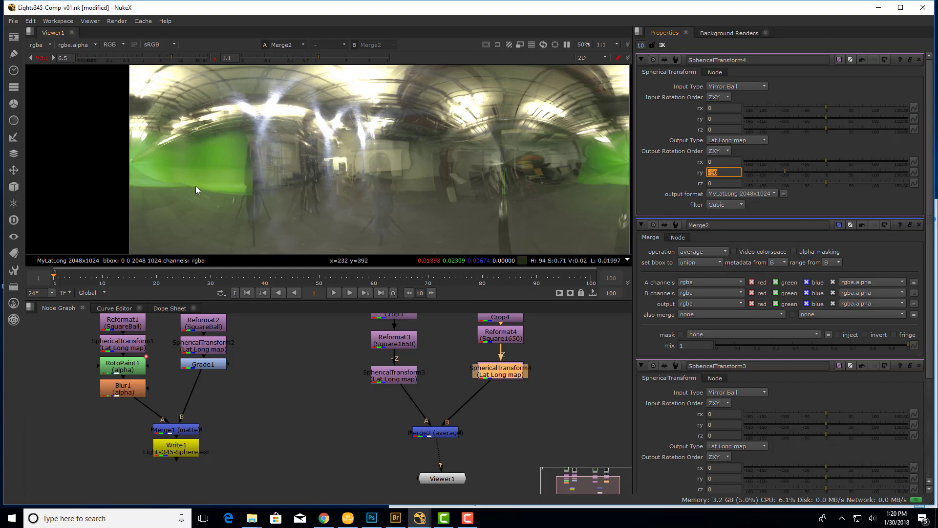
pyautogui.scroll(-1, 362, 201)
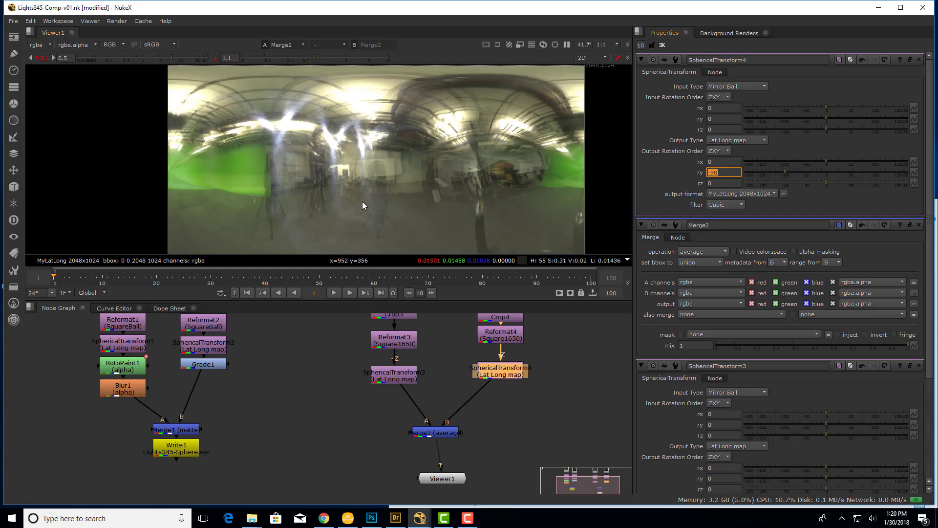
# Nudge SphericalTransform4's output ry from -90 down to -96 with the arrow keys.
pyautogui.click(710, 172)
pyautogui.press('Up')
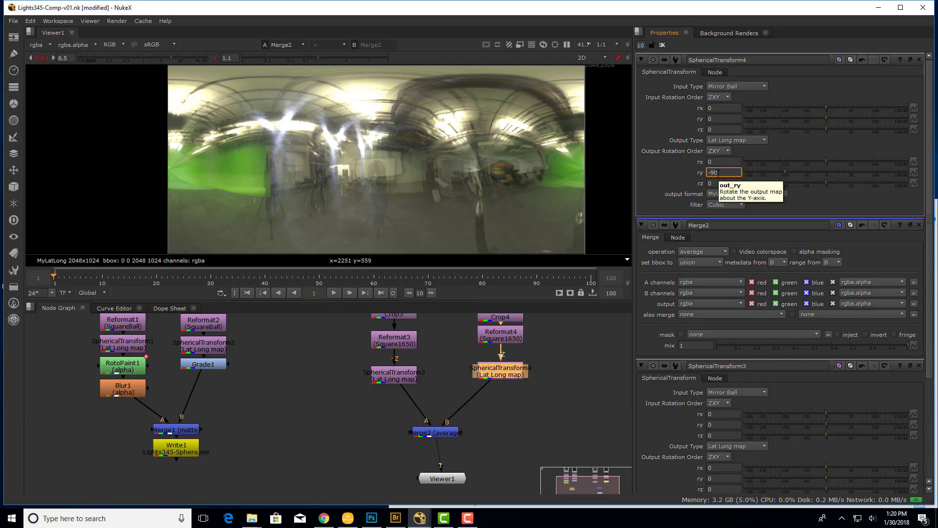
pyautogui.press('Down')
pyautogui.press('Down')
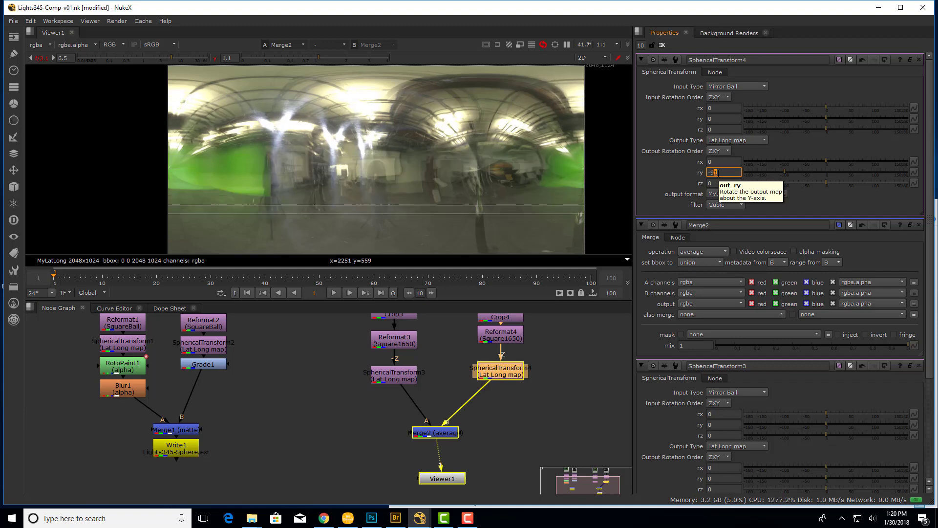
pyautogui.press('Down')
pyautogui.press('Down')
pyautogui.press('Down')
pyautogui.press('Down')
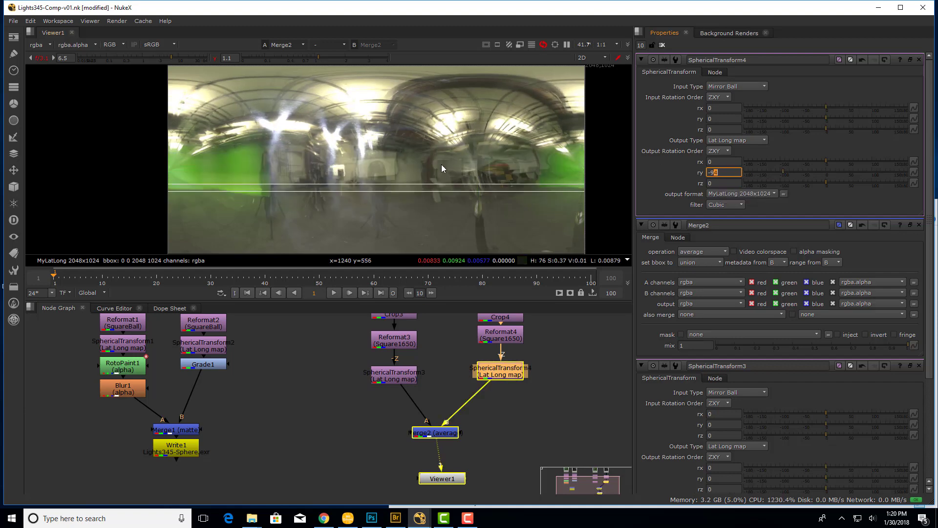
pyautogui.scroll(3, 390, 172)
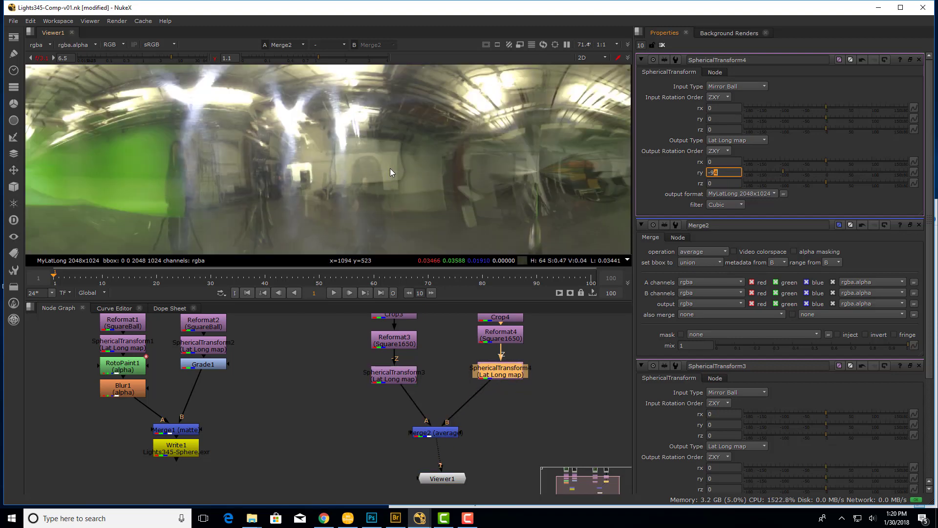
pyautogui.press('Down')
pyautogui.press('Down')
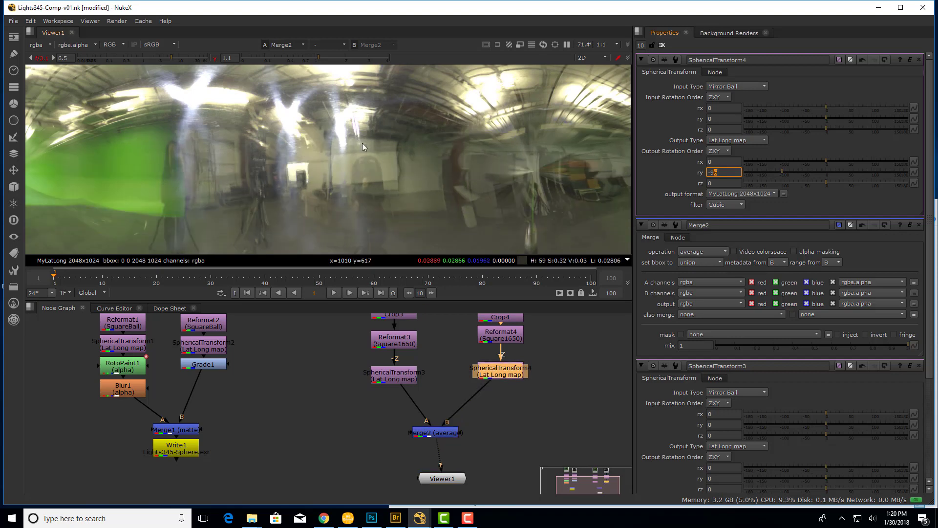
# Step SphericalTransform4's output X rotation up through 1, 2 and 3 to 4.
pyautogui.click(714, 161)
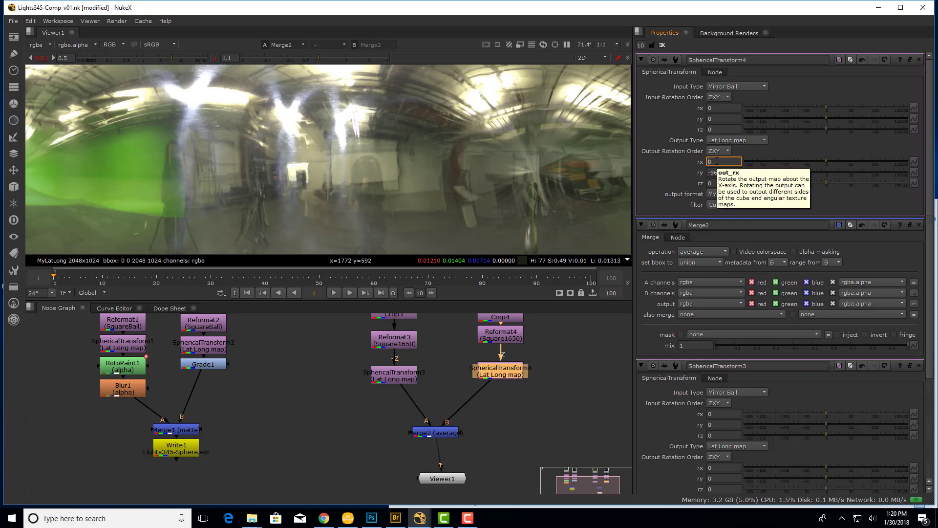
pyautogui.write('1')
pyautogui.press('Return')
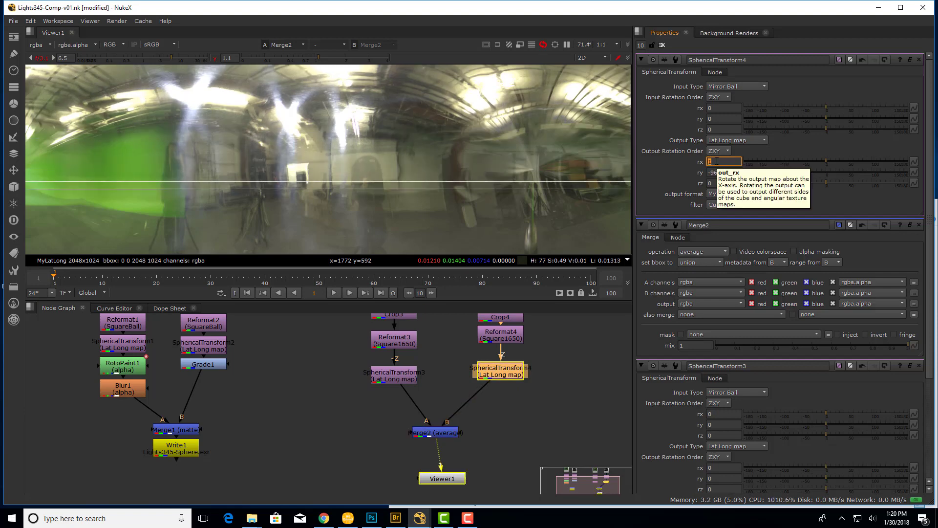
pyautogui.write('2')
pyautogui.press('Return')
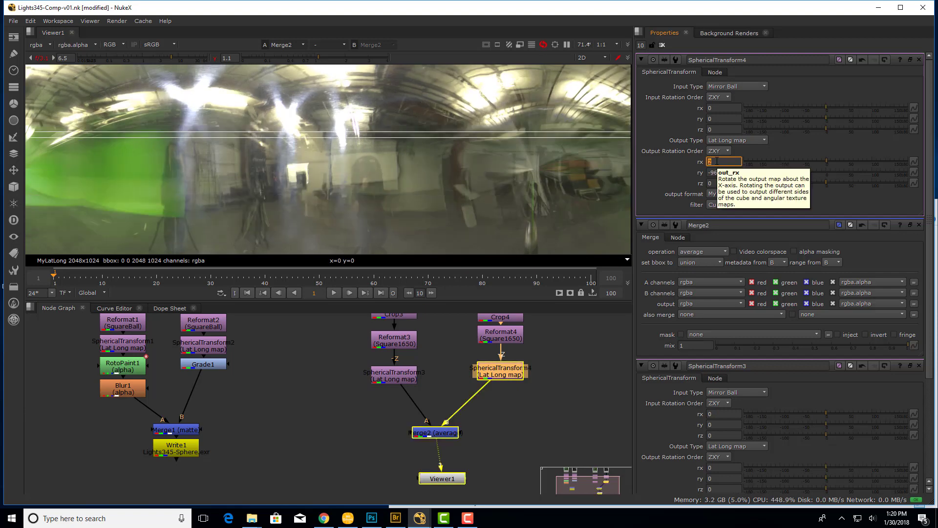
pyautogui.write('3')
pyautogui.press('Return')
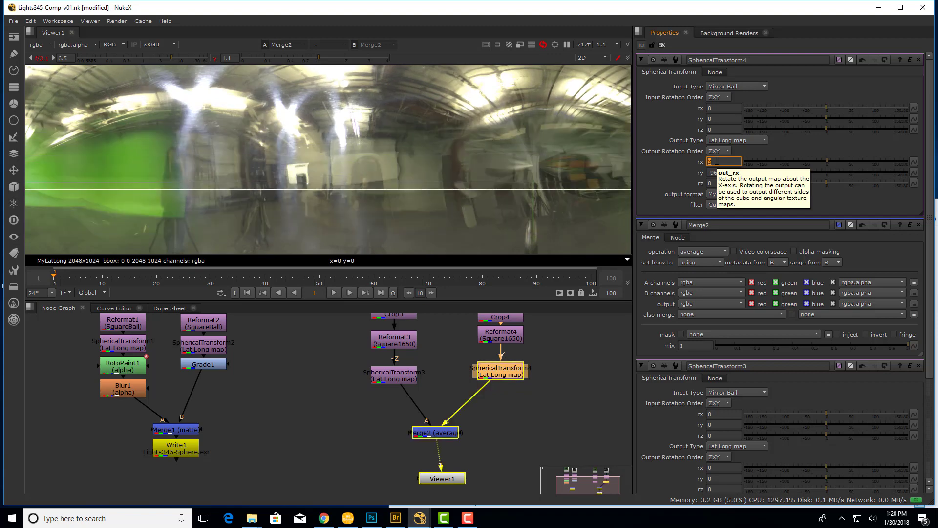
pyautogui.write('4')
pyautogui.press('Return')
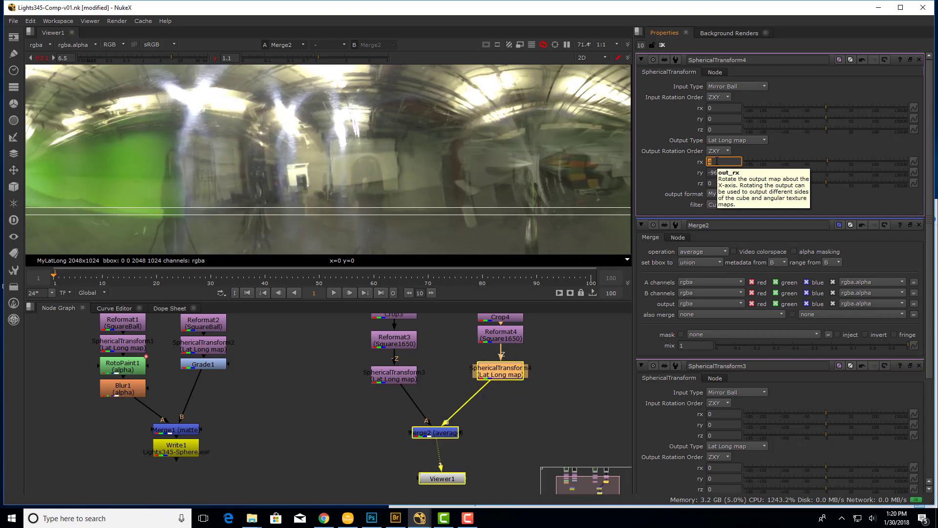
# Raise the output Z rotation through 2, 4 and 5 to 7.
pyautogui.press('Tab')
pyautogui.press('Tab')
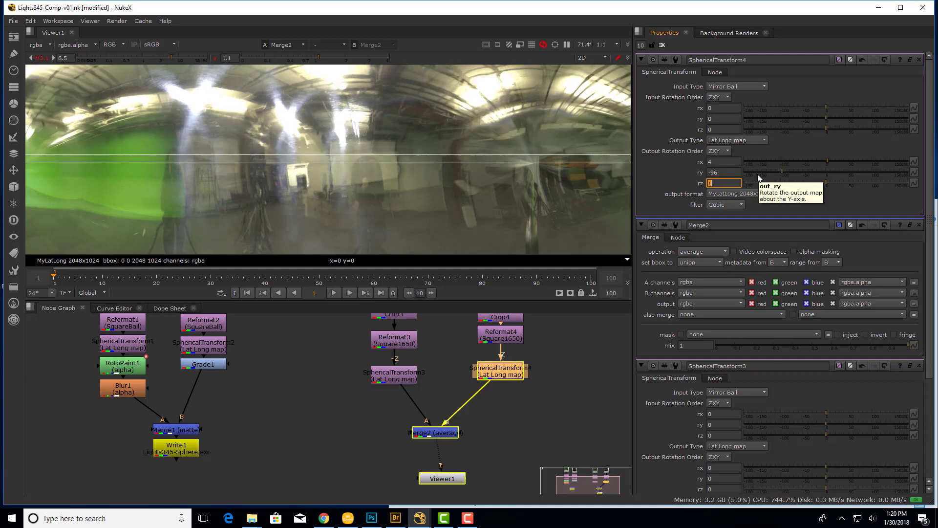
pyautogui.write('2')
pyautogui.press('Return')
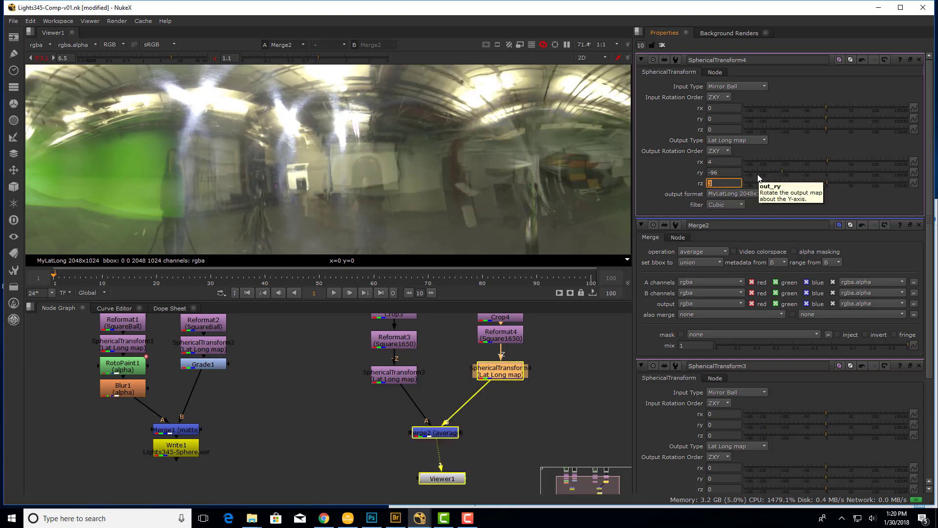
pyautogui.write('4')
pyautogui.press('Return')
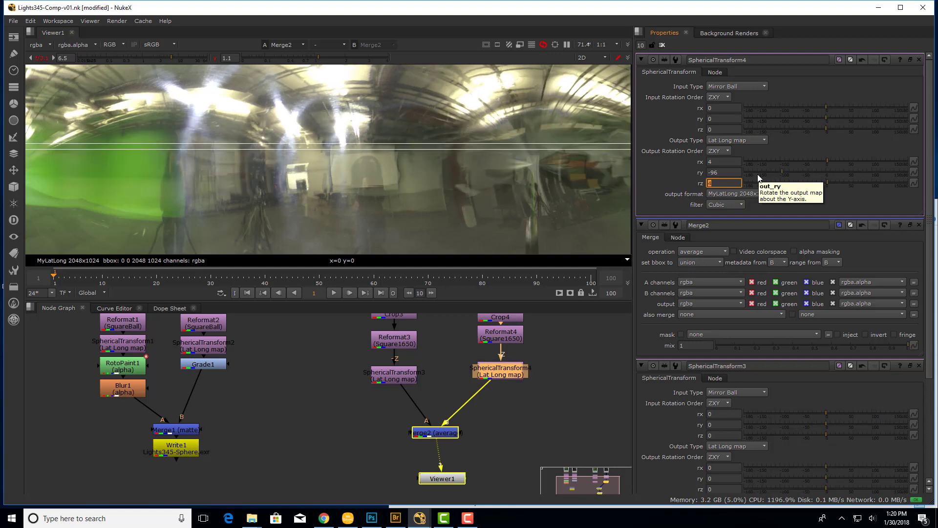
pyautogui.write('5')
pyautogui.press('Return')
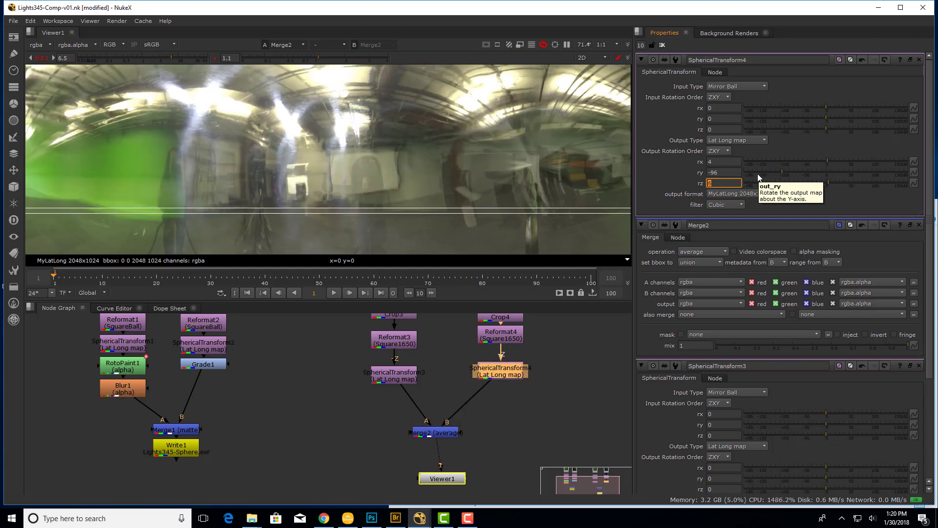
pyautogui.write('7')
pyautogui.press('Return')
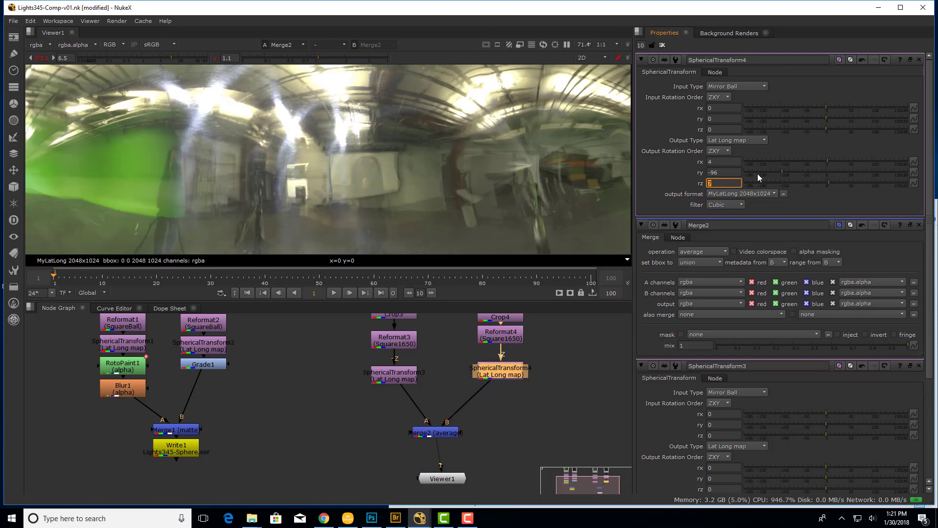
# Bring the output X rotation back down, settling it at 2.
pyautogui.doubleClick(735, 163)
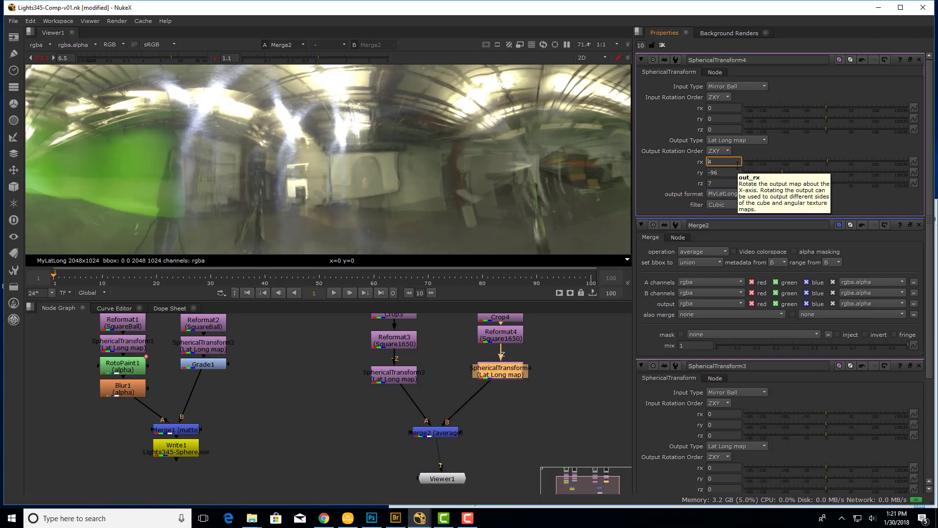
pyautogui.write('3')
pyautogui.press('Return')
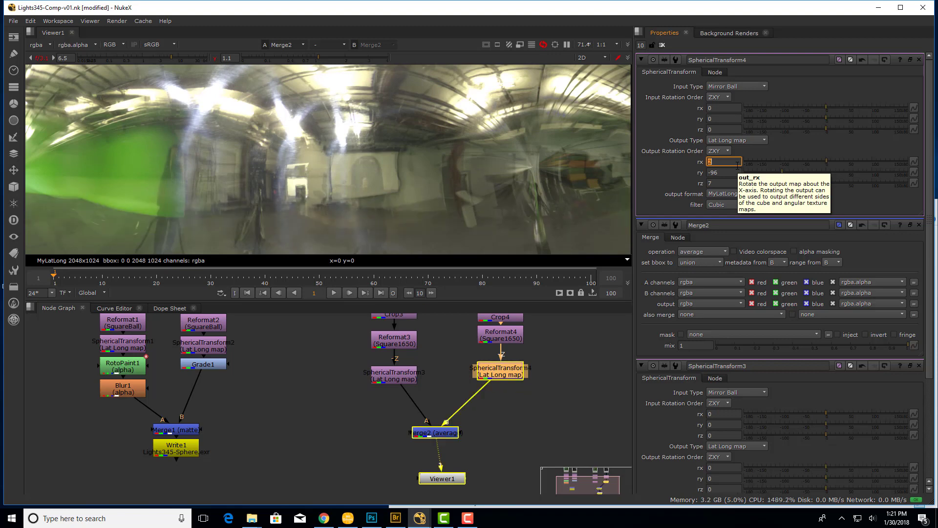
pyautogui.write('2')
pyautogui.press('Return')
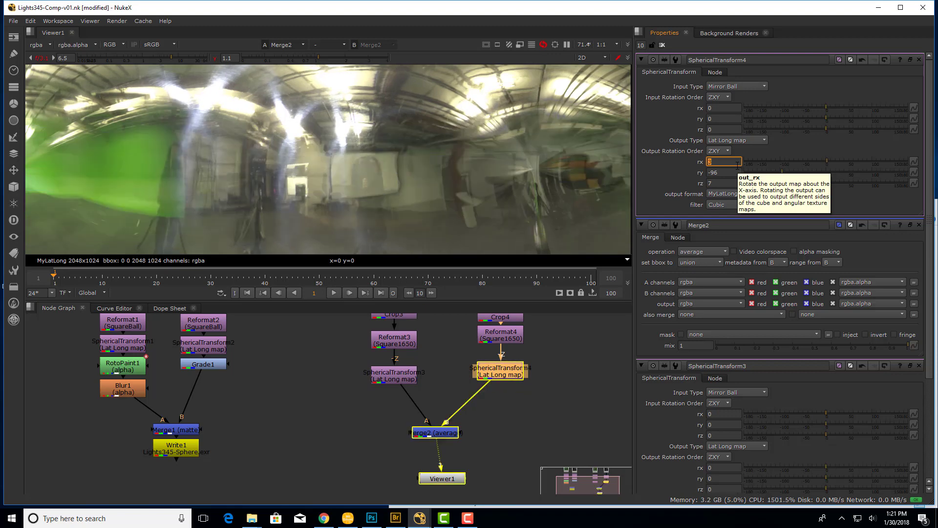
pyautogui.write('3')
pyautogui.press('Return')
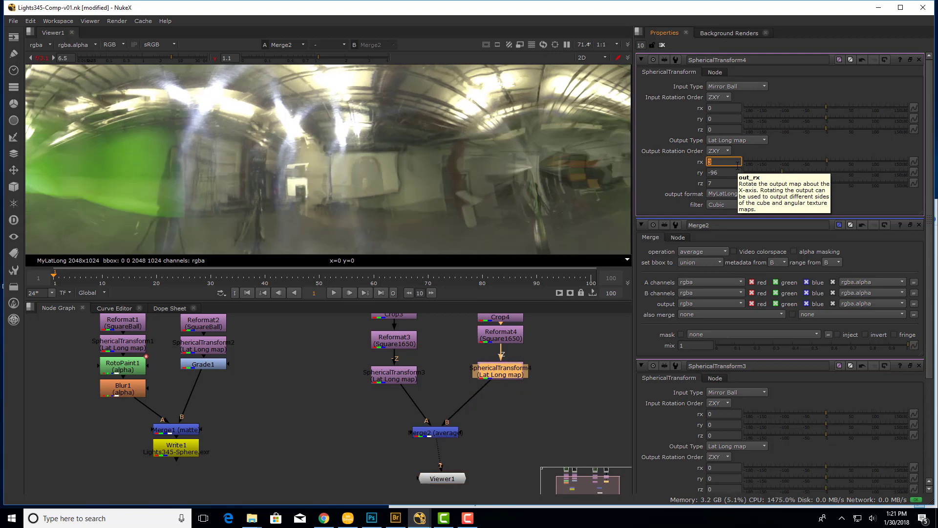
pyautogui.write('2')
pyautogui.press('Return')
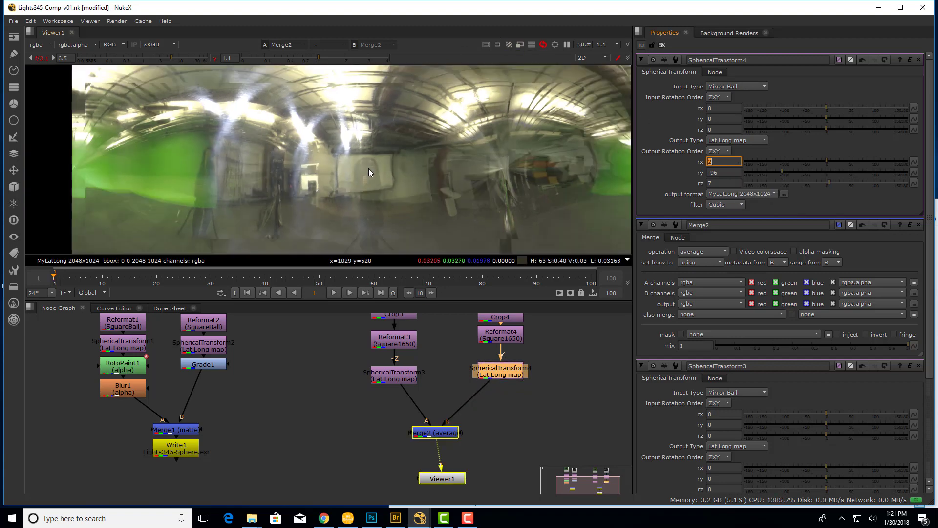
# Try the output Z rotation at 8, then return it to 7.
pyautogui.scroll(-2, 368, 168)
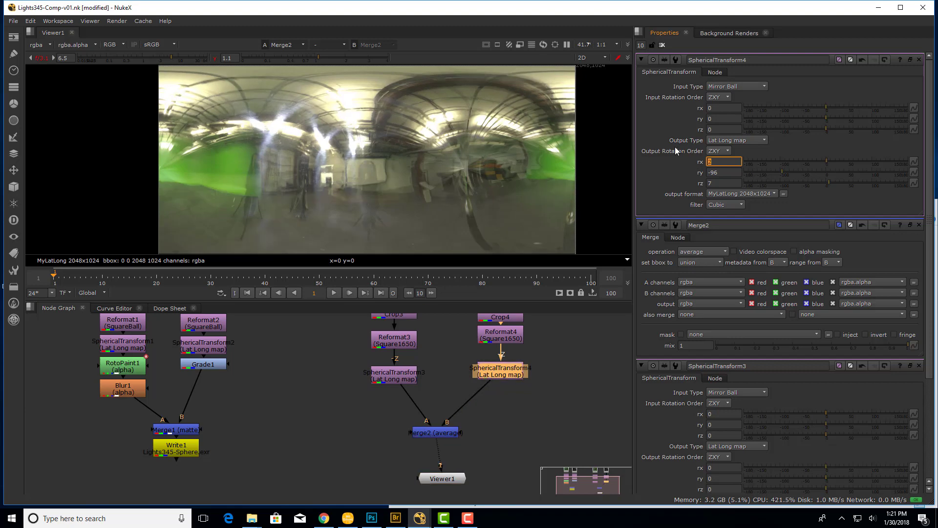
pyautogui.click(716, 183)
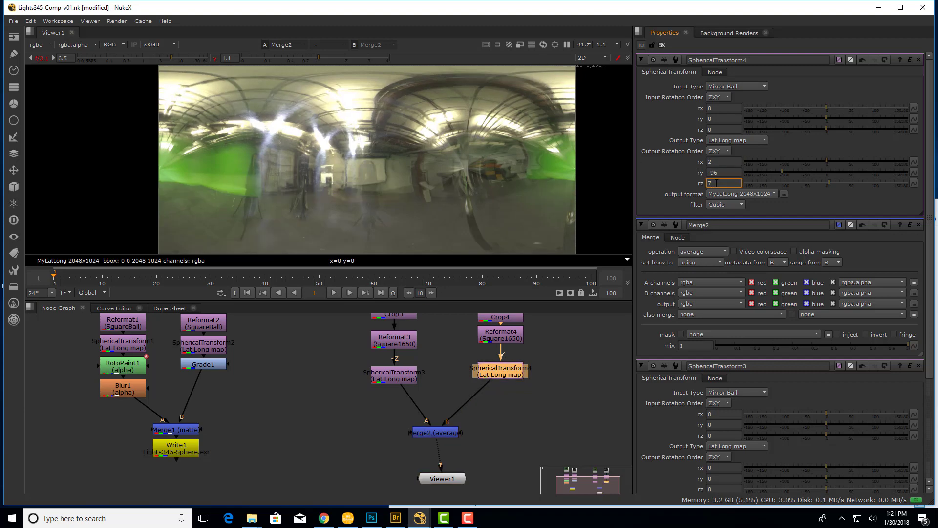
pyautogui.press('Up')
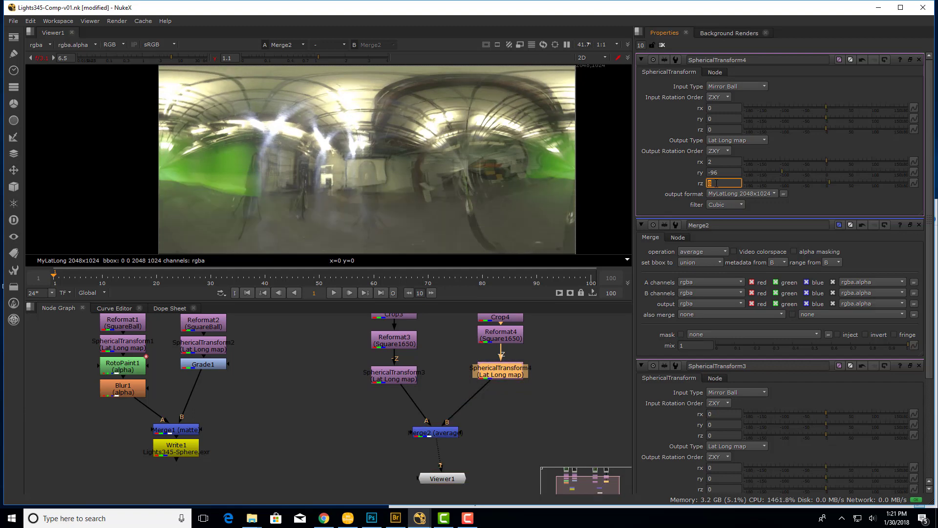
pyautogui.press('Down')
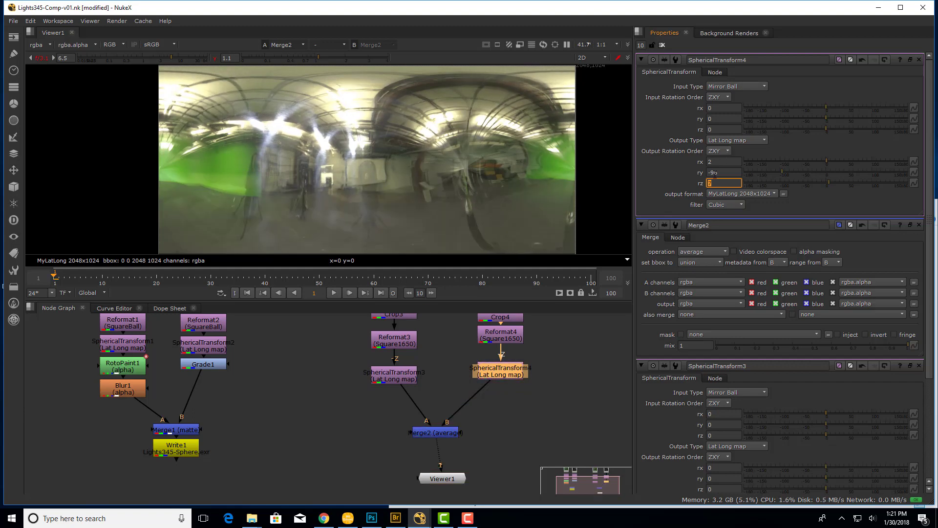
# Nudge the output Y rotation up toward -90, then back down to -97.
pyautogui.hotkey('shift', 'Tab')
pyautogui.press('Up')
pyautogui.press('Up')
pyautogui.press('Up')
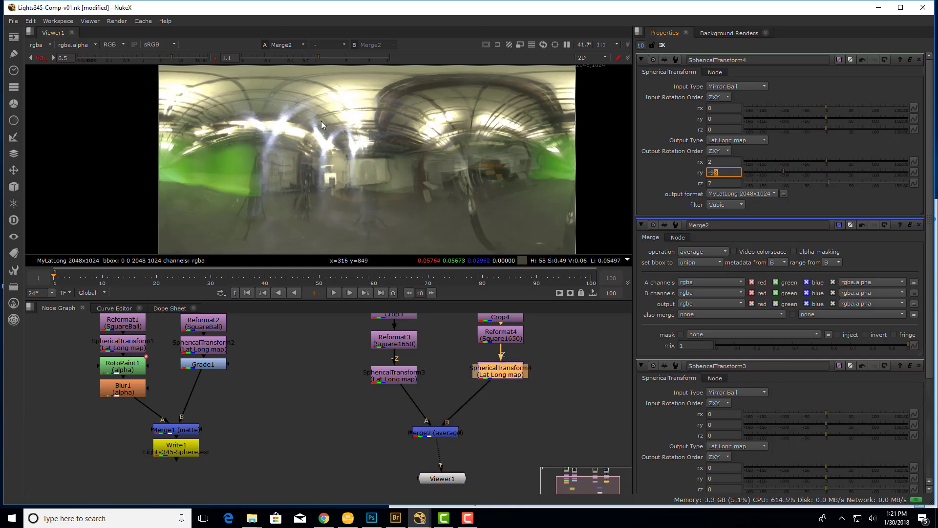
pyautogui.press('Up')
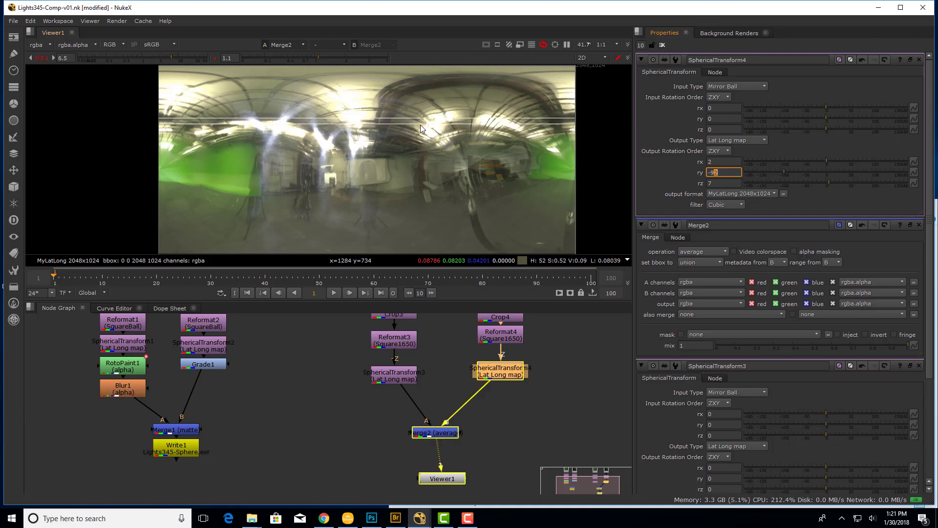
pyautogui.press('Up')
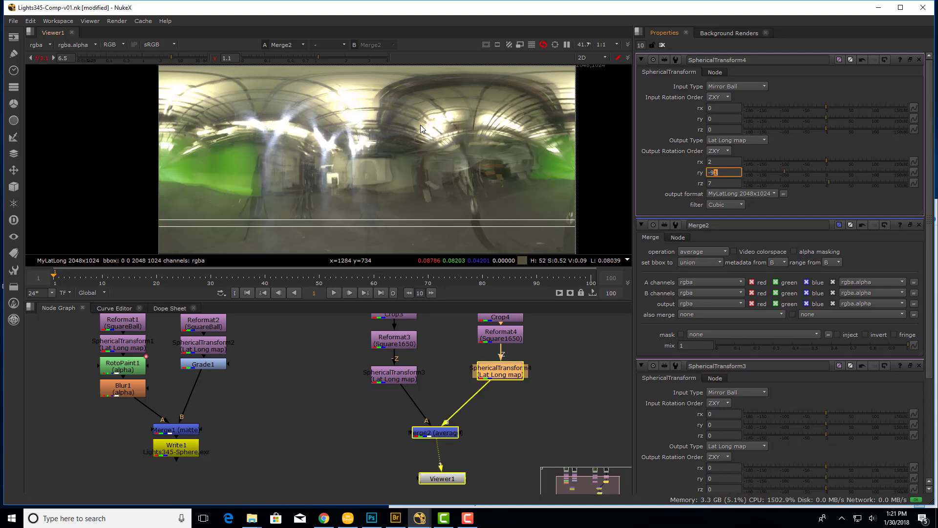
pyautogui.press('Up')
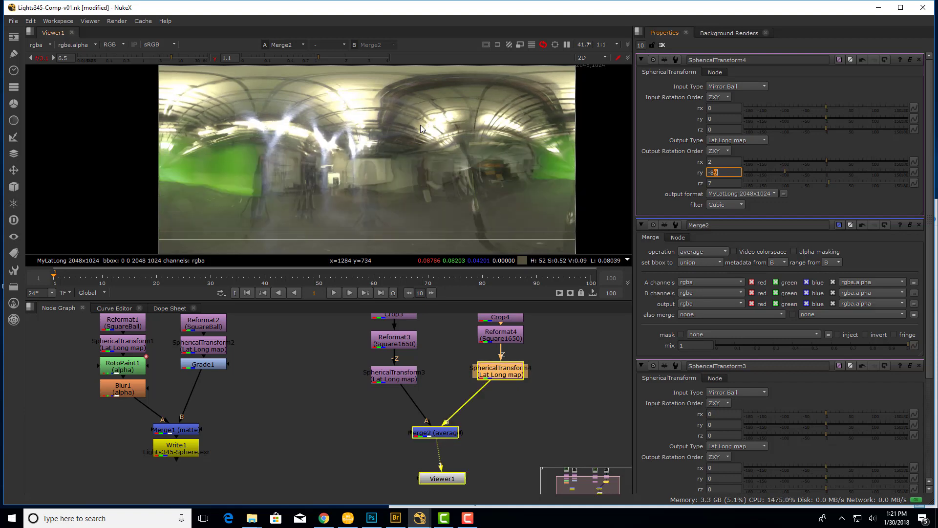
pyautogui.press('Down')
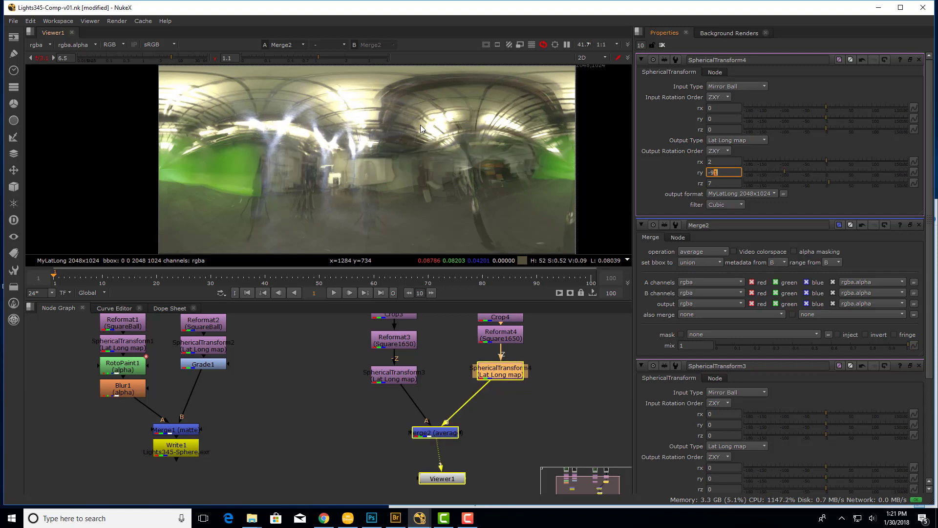
pyautogui.press('Down')
pyautogui.press('Down')
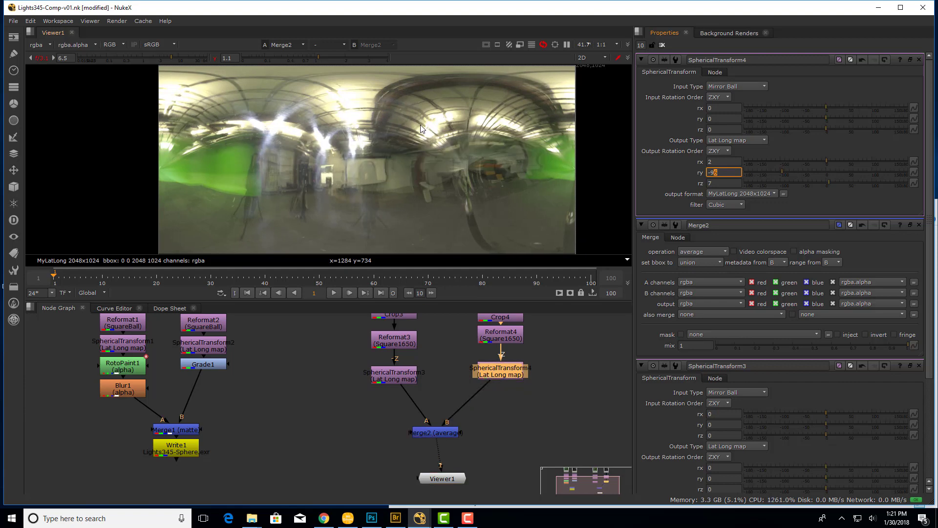
pyautogui.press('Down')
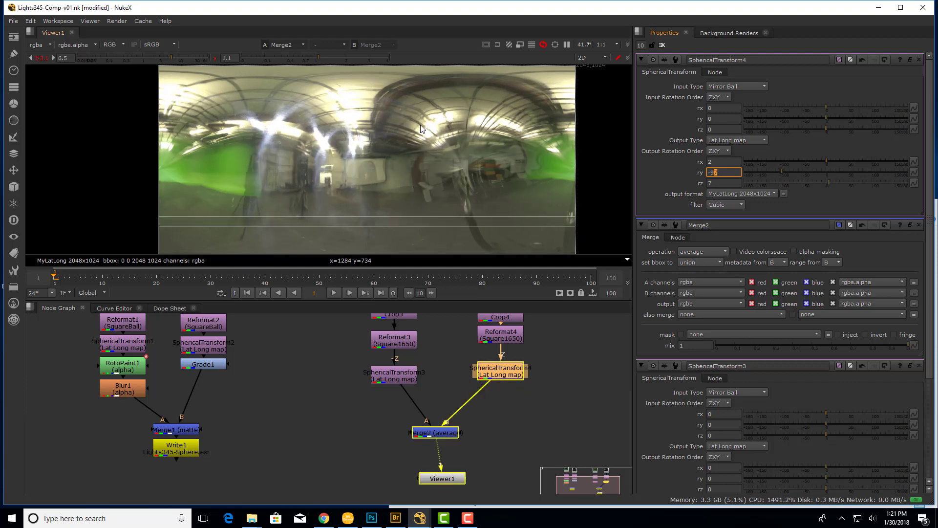
pyautogui.press('Down')
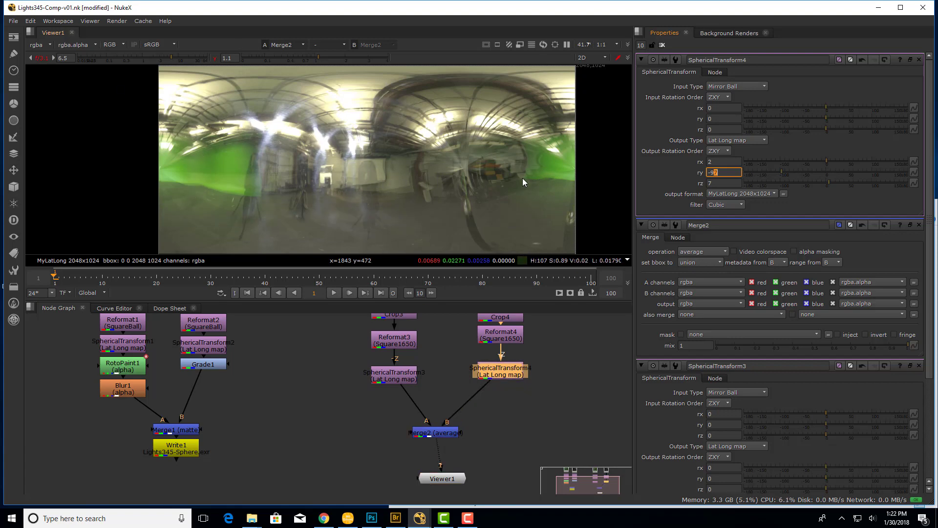
pyautogui.scroll(-1, 409, 163)
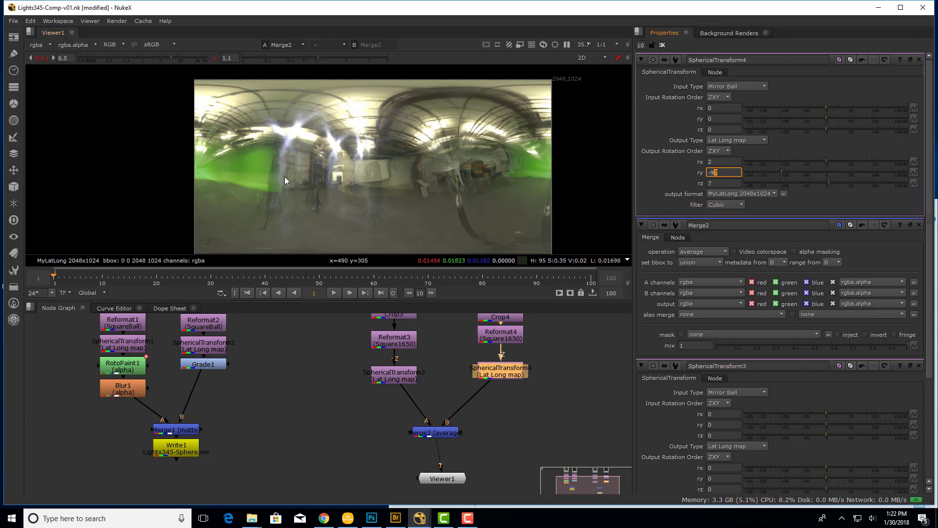
# Change Merge2's operation from average to matte.
pyautogui.click(443, 433)
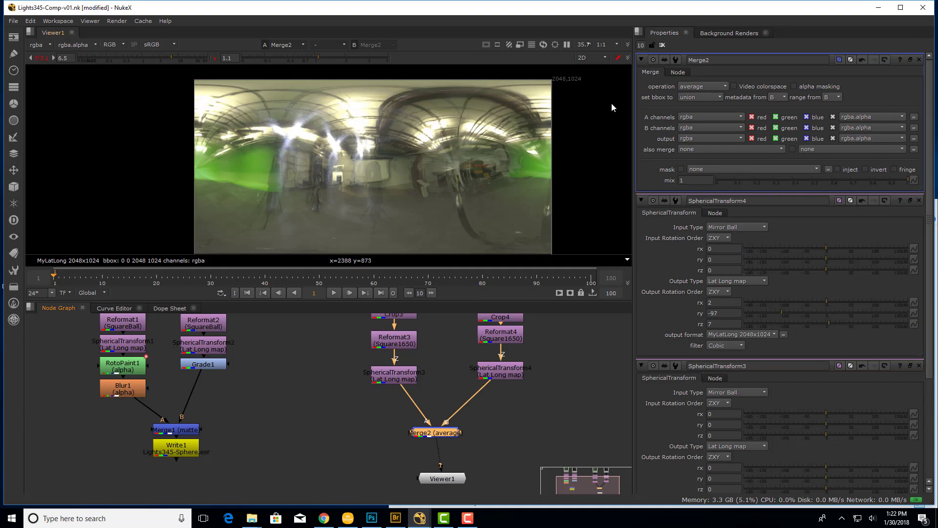
pyautogui.click(683, 88)
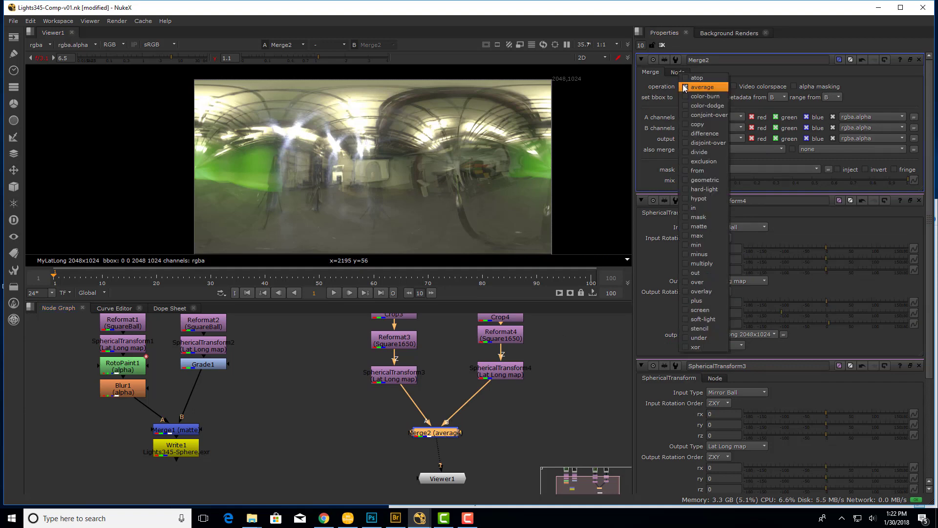
pyautogui.click(444, 435)
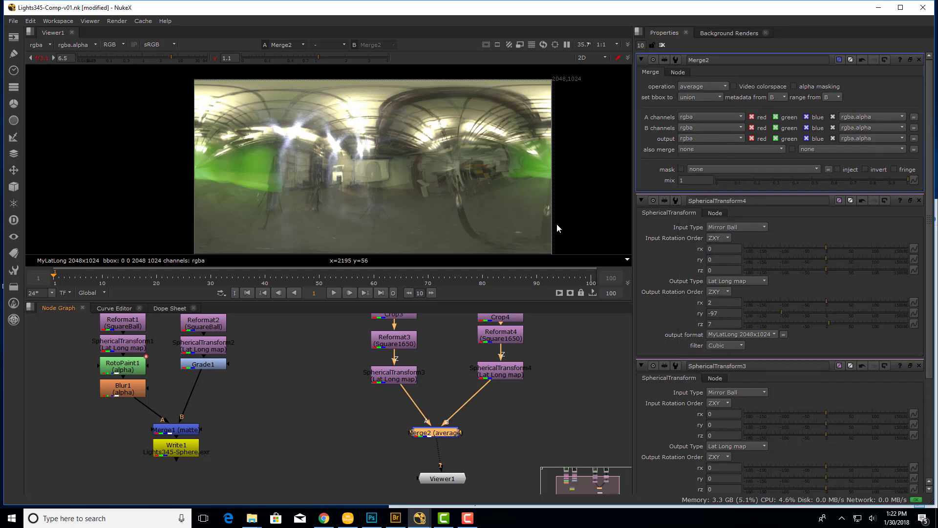
pyautogui.click(684, 86)
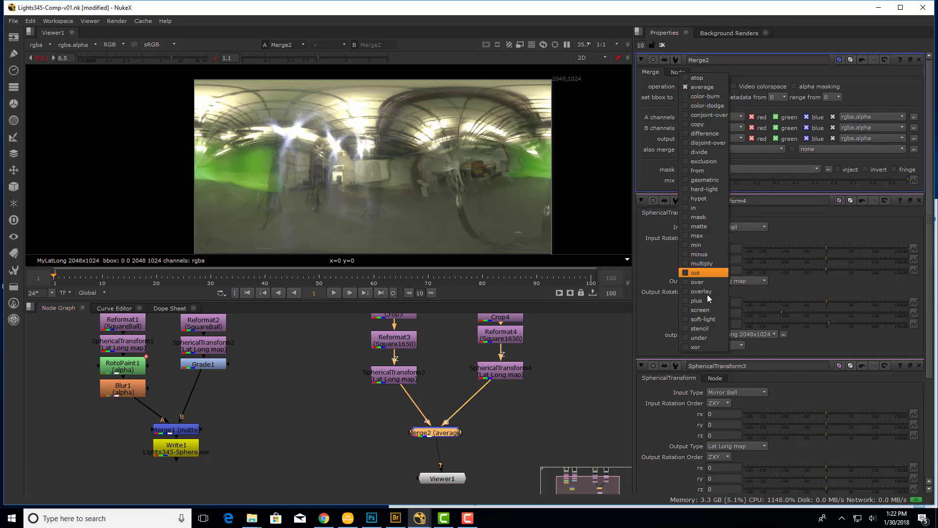
pyautogui.click(704, 228)
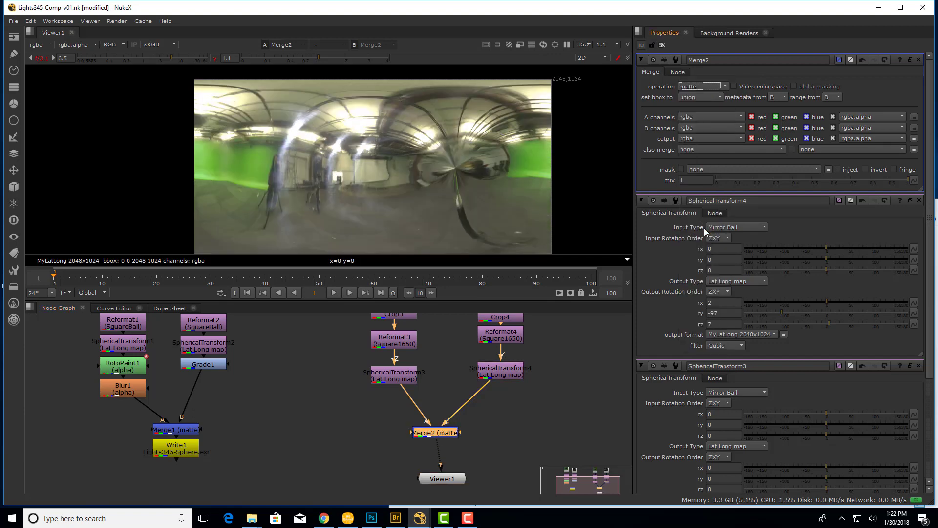
pyautogui.click(400, 380)
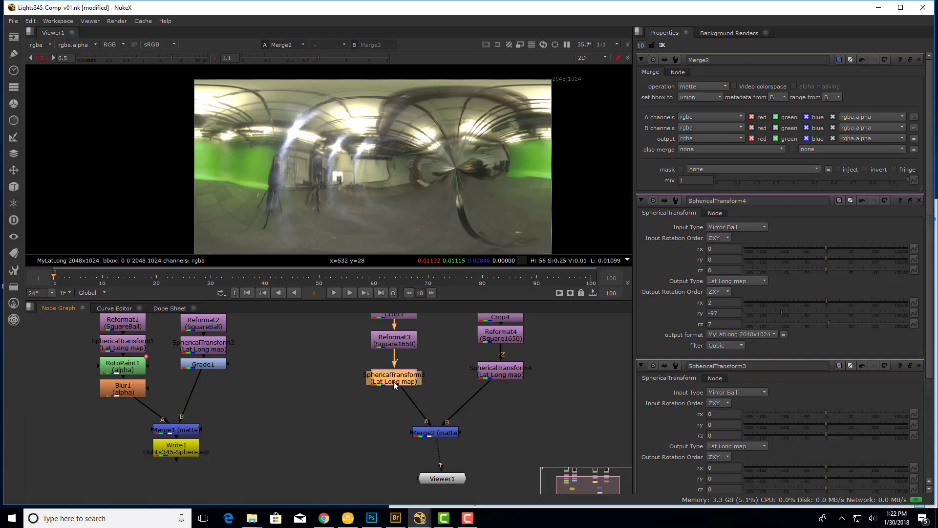
# Add a RotoPaint2 node below SphericalTransform3 and set its output to alpha only.
pyautogui.press('Tab')
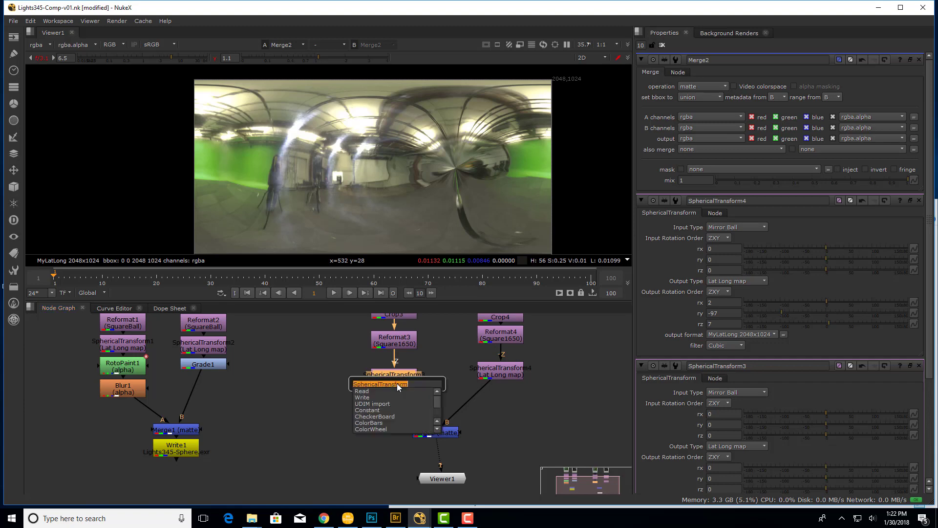
pyautogui.write('Rot')
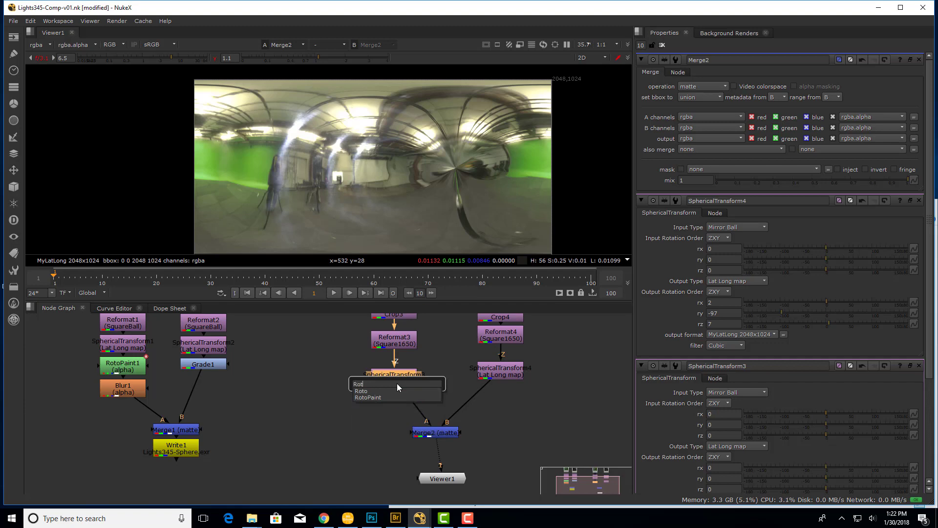
pyautogui.press('Down')
pyautogui.press('Down')
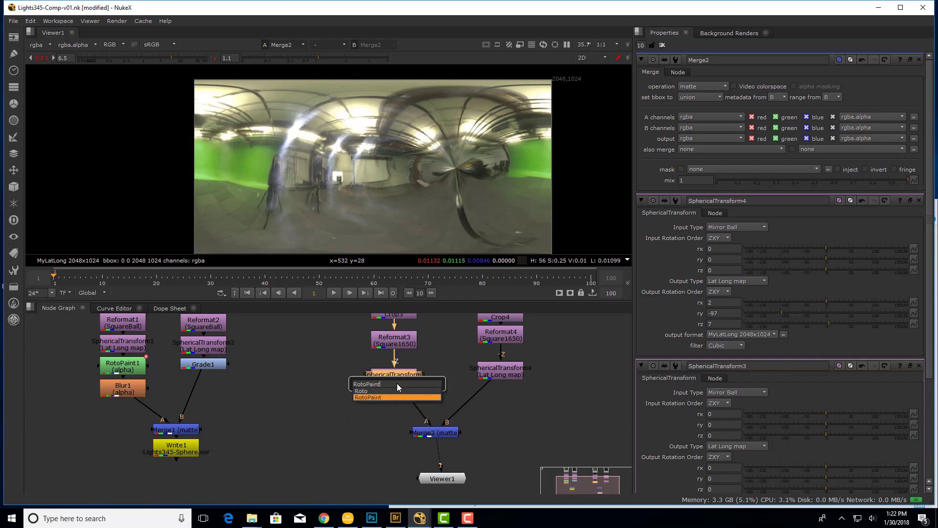
pyautogui.press('Return')
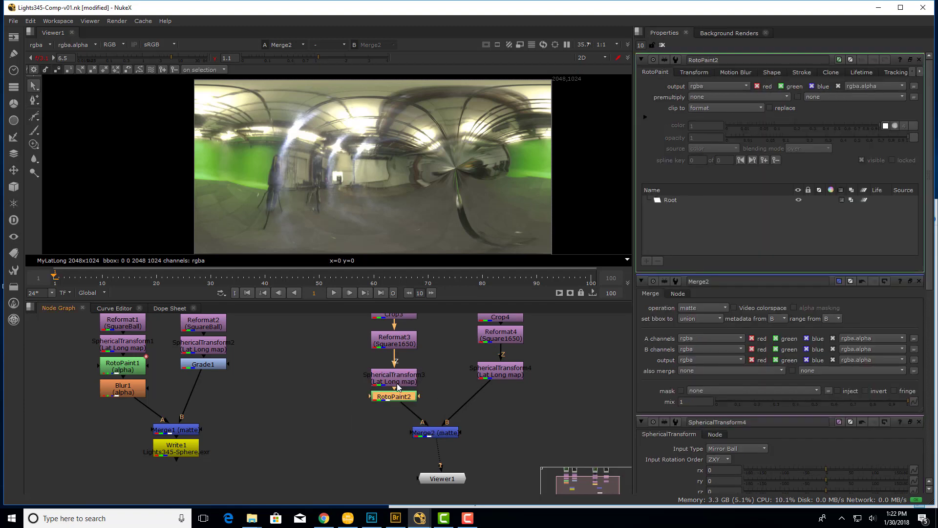
pyautogui.moveTo(402, 398); pyautogui.dragTo(399, 409)
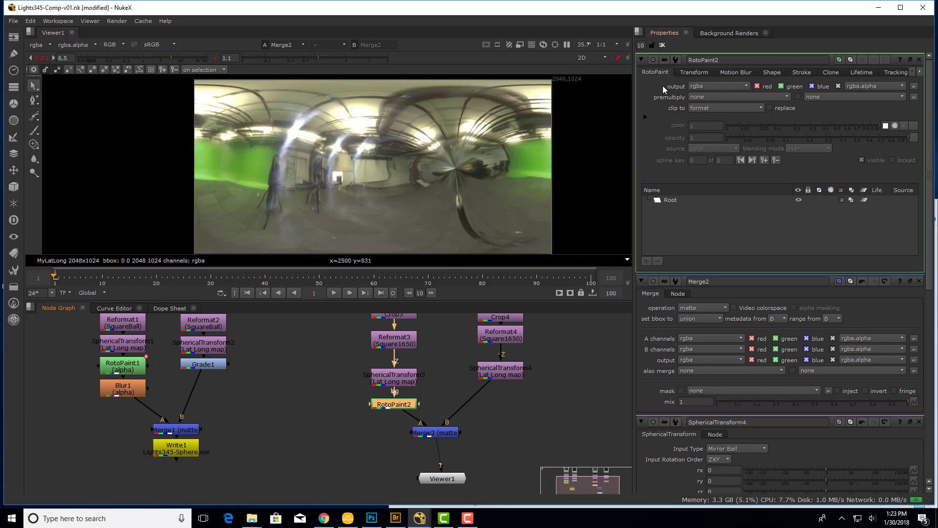
pyautogui.click(692, 85)
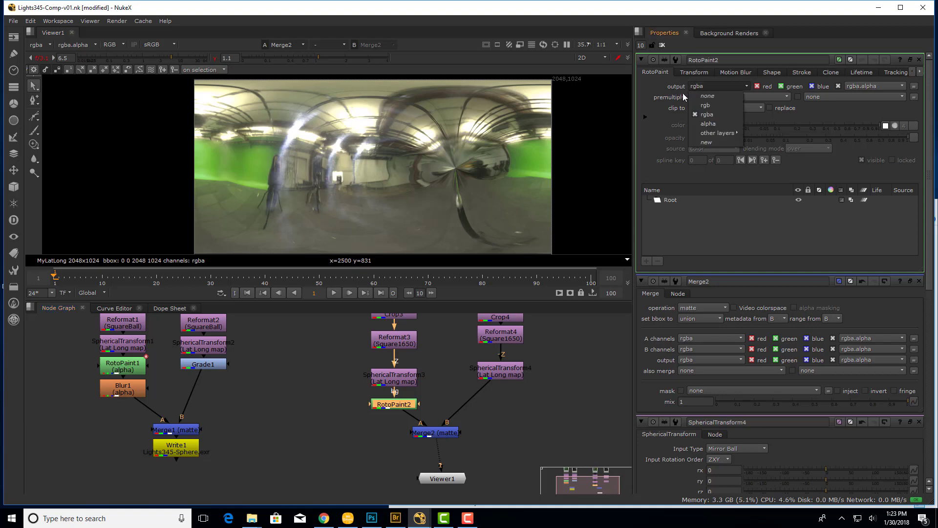
pyautogui.click(710, 123)
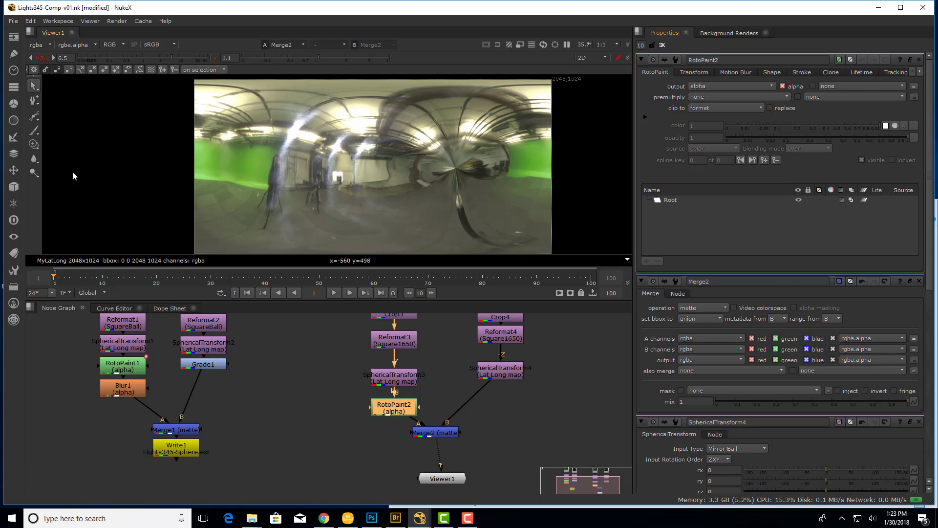
# Select the RotoPaint brush tool with a brush size of 250.
pyautogui.click(33, 131)
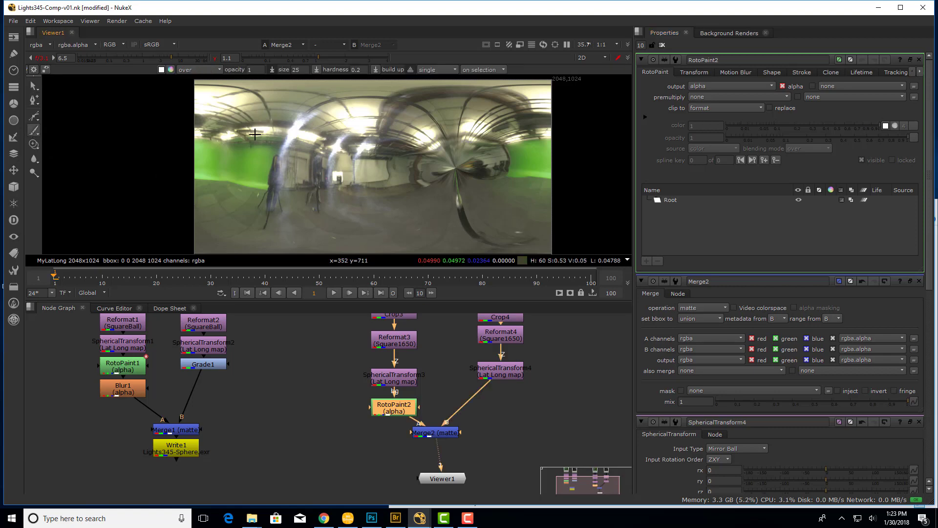
pyautogui.click(296, 69)
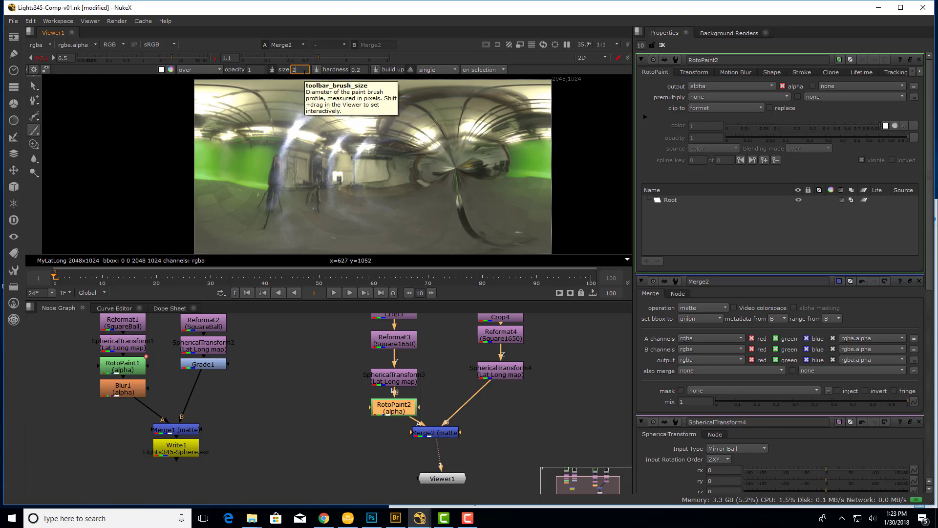
pyautogui.press('Tab')
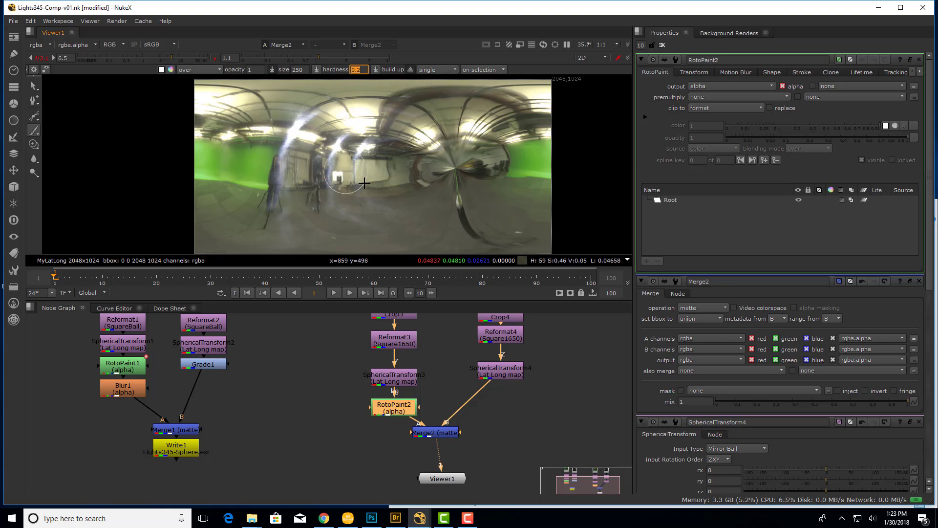
# Reset viewer gain and gamma to 1, brighten the gain, and open the paint colour picker.
pyautogui.click(41, 58)
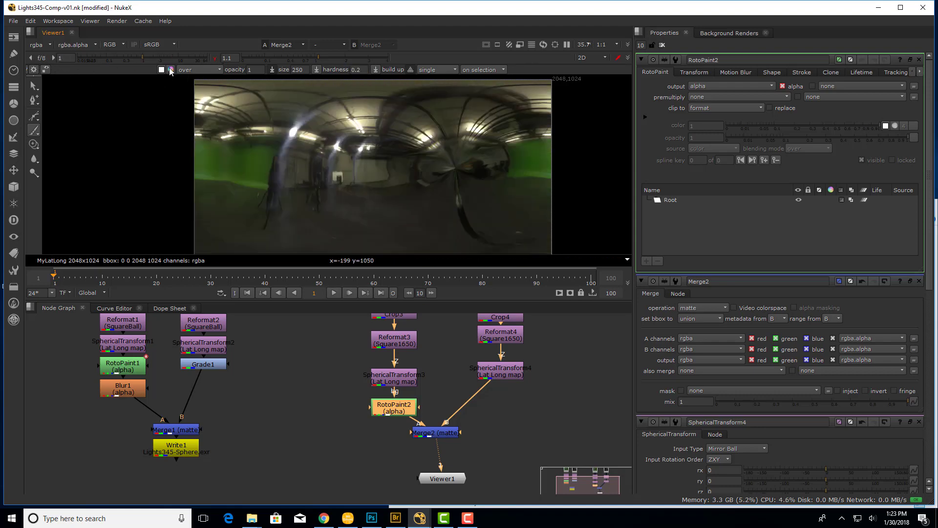
pyautogui.click(213, 59)
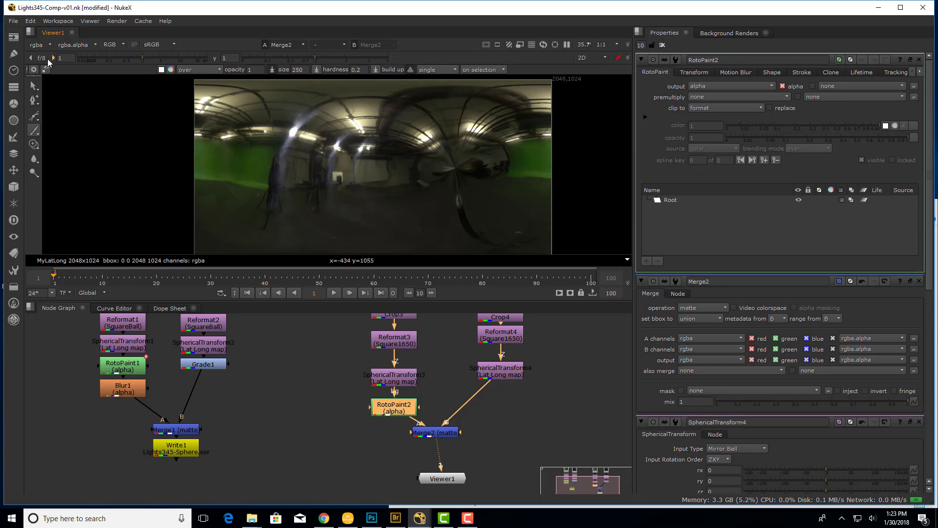
pyautogui.moveTo(142, 56); pyautogui.dragTo(170, 61)
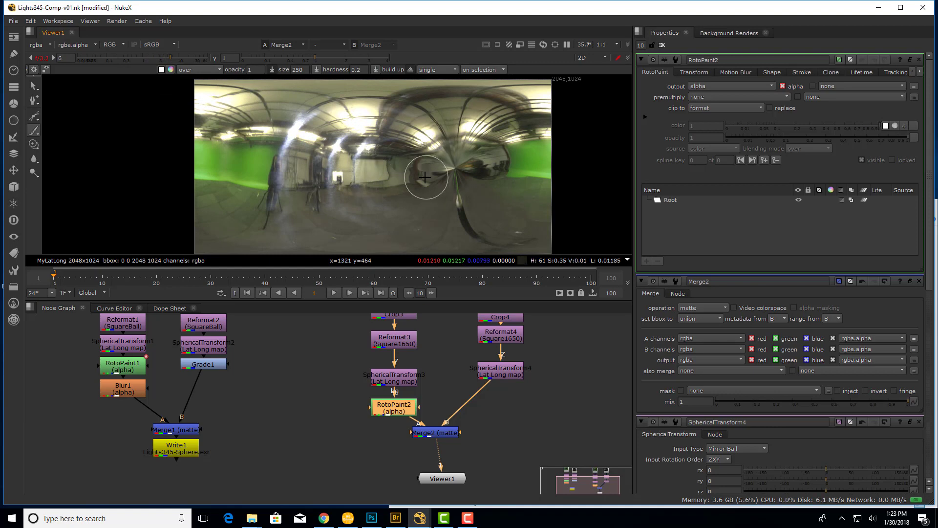
pyautogui.click(170, 70)
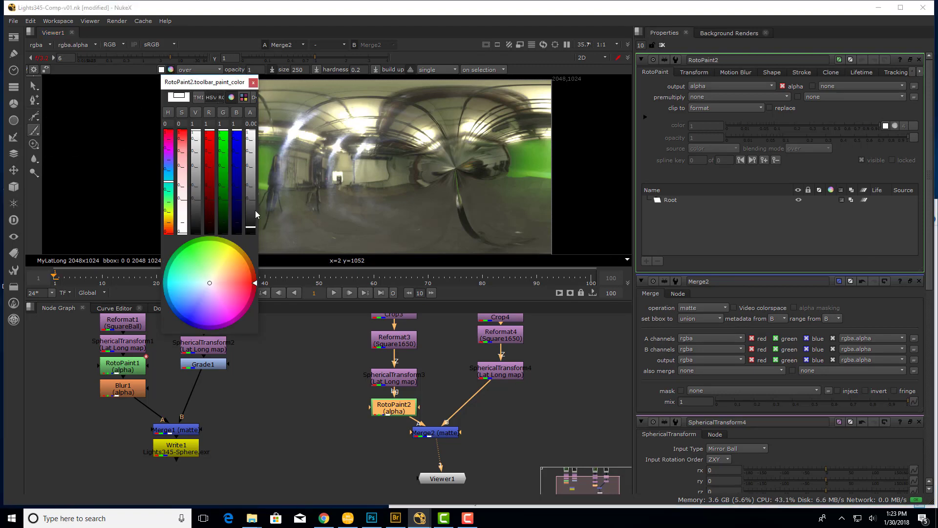
# Paint alpha brush strokes over the image's middle and the standing figure.
pyautogui.click(253, 82)
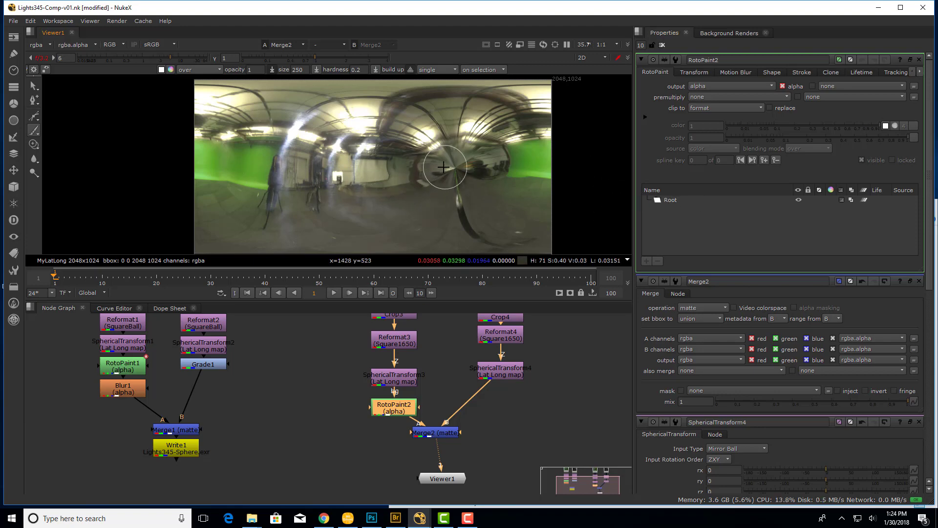
pyautogui.moveTo(443, 167)
pyautogui.mouseDown()
pyautogui.moveTo(419, 163)
pyautogui.moveTo(444, 148)
pyautogui.moveTo(473, 149)
pyautogui.moveTo(464, 223)
pyautogui.moveTo(486, 249)
pyautogui.moveTo(505, 245)
pyautogui.moveTo(464, 232)
pyautogui.moveTo(453, 173)
pyautogui.moveTo(449, 201)
pyautogui.moveTo(450, 171)
pyautogui.moveTo(434, 164)
pyautogui.moveTo(459, 143)
pyautogui.moveTo(488, 145)
pyautogui.moveTo(437, 161)
pyautogui.moveTo(428, 215)
pyautogui.moveTo(437, 243)
pyautogui.moveTo(447, 250)
pyautogui.moveTo(449, 229)
pyautogui.moveTo(469, 215)
pyautogui.moveTo(482, 231)
pyautogui.mouseUp()
pyautogui.moveTo(277, 215)
pyautogui.mouseDown()
pyautogui.moveTo(265, 181)
pyautogui.moveTo(277, 161)
pyautogui.moveTo(277, 192)
pyautogui.moveTo(253, 207)
pyautogui.moveTo(259, 225)
pyautogui.moveTo(274, 230)
pyautogui.moveTo(256, 228)
pyautogui.moveTo(291, 205)
pyautogui.moveTo(265, 171)
pyautogui.moveTo(245, 209)
pyautogui.moveTo(297, 197)
pyautogui.moveTo(257, 163)
pyautogui.moveTo(260, 224)
pyautogui.moveTo(285, 174)
pyautogui.moveTo(255, 222)
pyautogui.mouseUp()
pyautogui.moveTo(342, 218); pyautogui.dragTo(463, 201)
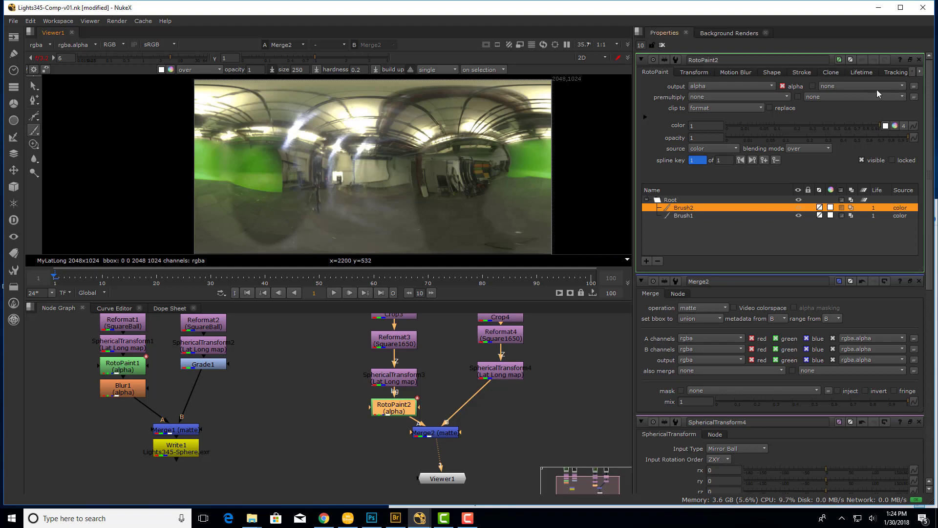
# Close the RotoPaint2 panel and add a Grade2 node after SphericalTransform4.
pyautogui.click(919, 59)
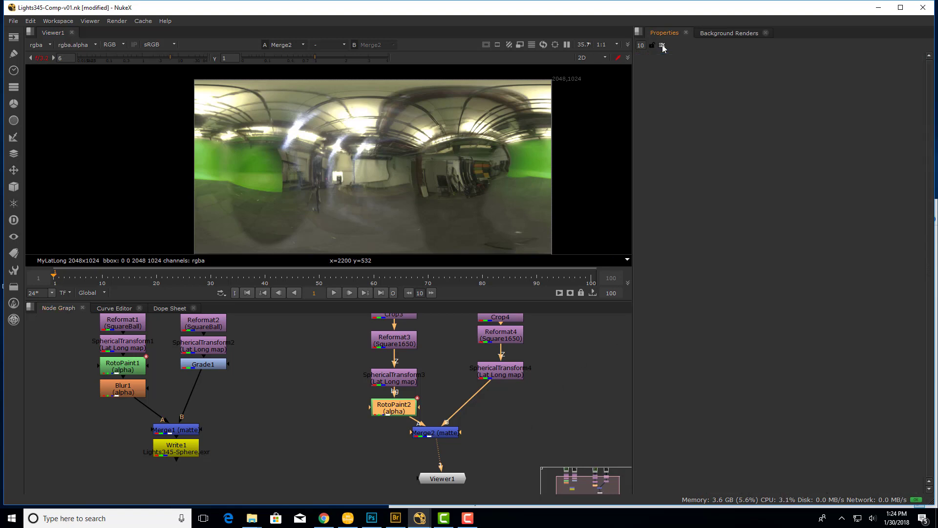
pyautogui.click(495, 374)
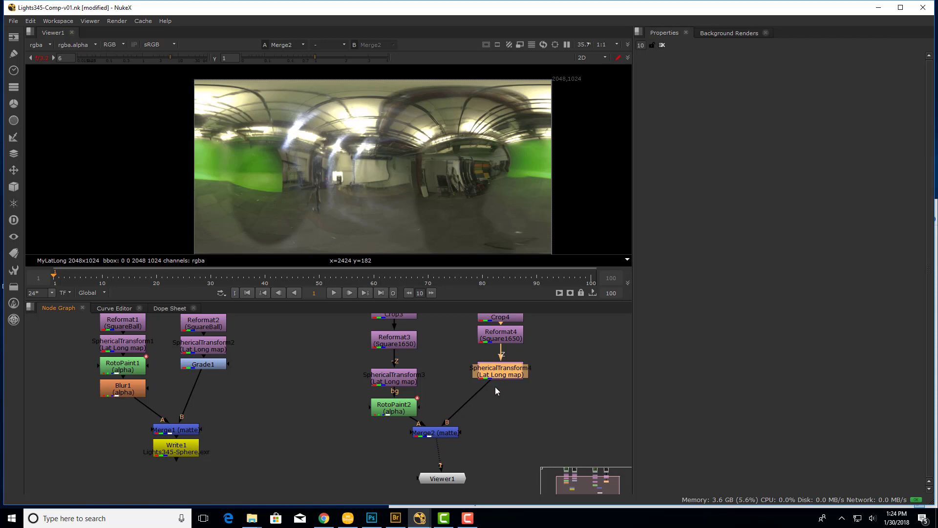
pyautogui.press('Tab')
pyautogui.write('Grade')
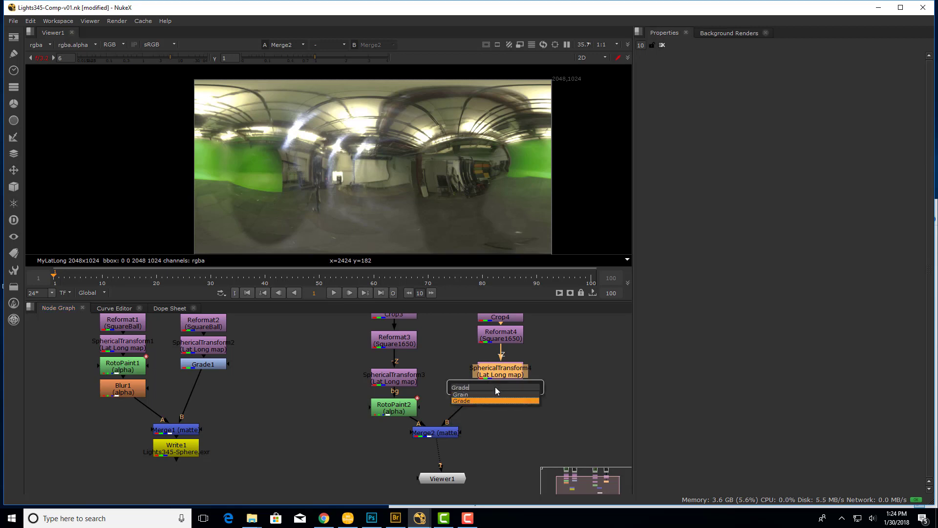
pyautogui.click(513, 429)
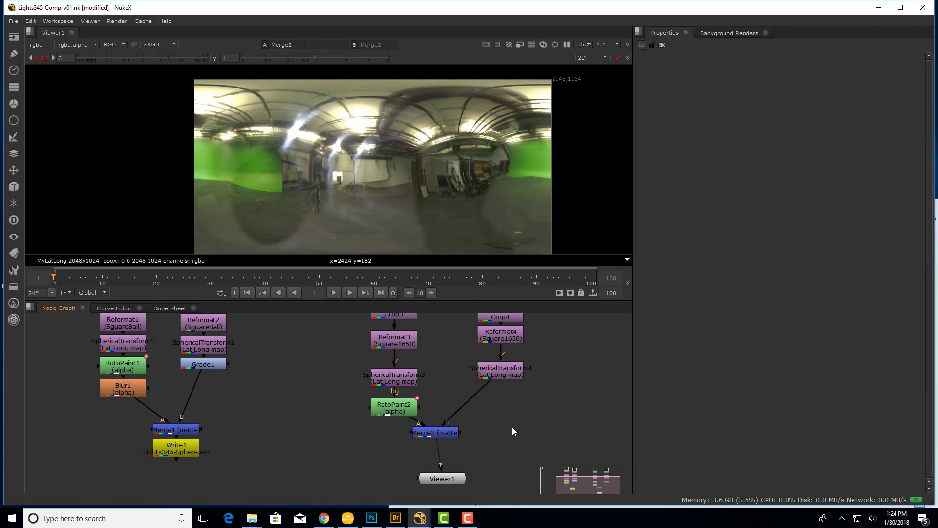
pyautogui.click(511, 372)
pyautogui.moveTo(503, 376); pyautogui.dragTo(502, 376)
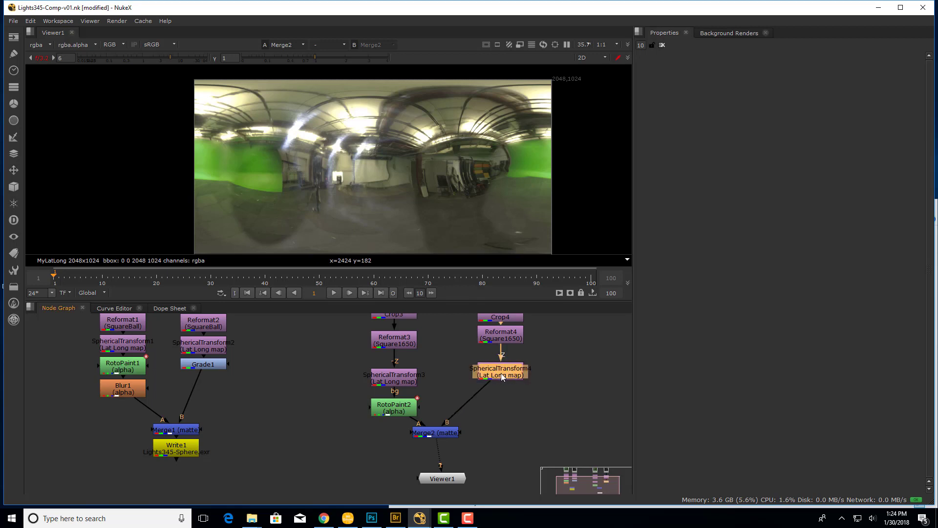
pyautogui.press('g')
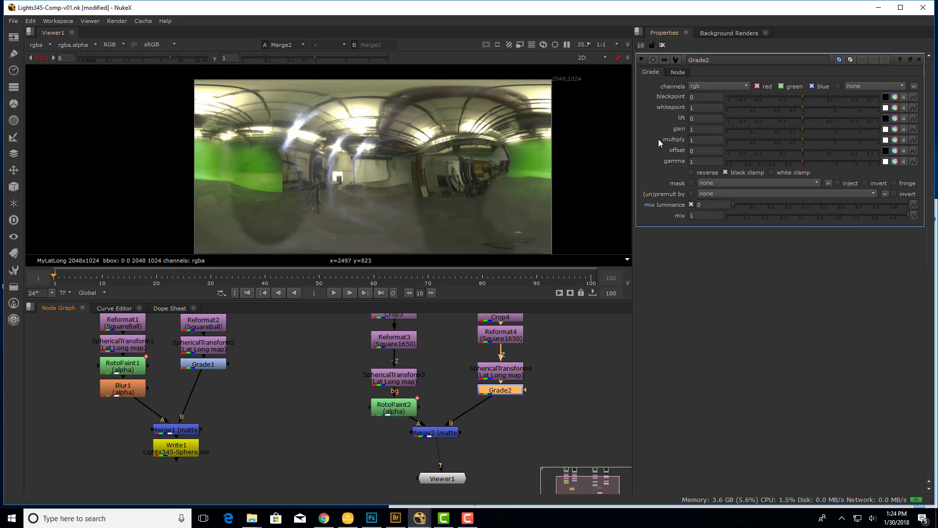
# Lower Grade2's multiply to 0.61 and move Viewer1 and Merge2 further down the graph.
pyautogui.click(802, 139)
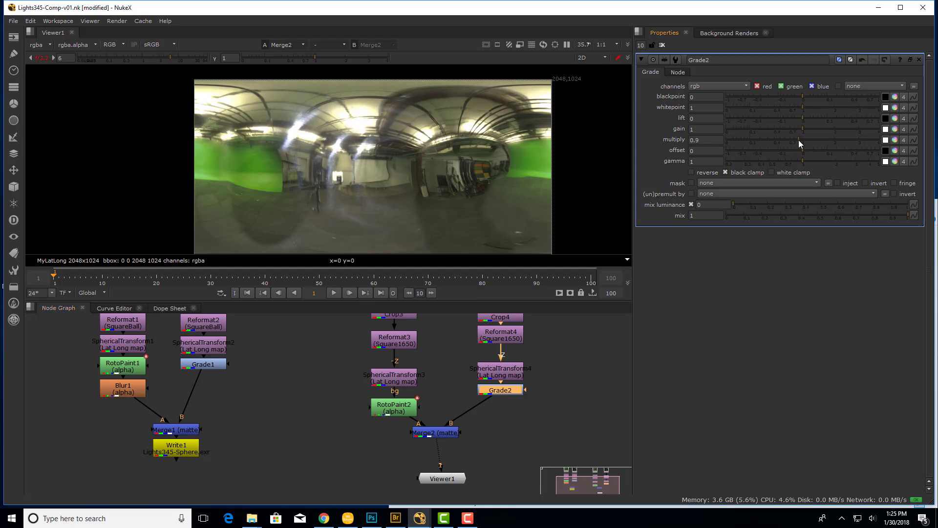
pyautogui.moveTo(798, 139)
pyautogui.mouseDown()
pyautogui.moveTo(778, 146)
pyautogui.moveTo(786, 148)
pyautogui.mouseUp()
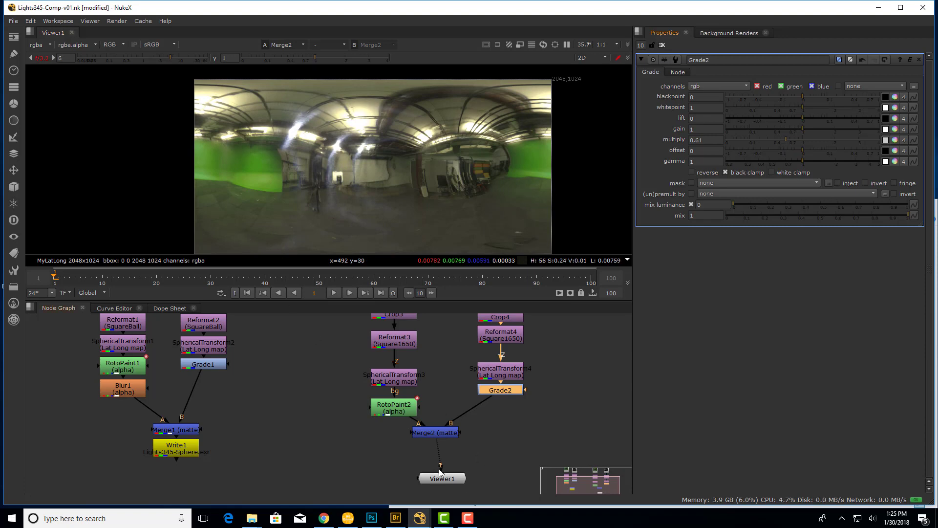
pyautogui.moveTo(442, 478); pyautogui.dragTo(441, 490)
pyautogui.moveTo(441, 431); pyautogui.dragTo(440, 453)
pyautogui.click(392, 407)
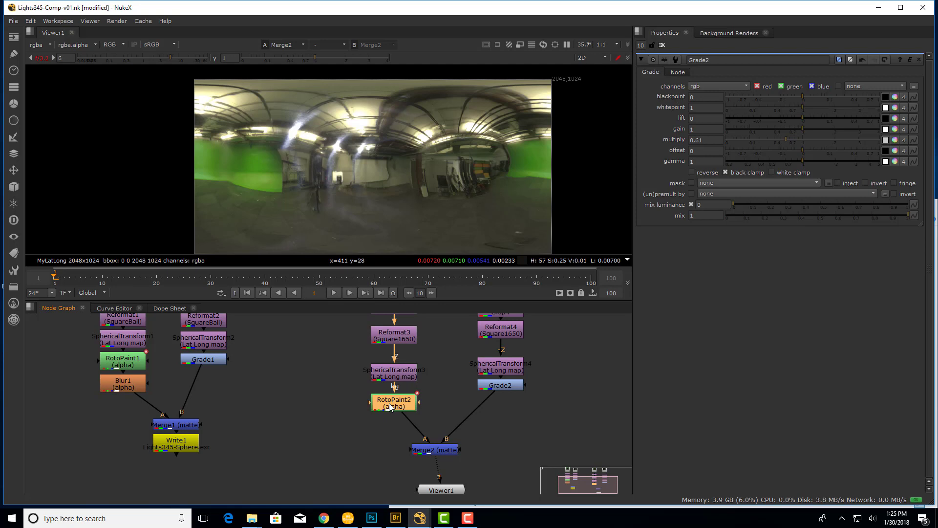
# Add Blur2 after RotoPaint2, limited to the alpha channel with size 22.5.
pyautogui.press('b')
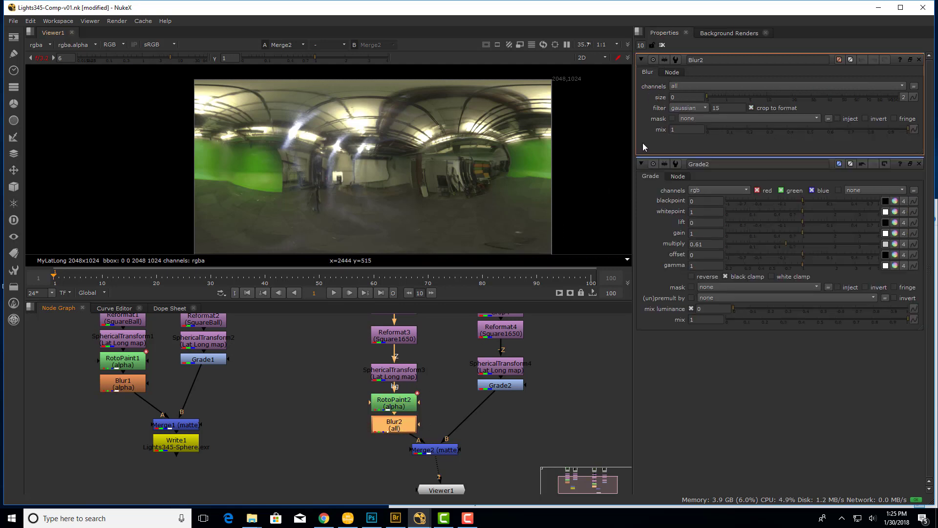
pyautogui.click(680, 89)
pyautogui.click(685, 133)
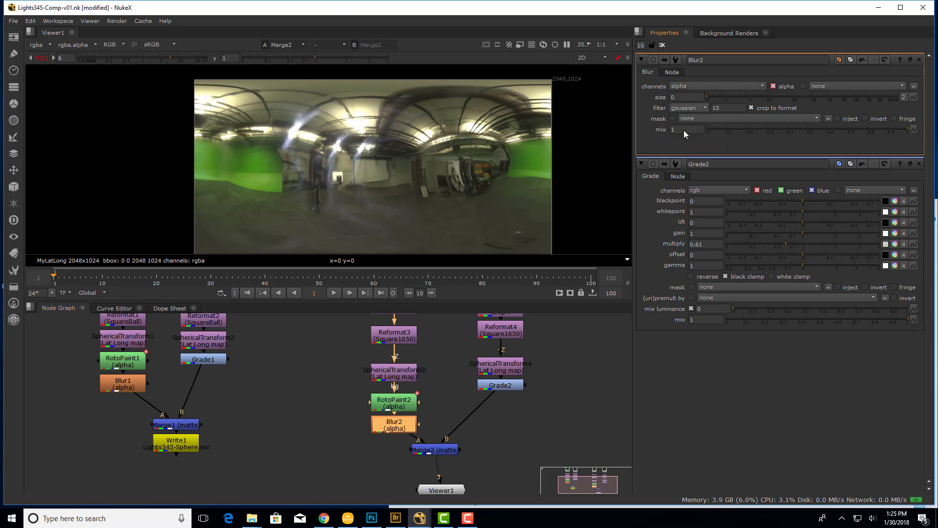
pyautogui.click(708, 95)
pyautogui.moveTo(712, 95); pyautogui.dragTo(797, 90)
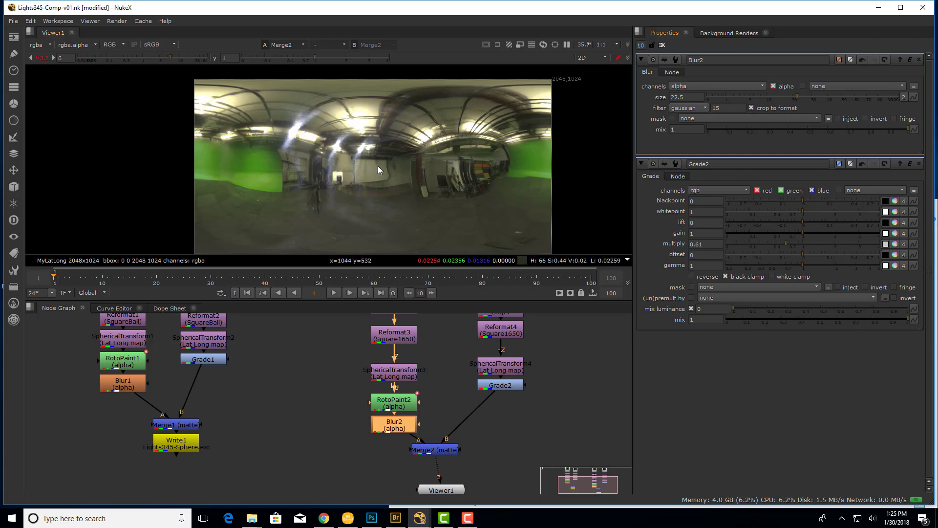
# Reposition Viewer1 under Merge2 and select Merge2.
pyautogui.scroll(-1, 377, 168)
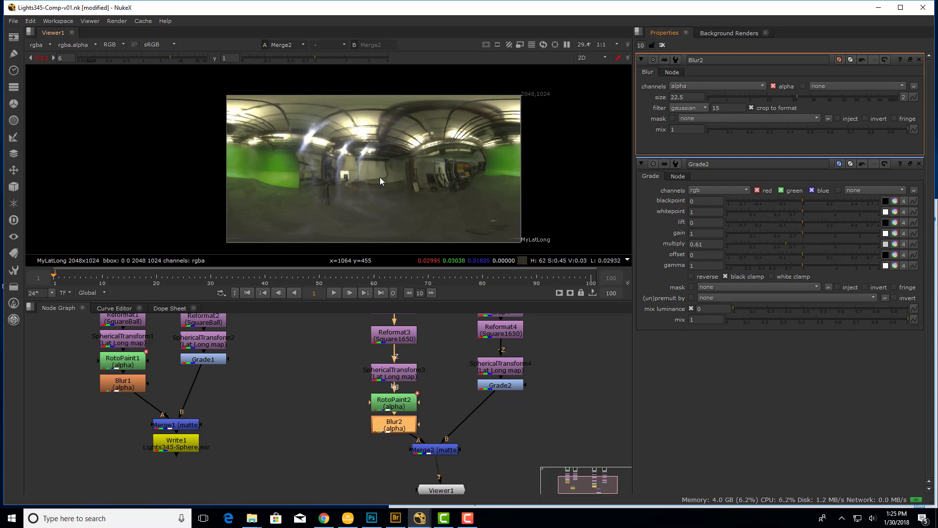
pyautogui.moveTo(450, 493); pyautogui.dragTo(443, 496)
pyautogui.click(432, 446)
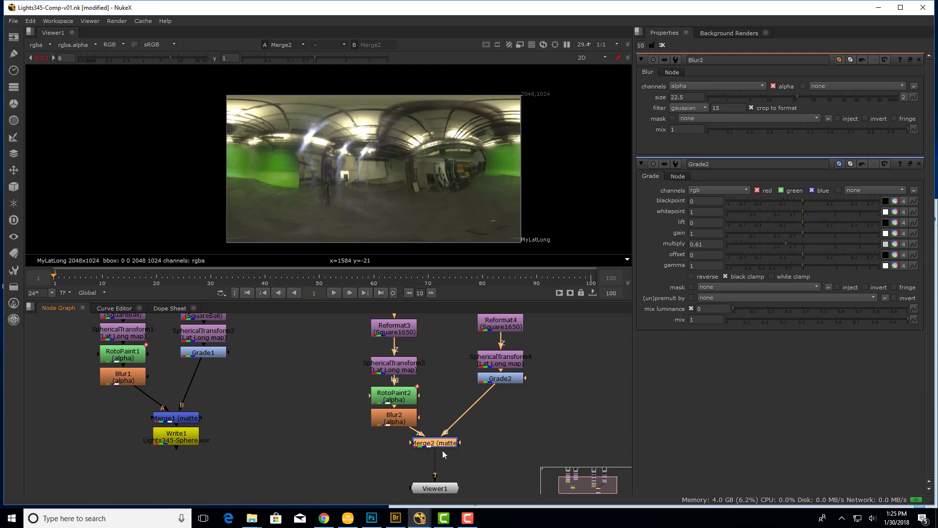
# Add Write2 after Merge2 with output file Lights345-Sphere2.exr in the HDRImages folder.
pyautogui.press('w')
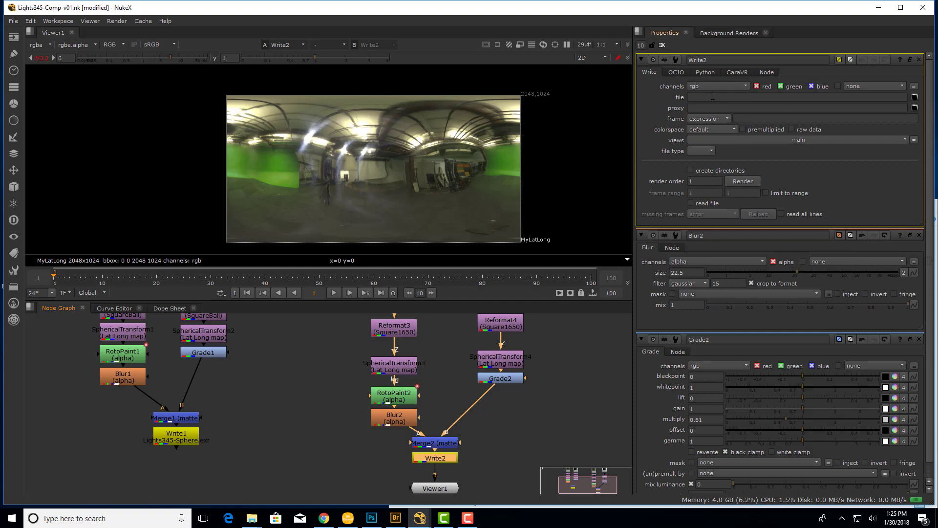
pyautogui.click(915, 97)
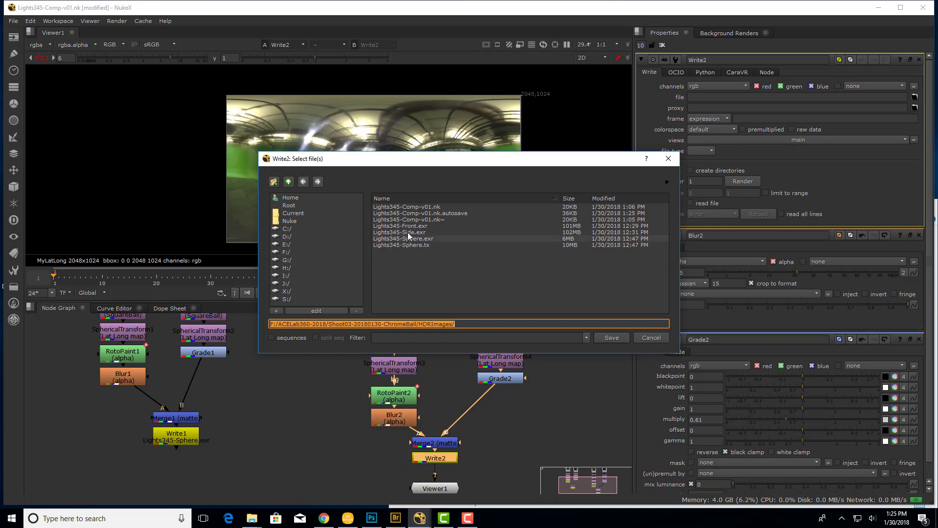
pyautogui.click(394, 227)
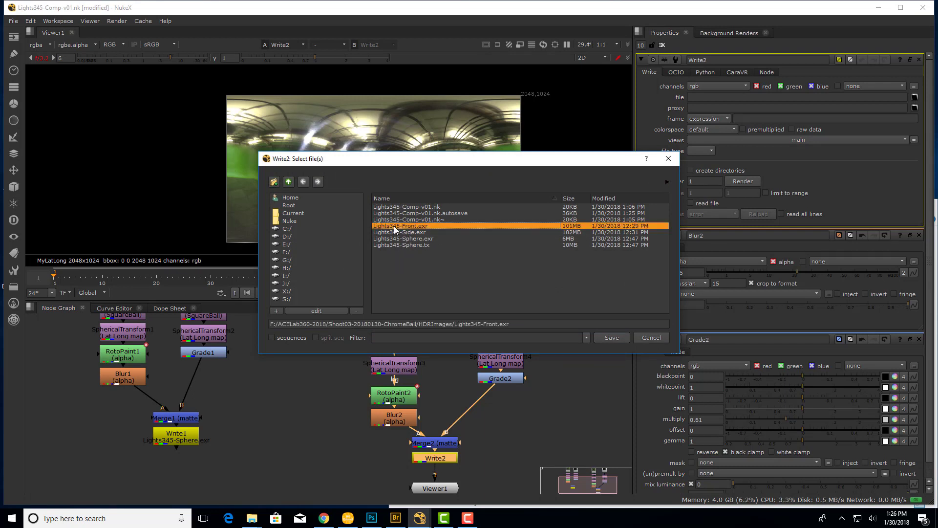
pyautogui.doubleClick(490, 324)
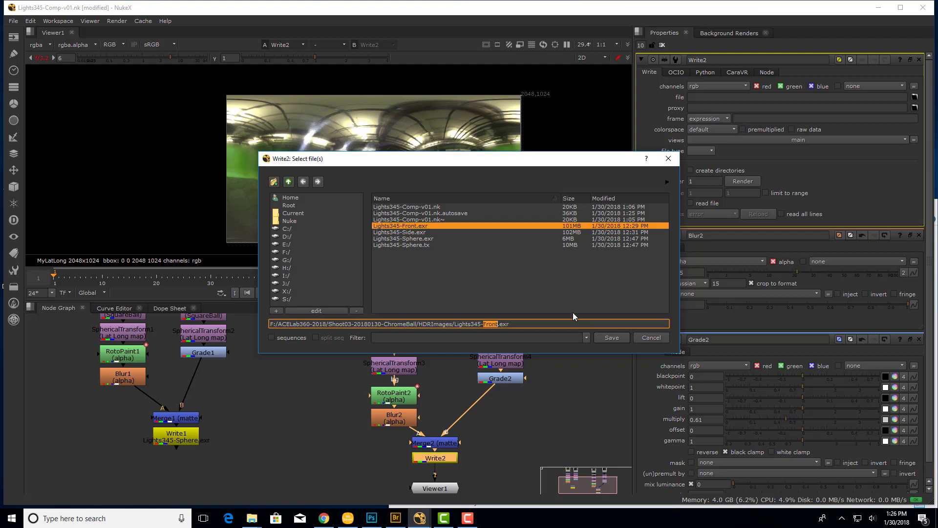
pyautogui.write('Sphere')
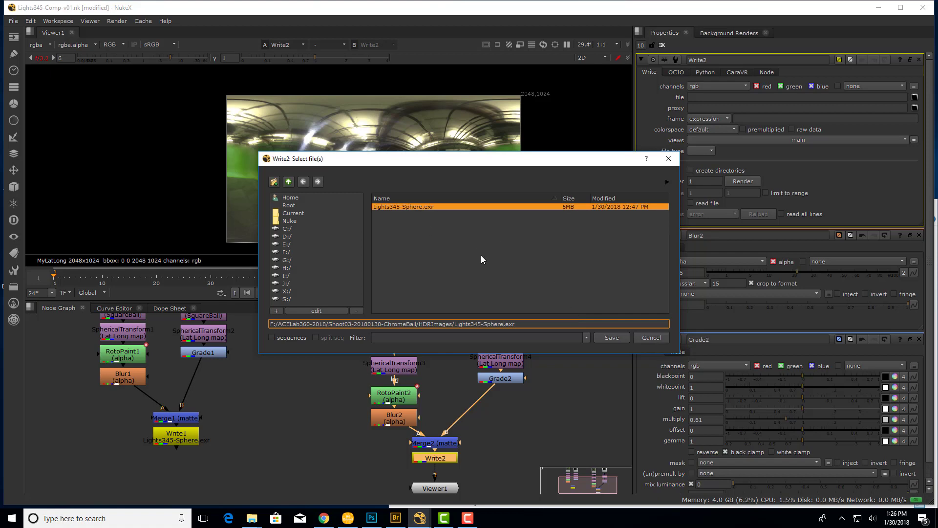
pyautogui.write('2')
pyautogui.click(613, 337)
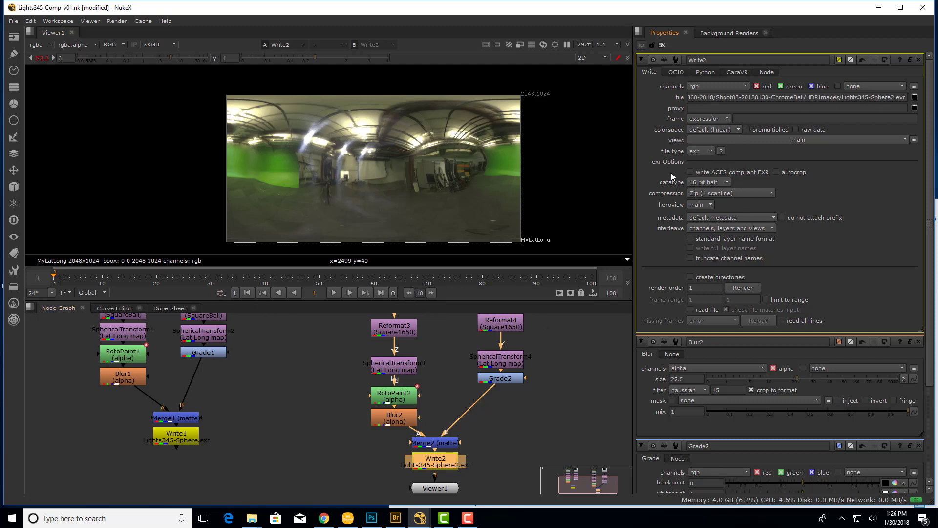
# Set Write2's datatype to 32 bit float and render frame 1 to Lights345-Sphere2.exr.
pyautogui.click(722, 182)
pyautogui.click(702, 182)
pyautogui.click(696, 194)
pyautogui.click(743, 289)
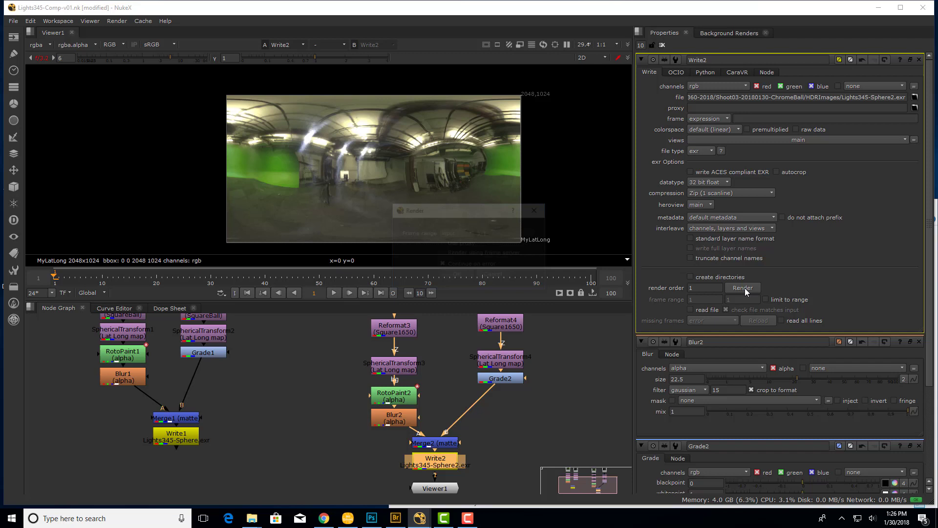
pyautogui.click(456, 276)
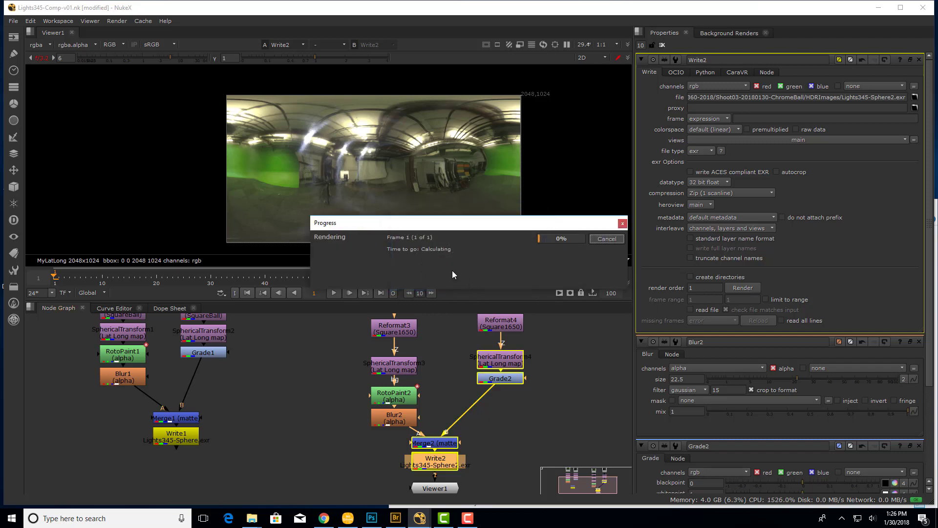